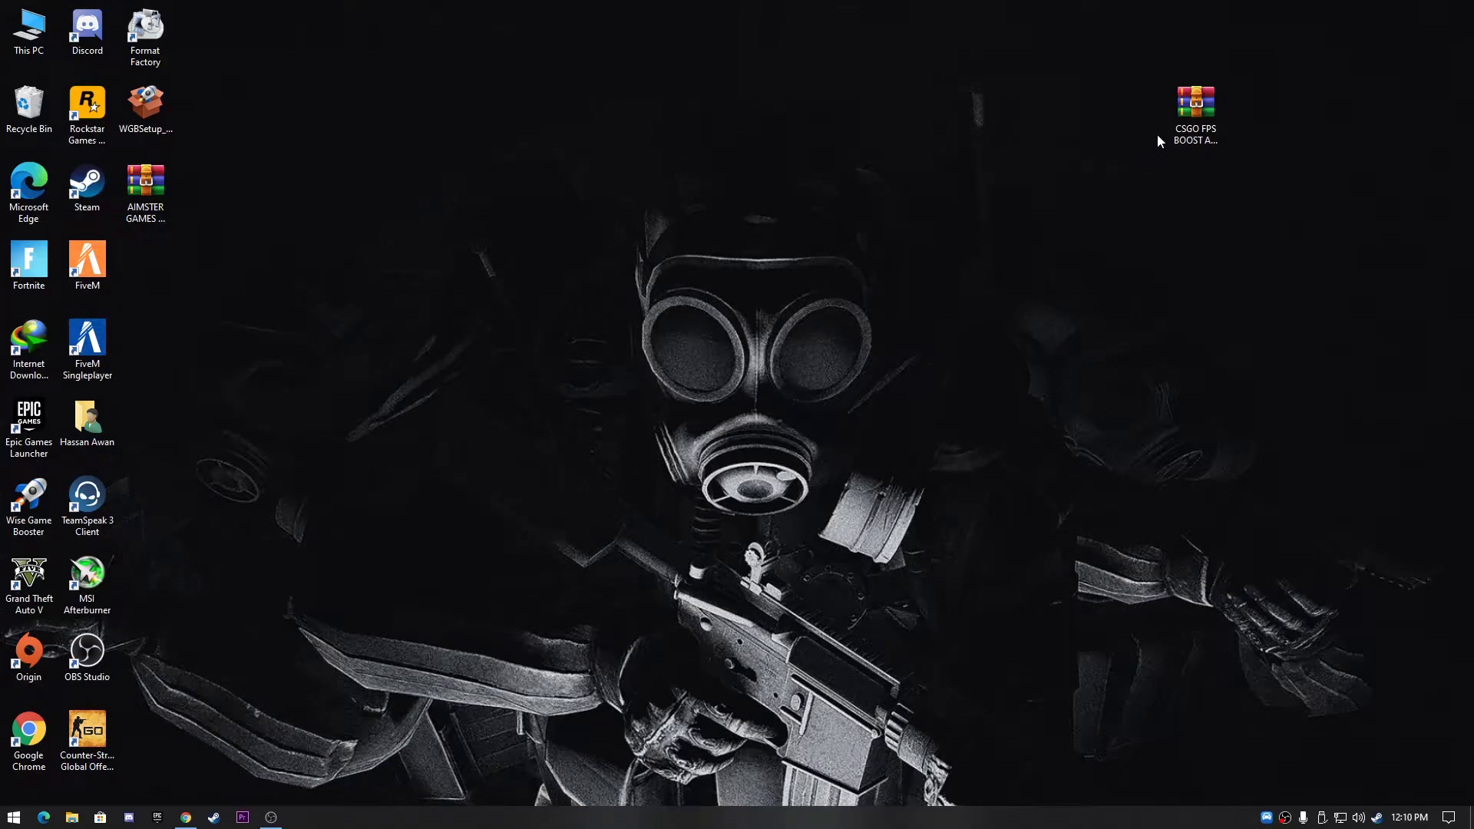
# Step: Extract the CSGO FPS BOOST AND INPUT FIX PACK archive into its own folder and place that folder beside the archive on the desktop
pyautogui.moveTo(1191, 113); pyautogui.dragTo(698, 194)
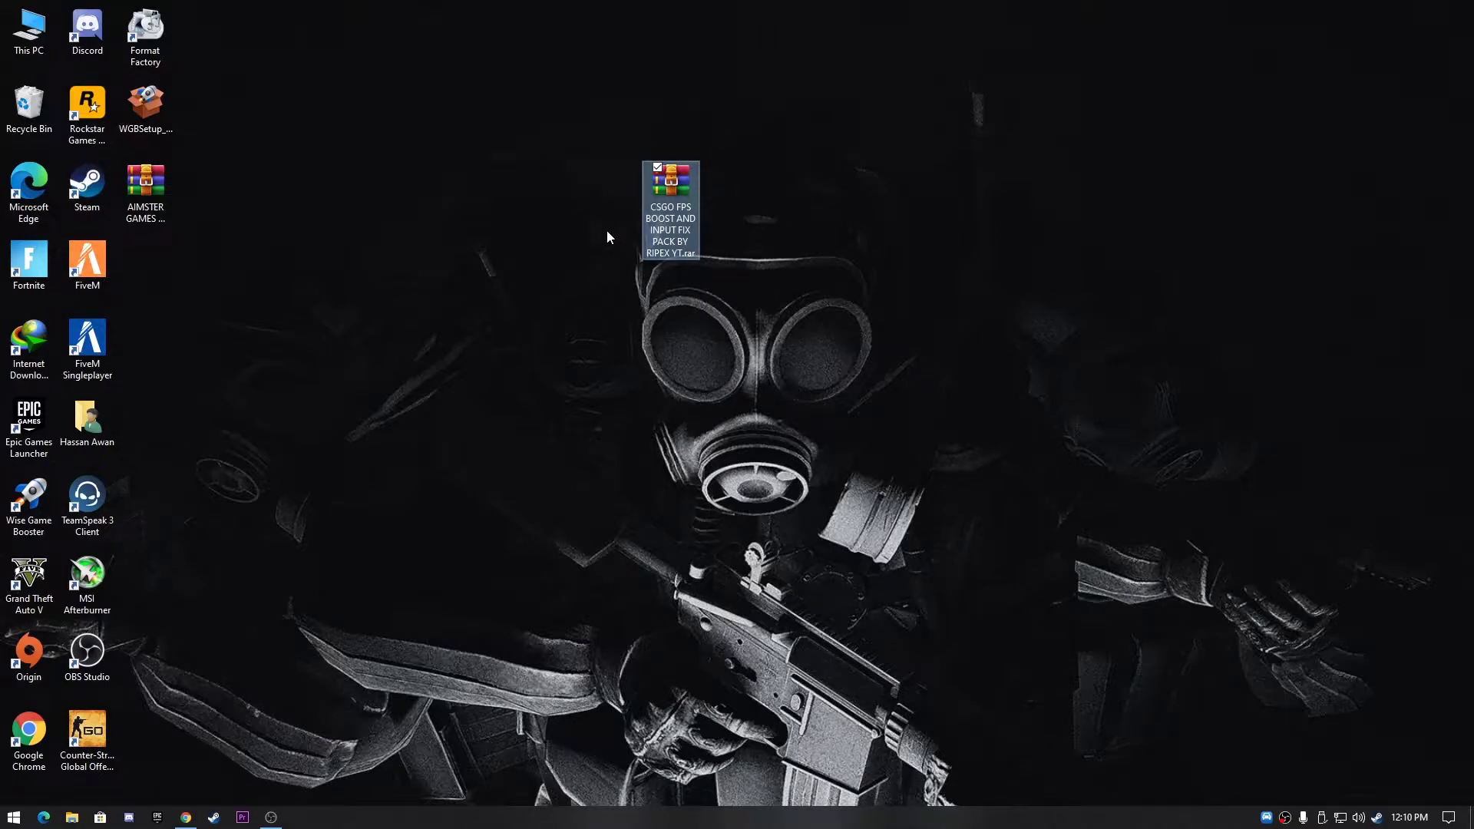
pyautogui.rightClick(670, 190)
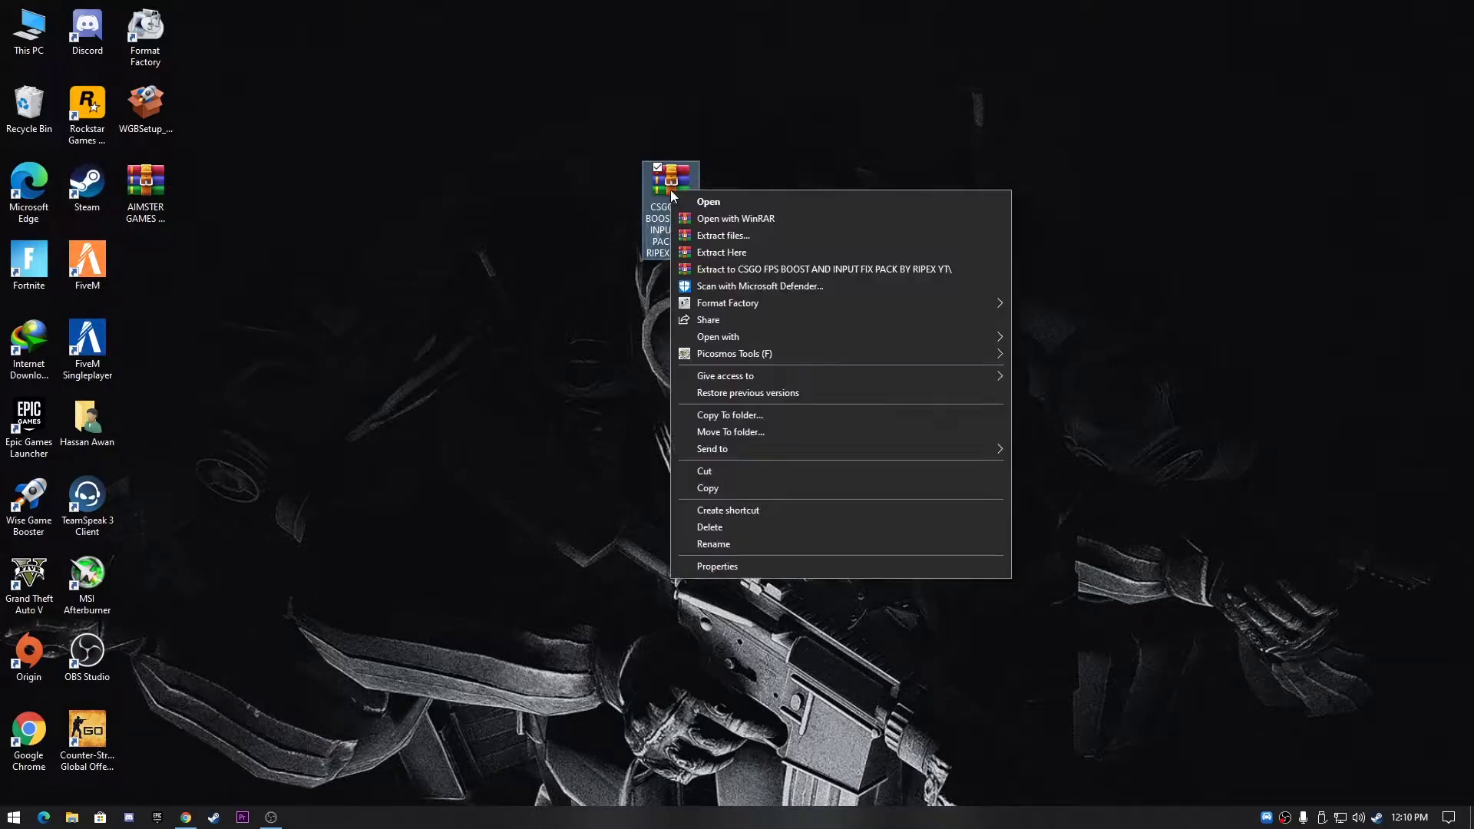
pyautogui.click(779, 270)
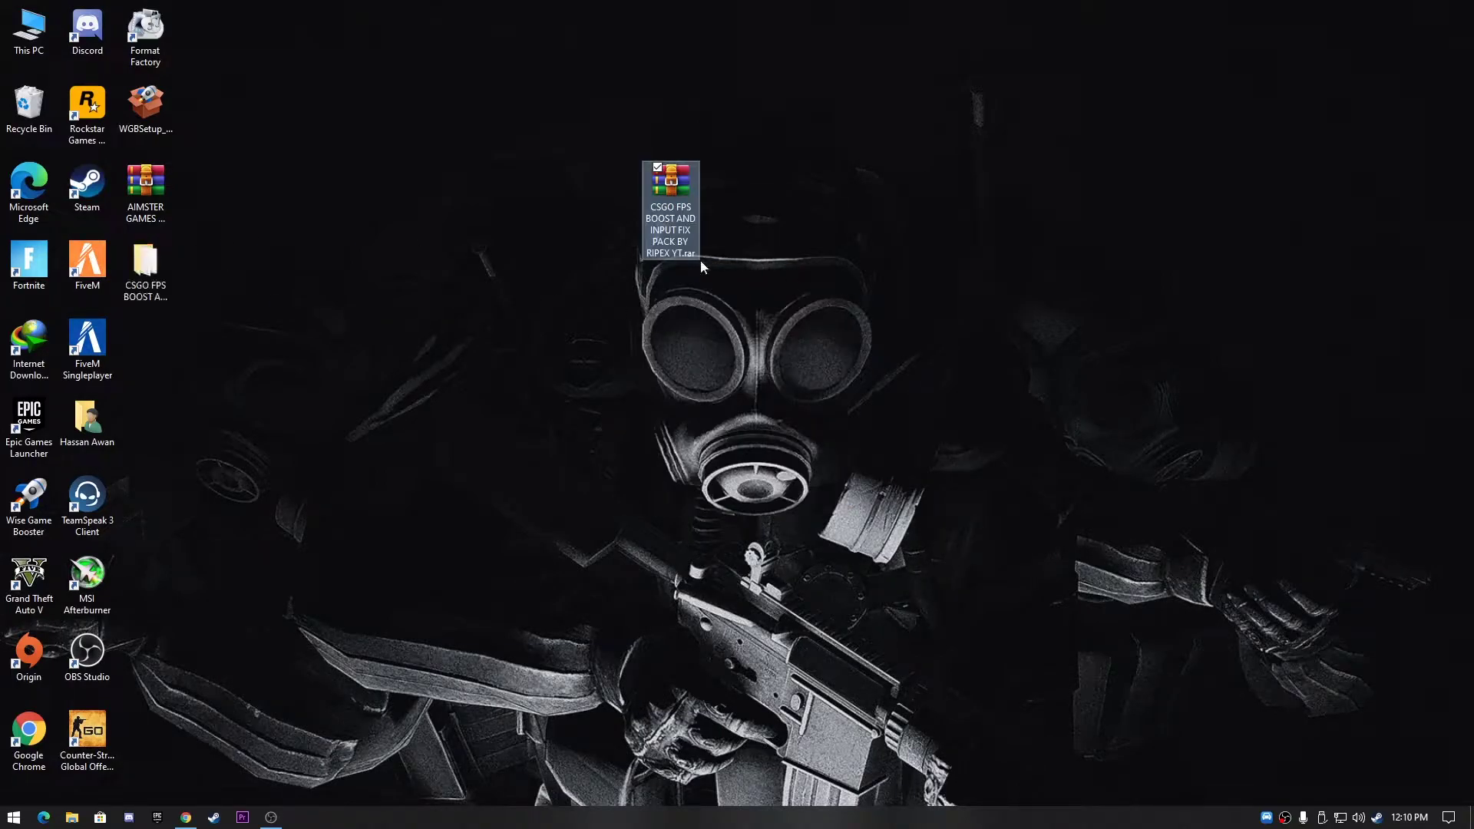
pyautogui.moveTo(154, 269); pyautogui.dragTo(484, 271)
pyautogui.moveTo(464, 206); pyautogui.dragTo(871, 201)
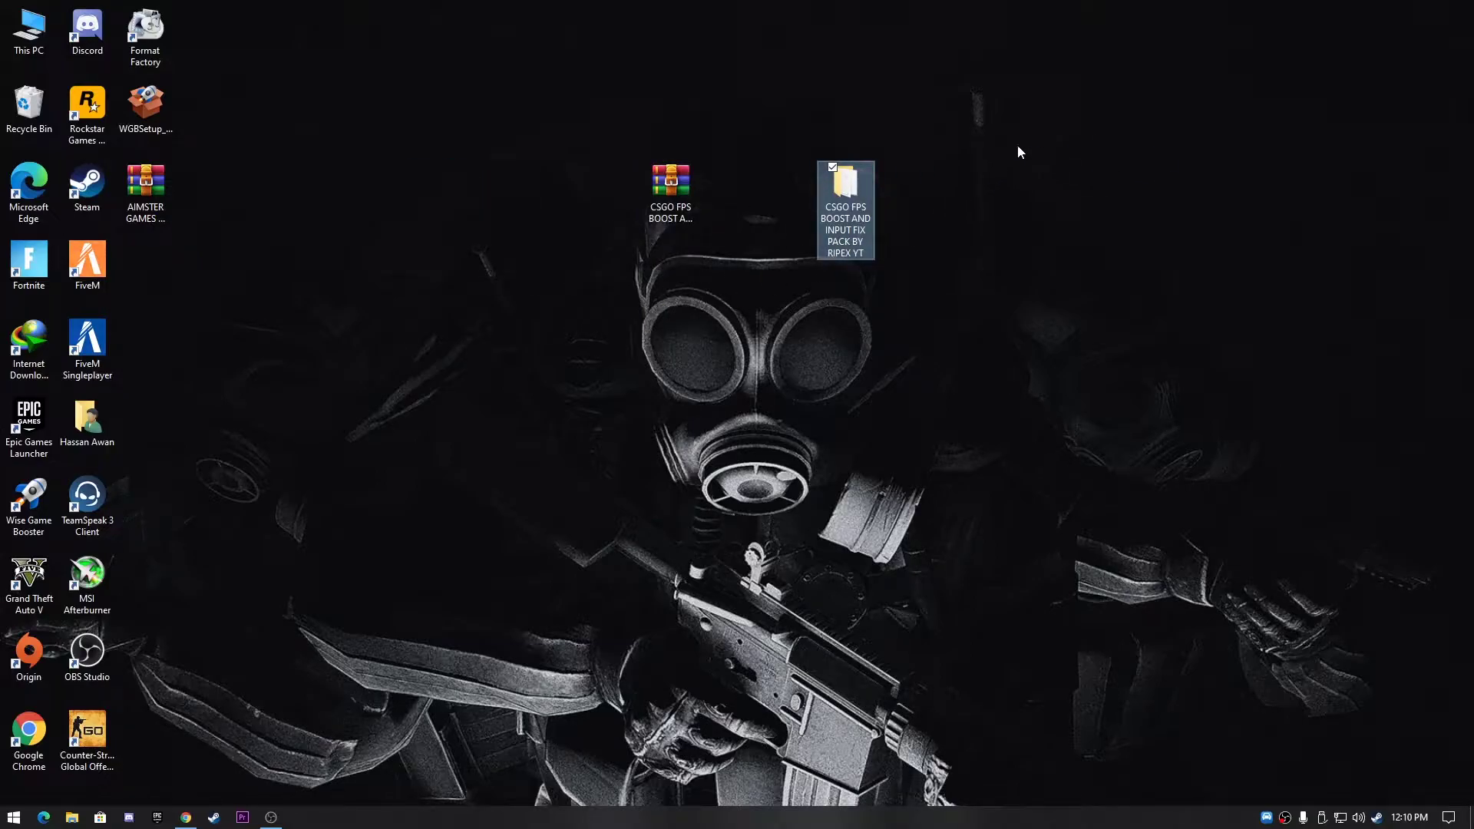
# Step: Open AMD Radeon Software and check for driver updates from its home page
pyautogui.rightClick(1063, 140)
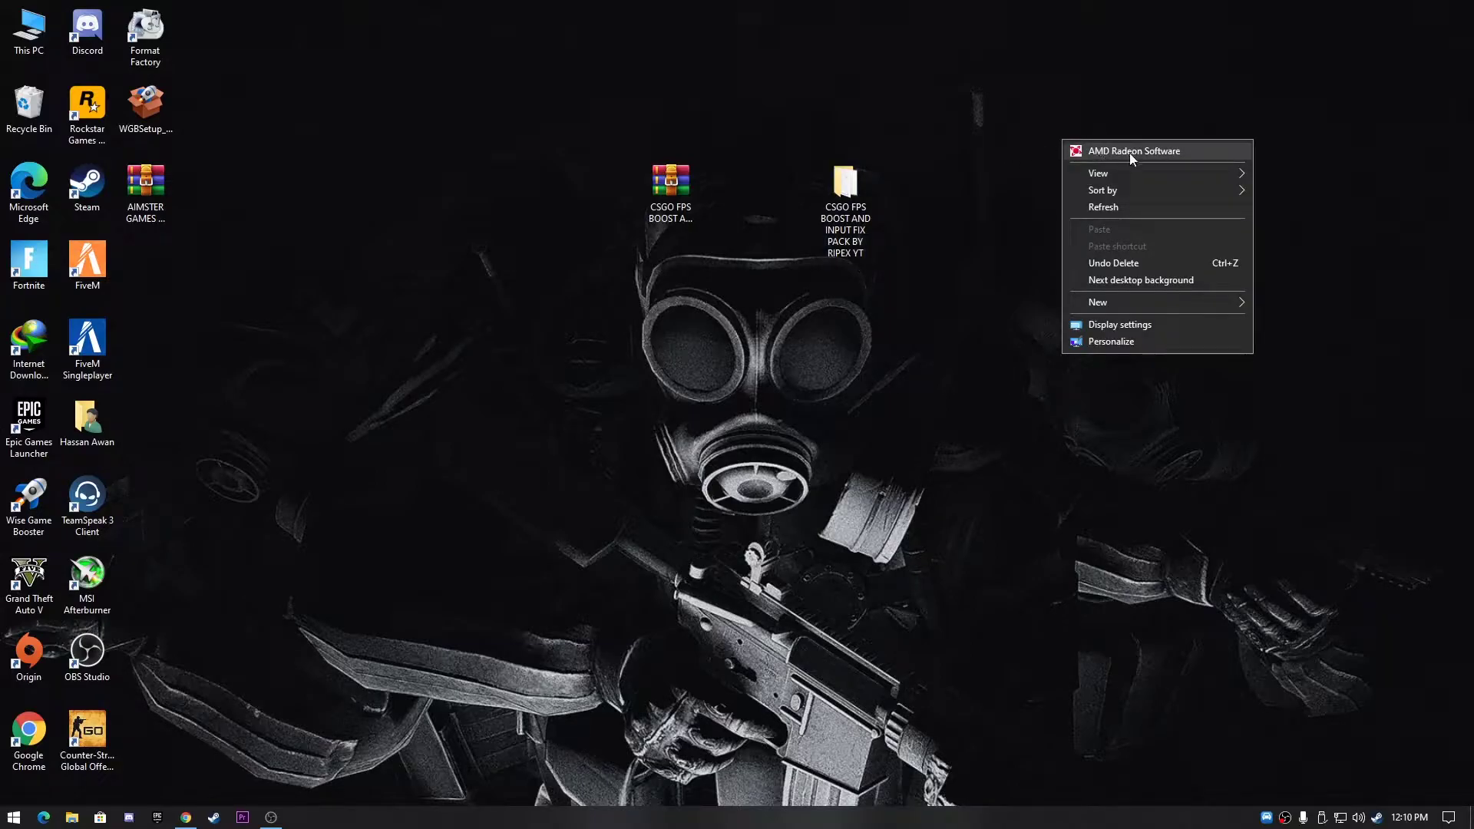
pyautogui.click(1128, 152)
pyautogui.moveTo(908, 84); pyautogui.dragTo(1033, 72)
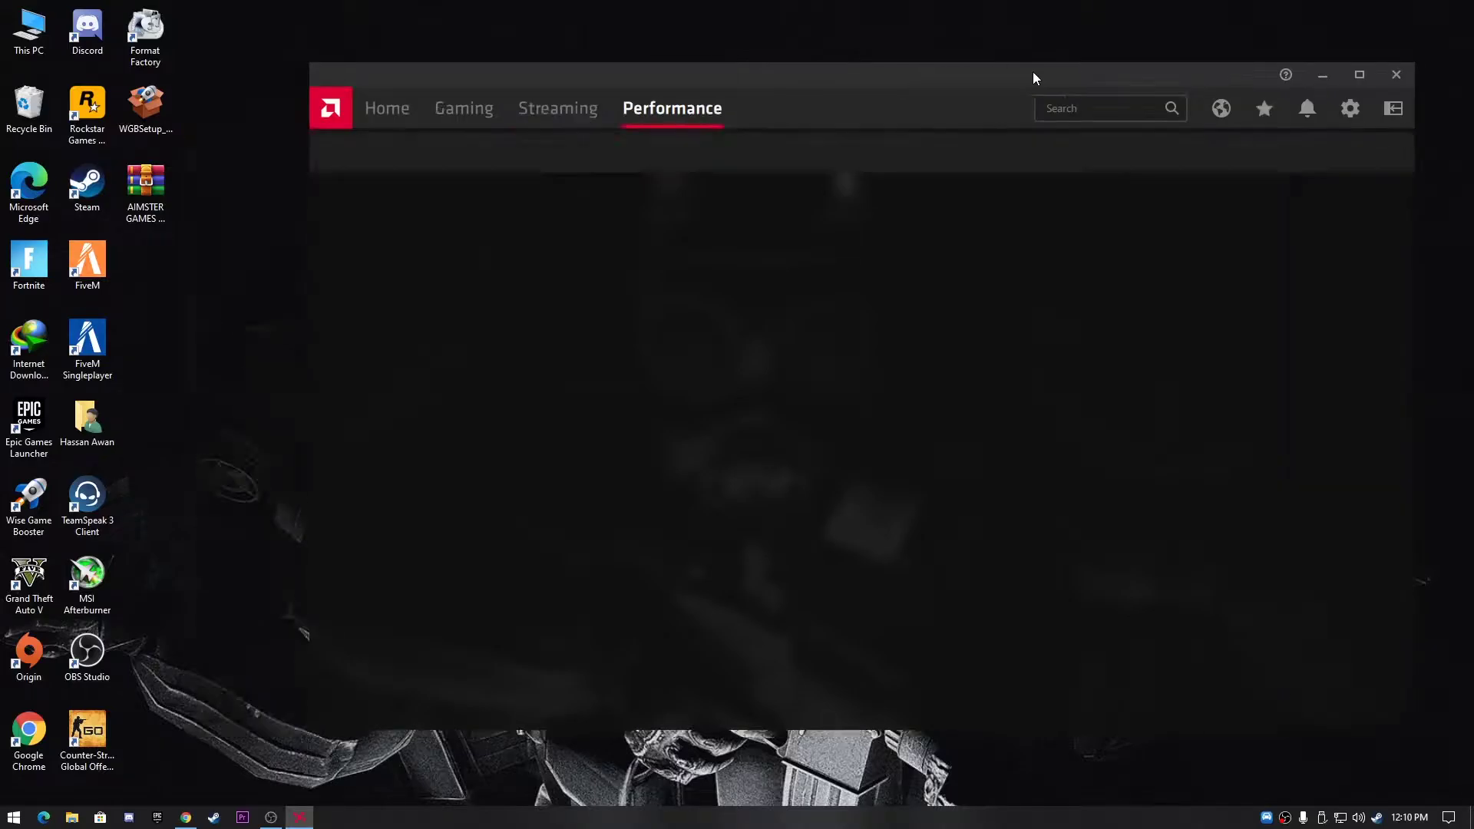
pyautogui.click(389, 108)
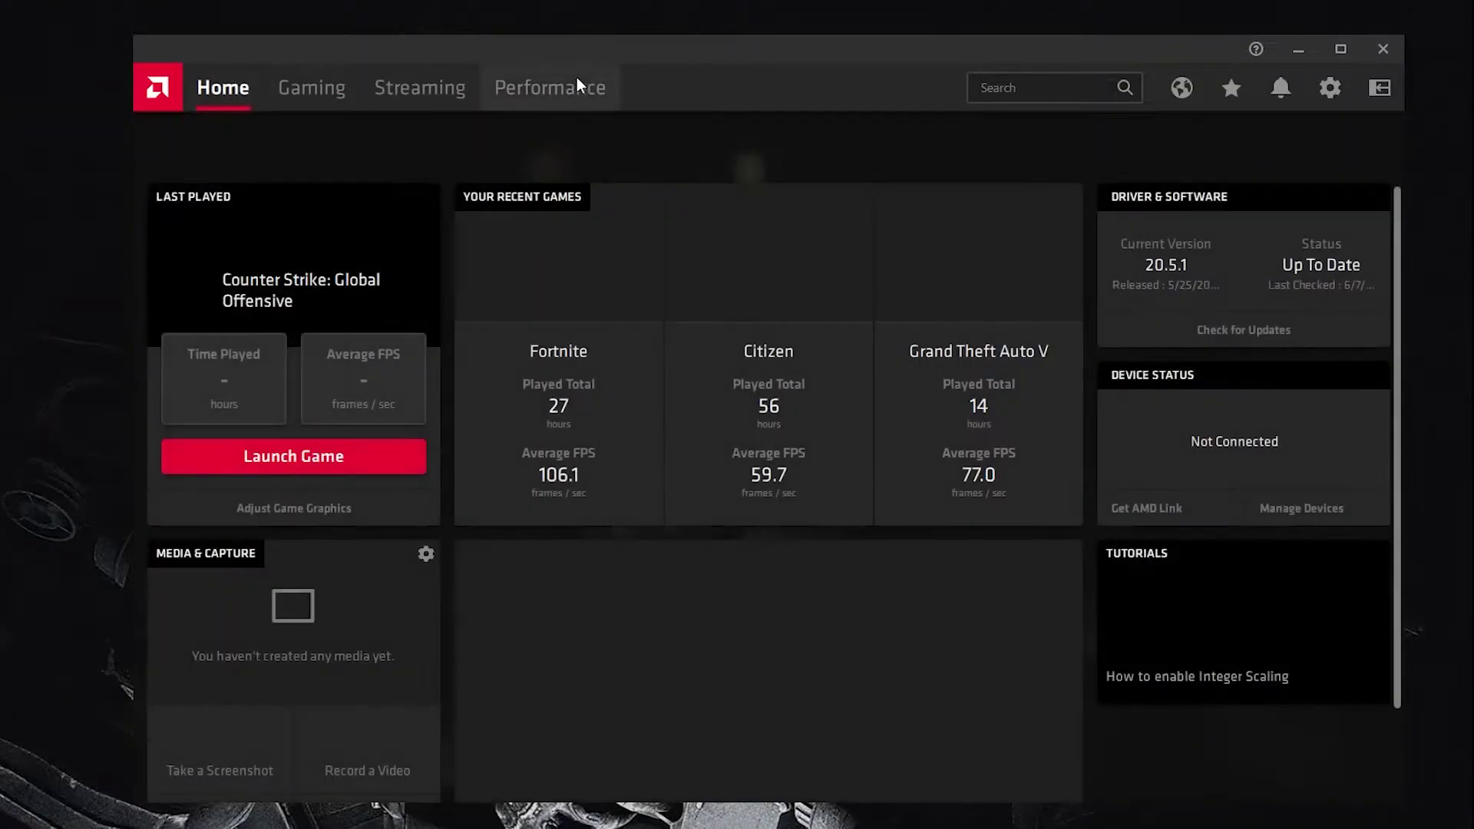
pyautogui.click(1248, 334)
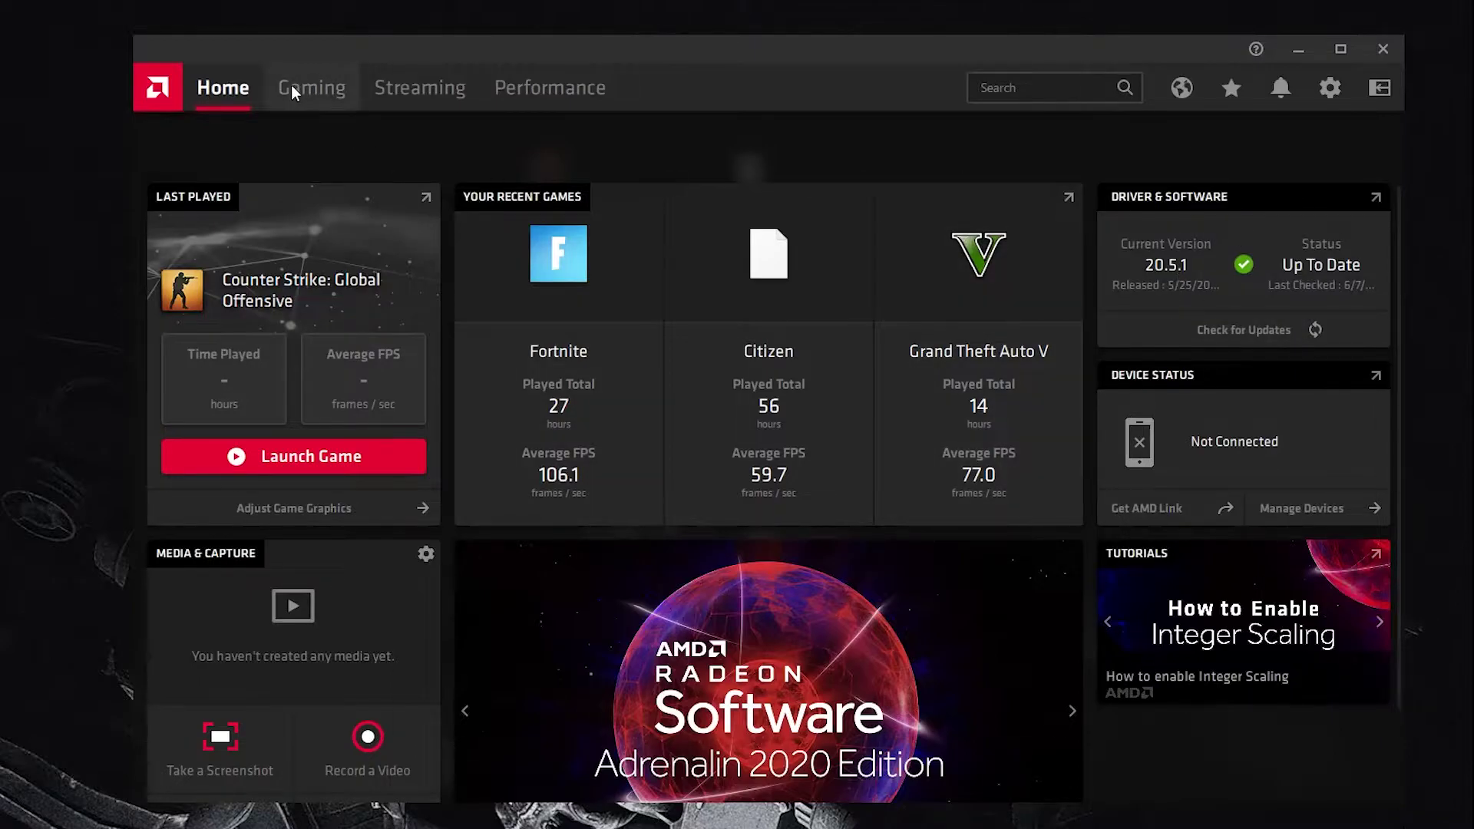
# Step: Apply the eSports graphics profile in the global graphics settings
pyautogui.click(1329, 90)
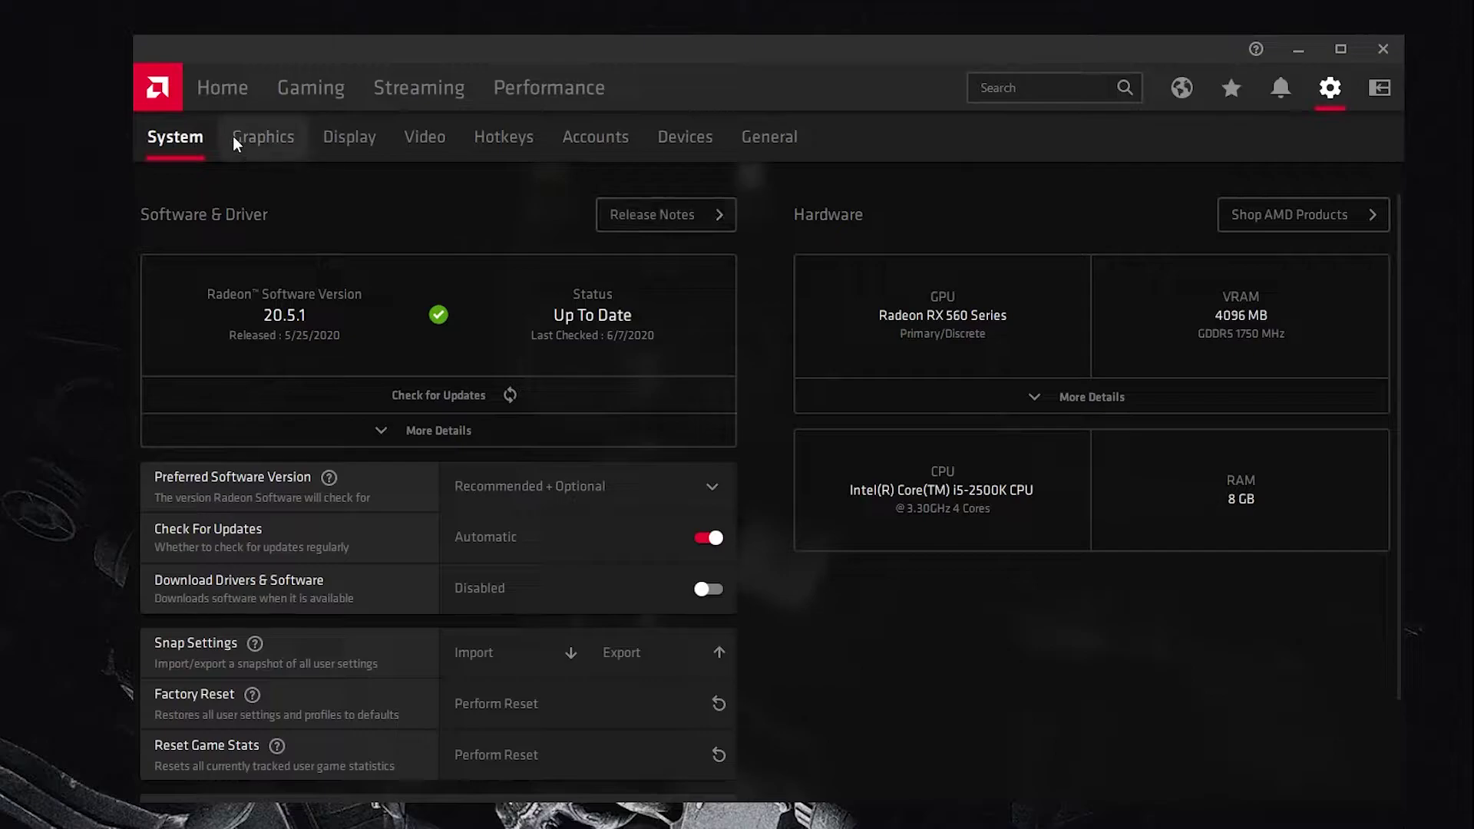
pyautogui.click(258, 140)
pyautogui.scroll(-3, 559, 369)
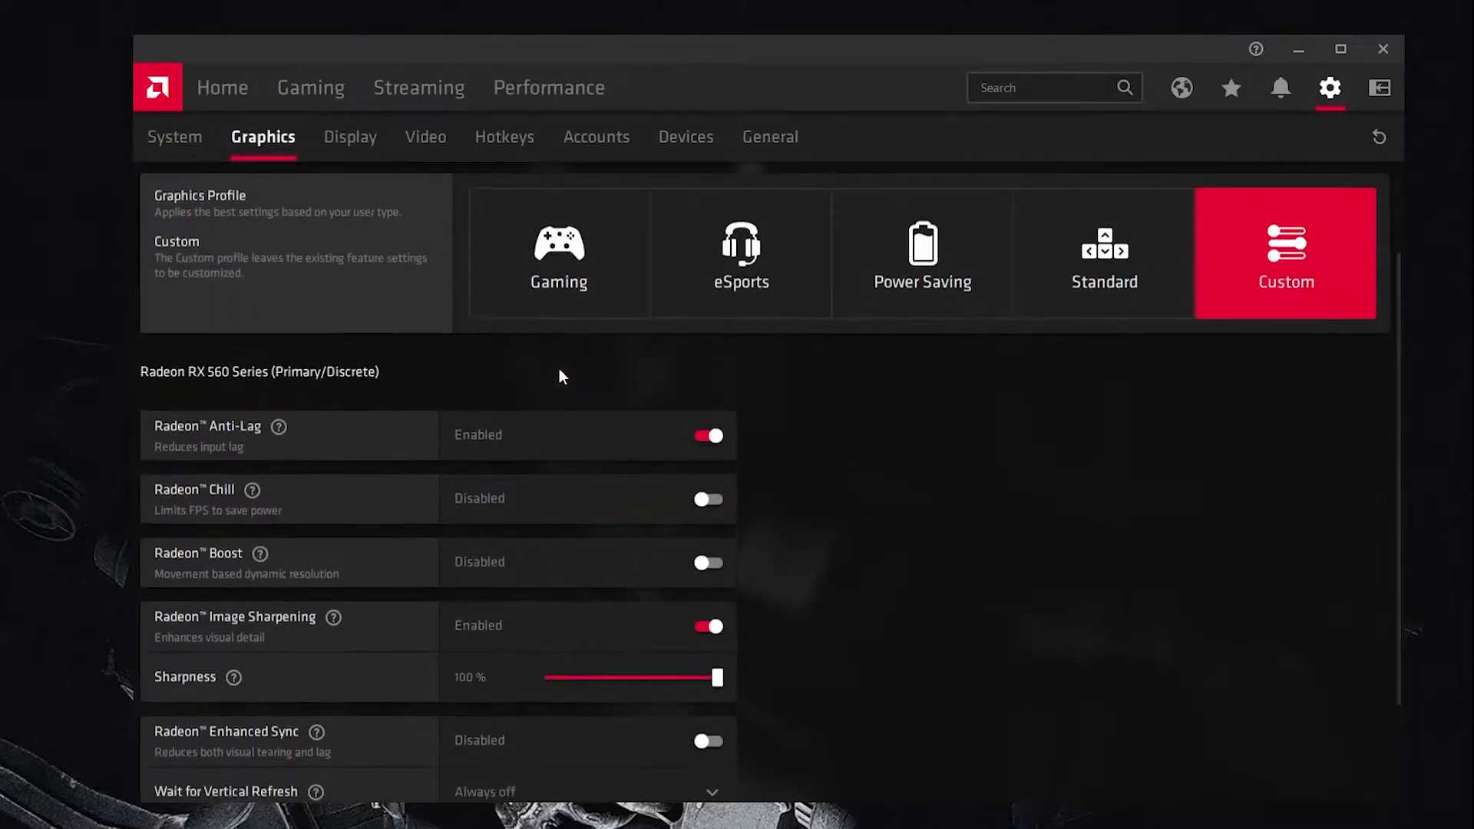
pyautogui.scroll(3, 768, 307)
pyautogui.click(744, 346)
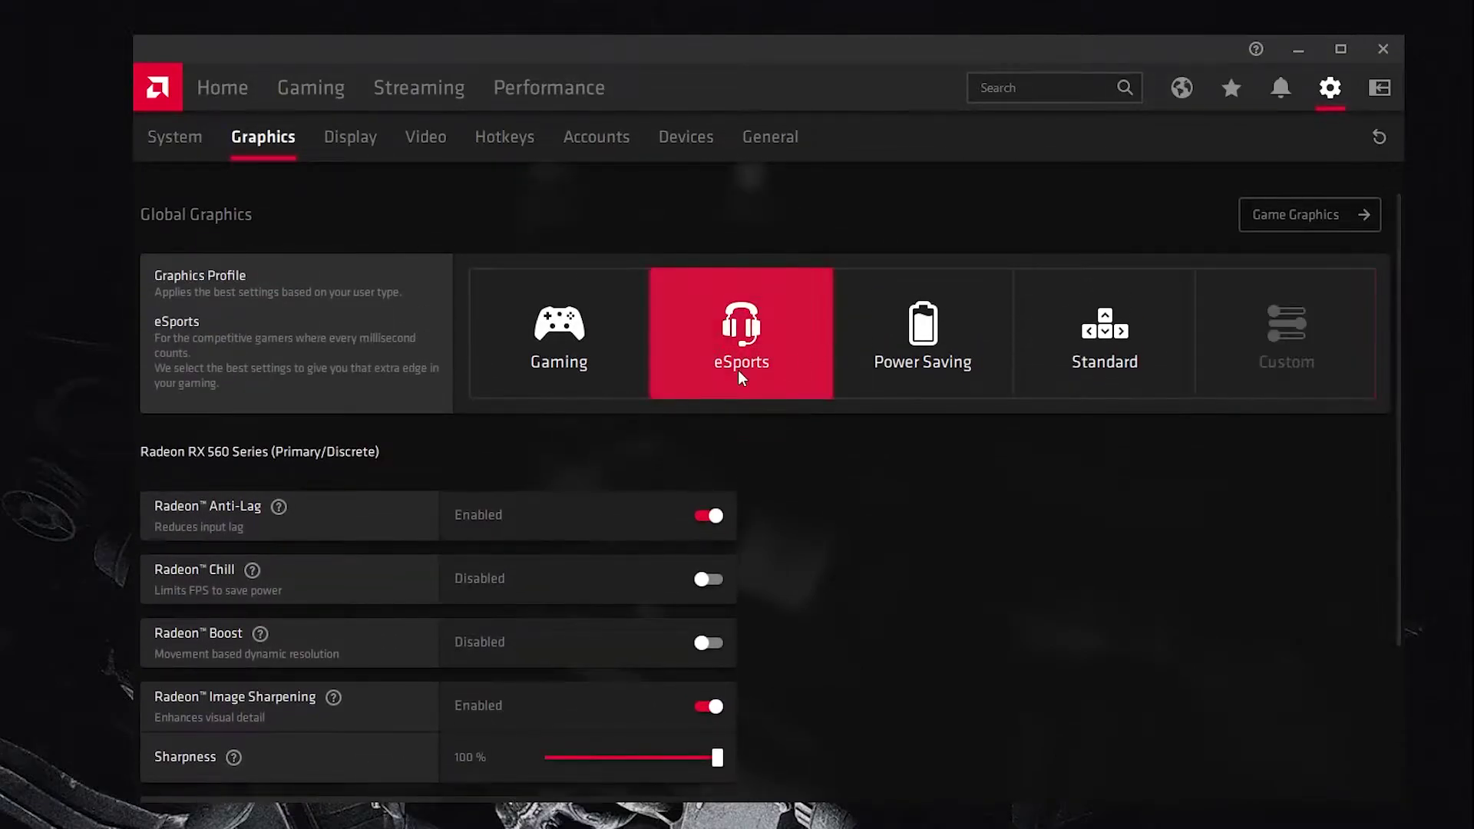
# Step: Set the Radeon Image Sharpening sharpness to 100 %
pyautogui.scroll(-3, 707, 257)
pyautogui.scroll(2, 706, 253)
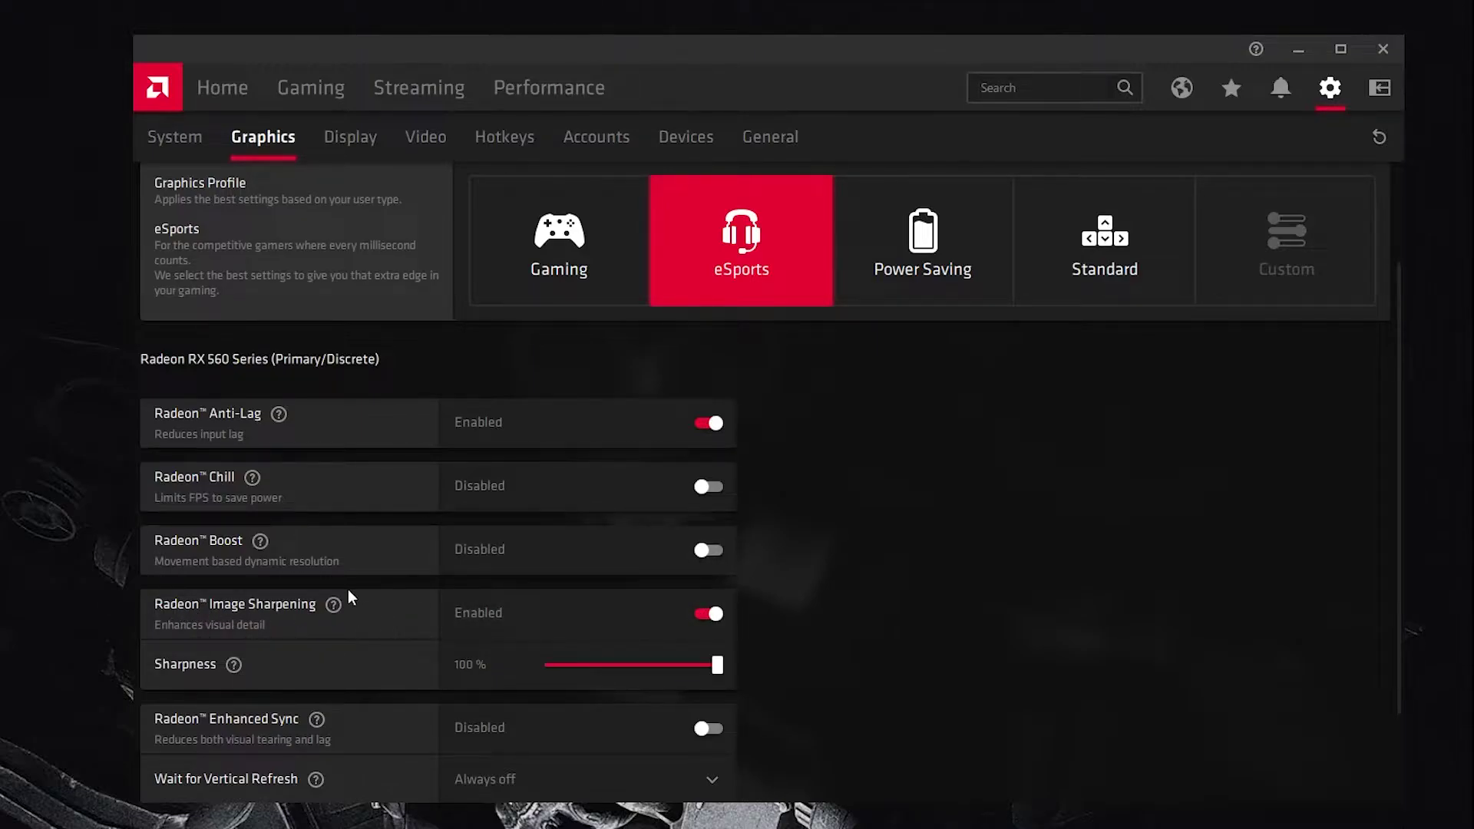
pyautogui.scroll(-3, 656, 605)
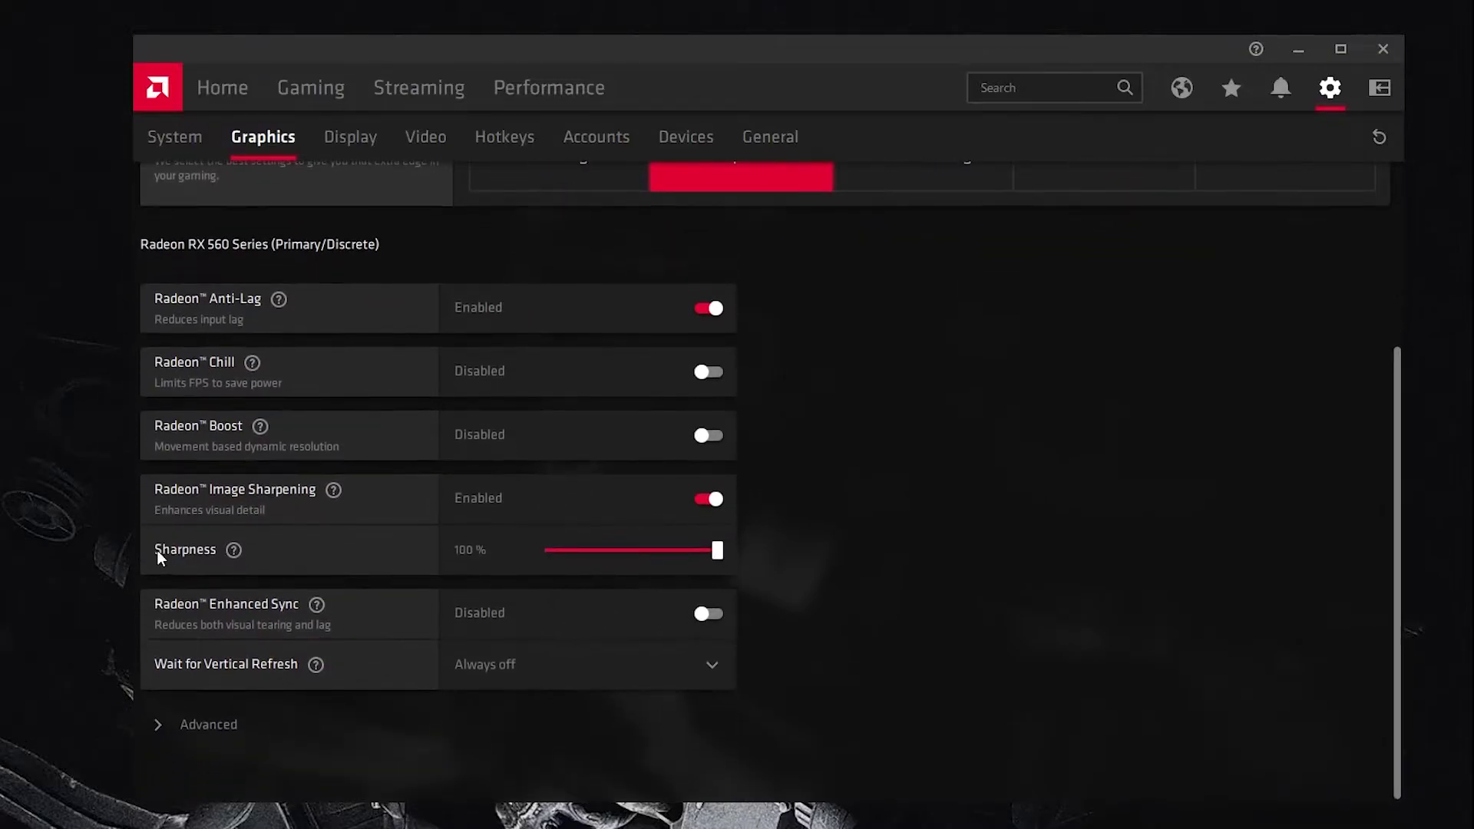
pyautogui.moveTo(714, 551); pyautogui.dragTo(680, 551)
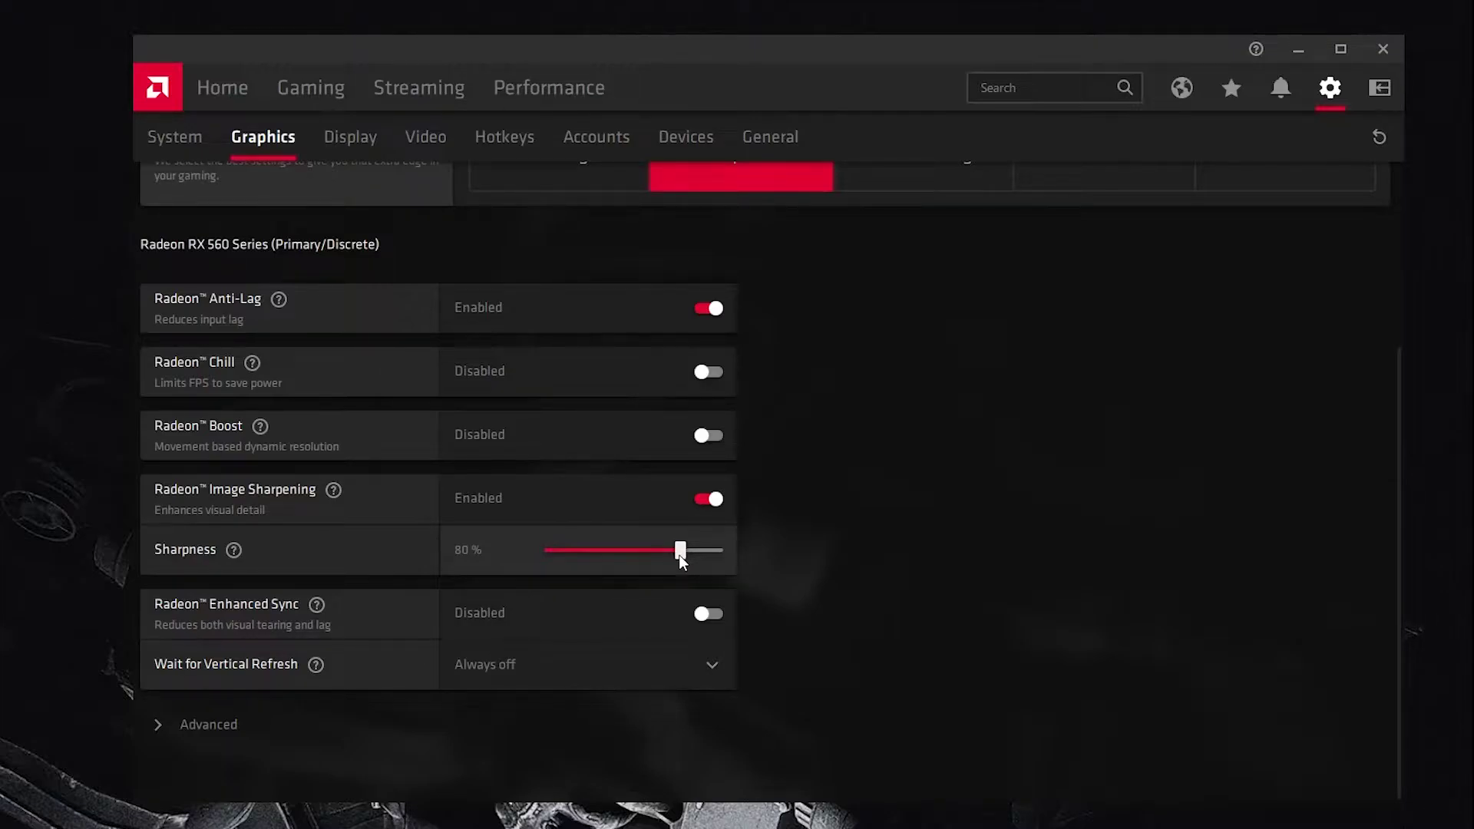
pyautogui.moveTo(680, 552); pyautogui.dragTo(730, 552)
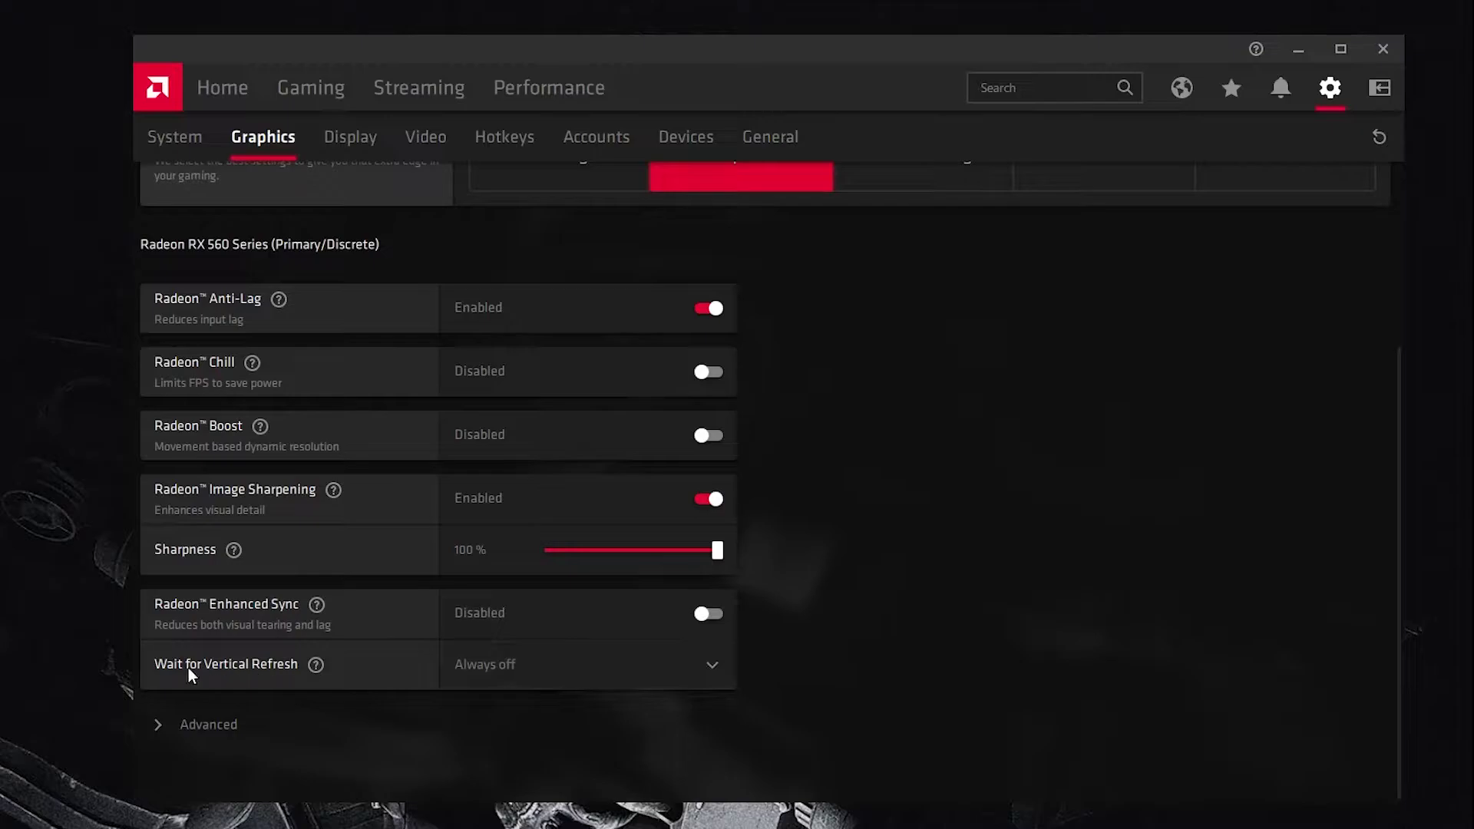
# Step: Set Wait for Vertical Refresh to Always off and, in the advanced graphics settings, Anti-Aliasing to Override application settings
pyautogui.click(648, 667)
pyautogui.click(495, 658)
pyautogui.click(198, 730)
pyautogui.scroll(-5, 316, 680)
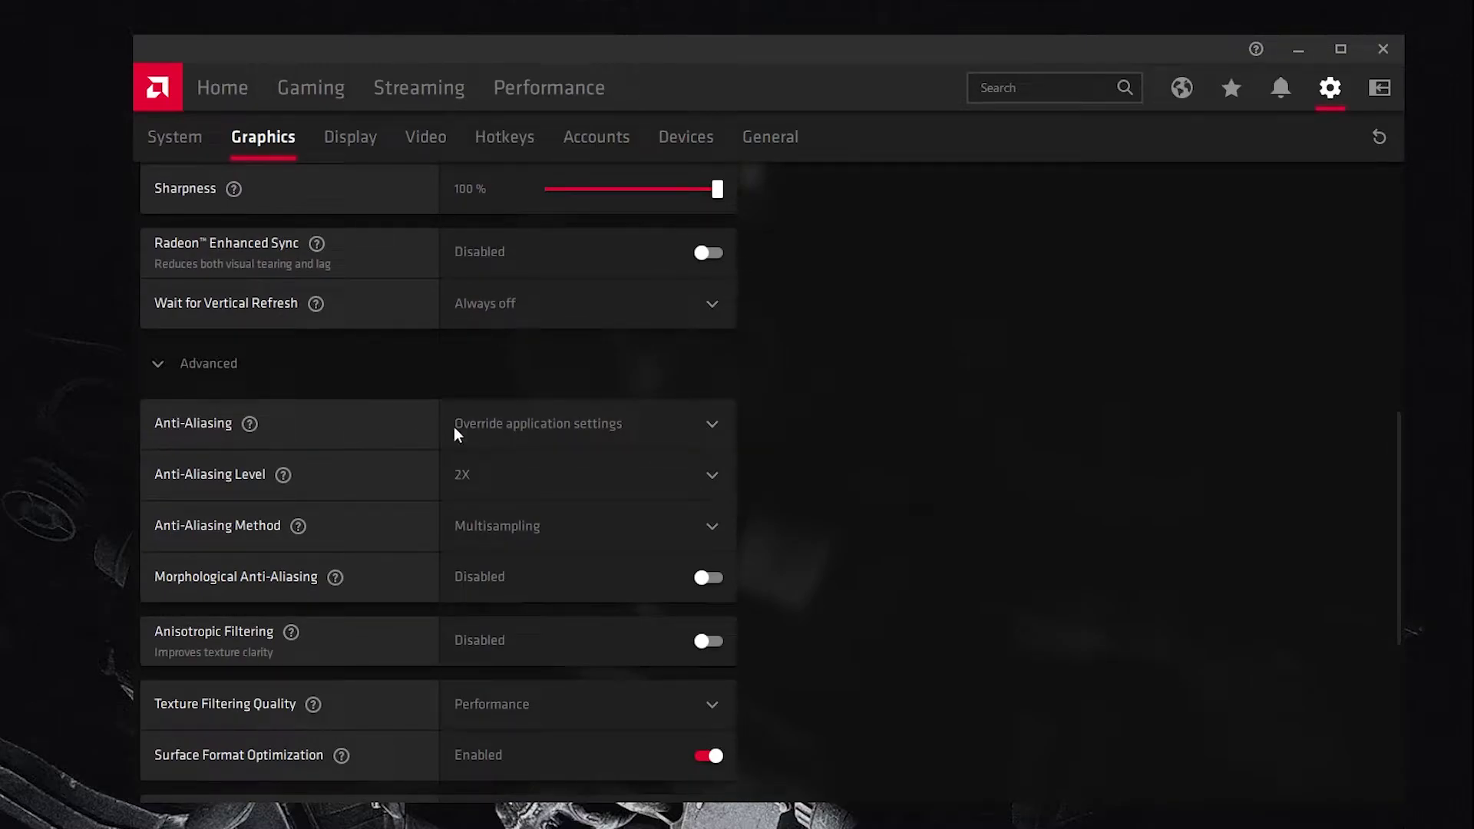
pyautogui.click(519, 426)
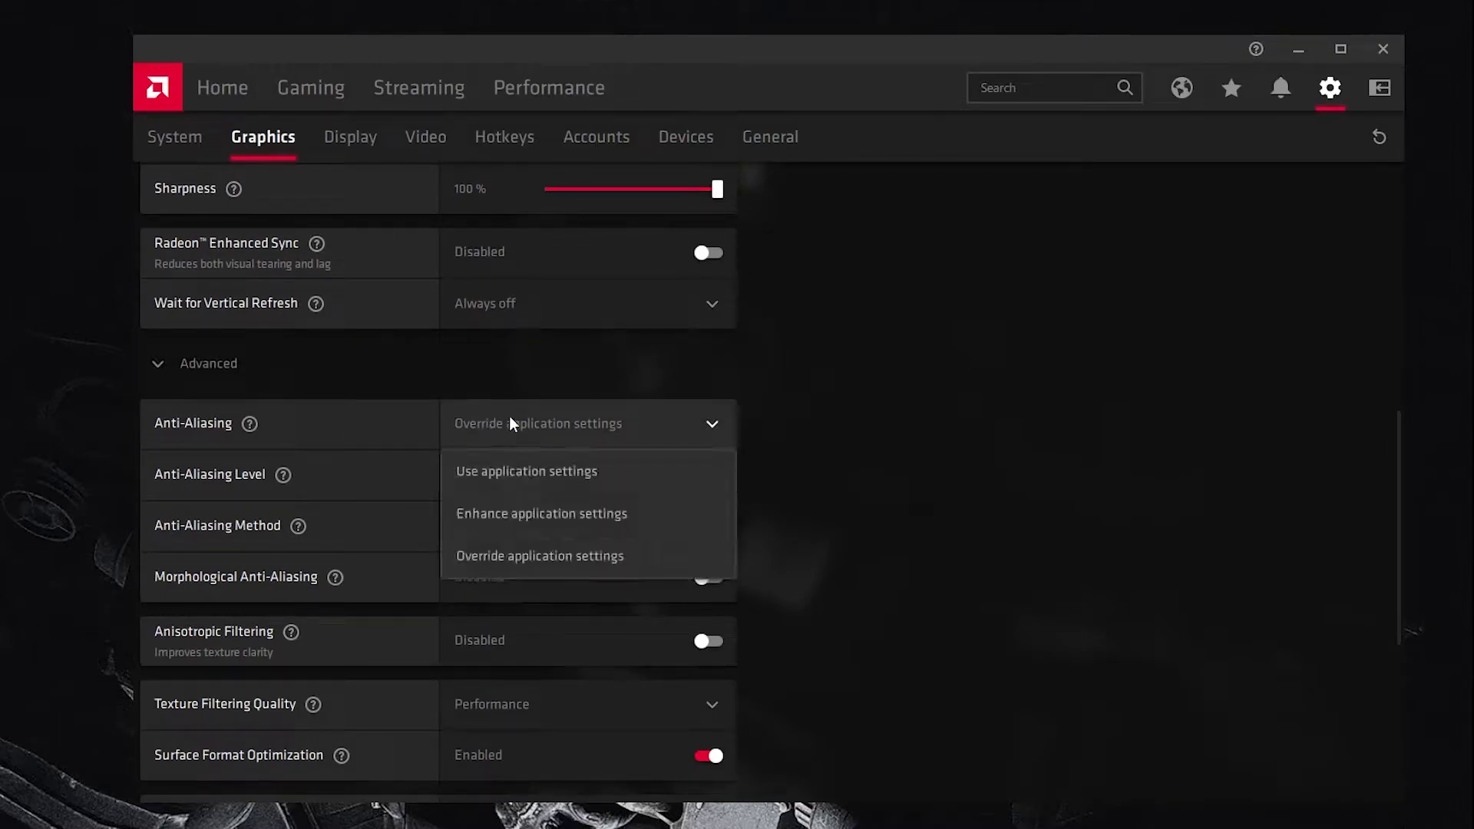
pyautogui.click(510, 553)
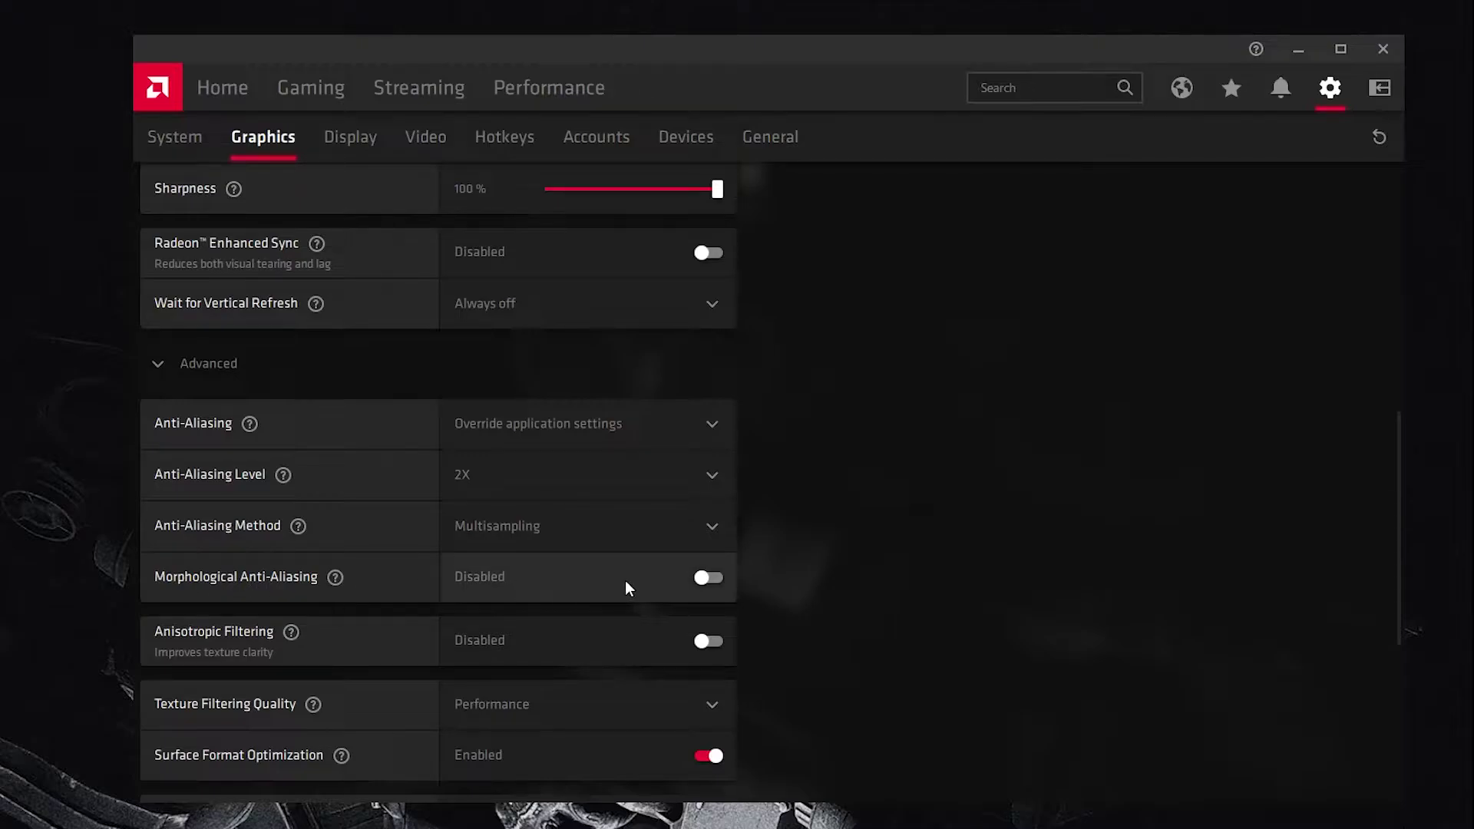
# Step: Set Texture Filtering Quality to Performance and Tessellation Mode to AMD optimized in the advanced graphics settings
pyautogui.scroll(-2, 177, 629)
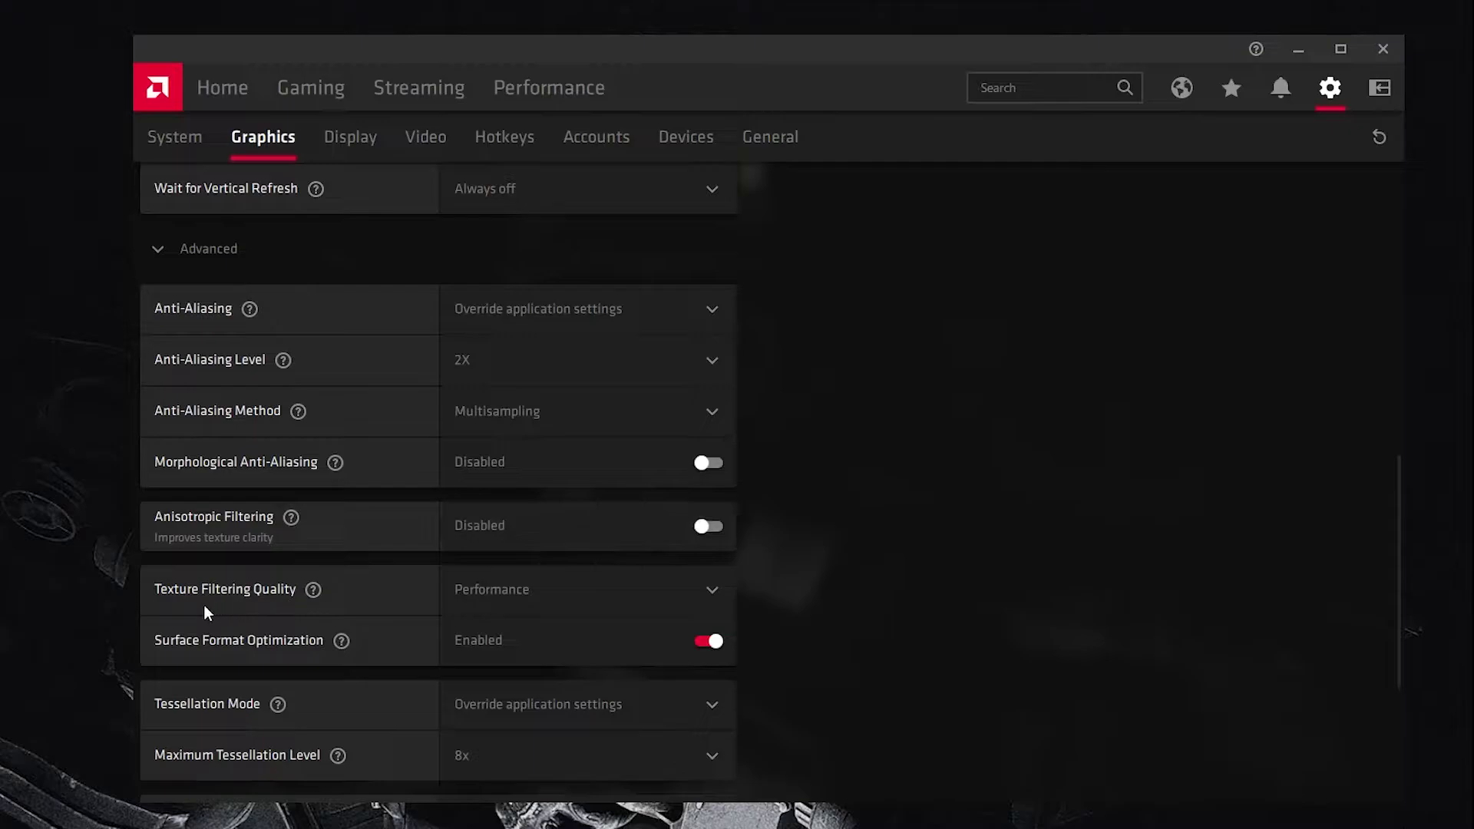
pyautogui.click(588, 600)
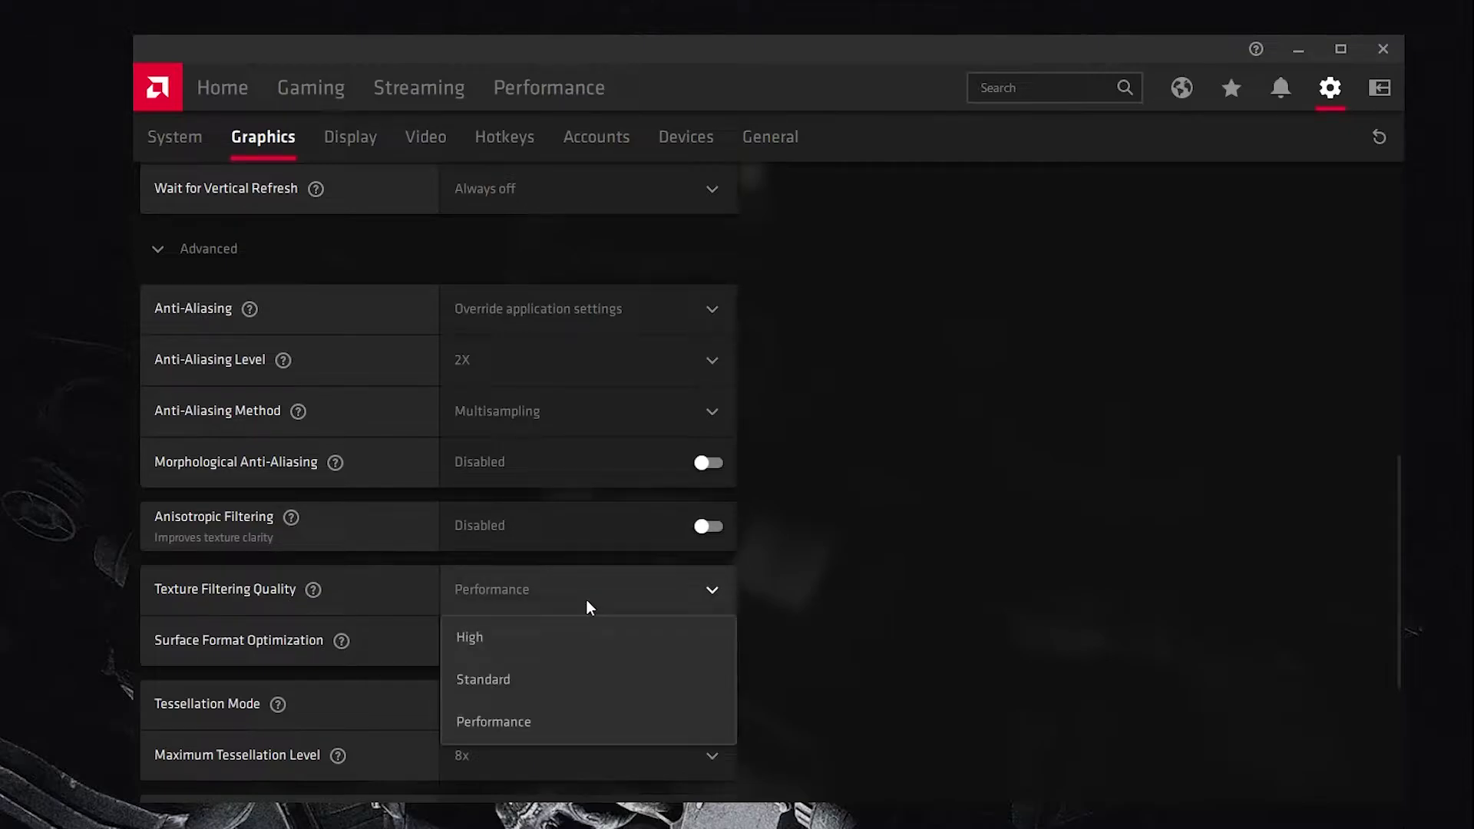
pyautogui.click(487, 716)
pyautogui.scroll(-3, 158, 611)
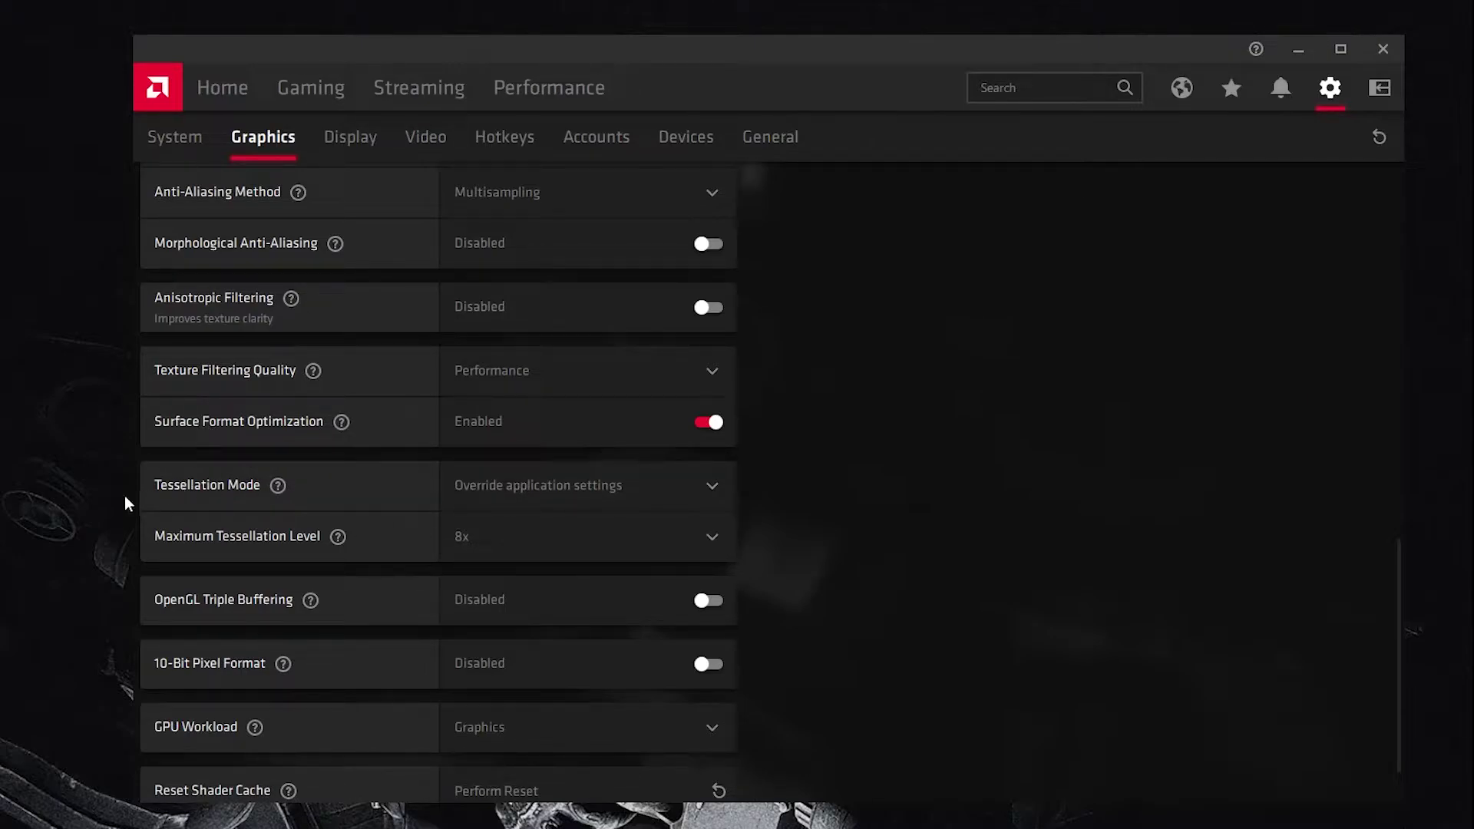
pyautogui.click(590, 491)
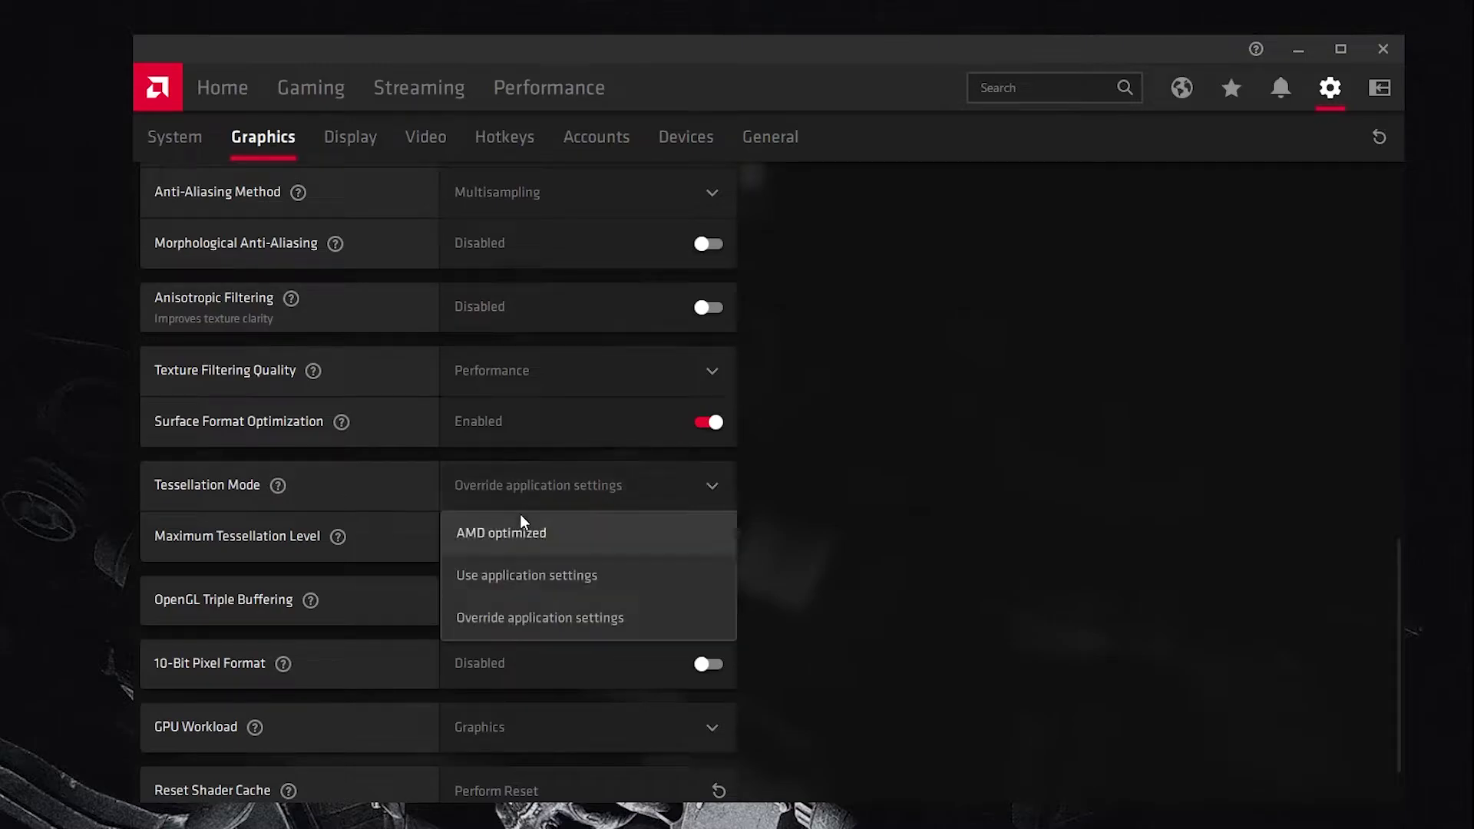
pyautogui.click(500, 529)
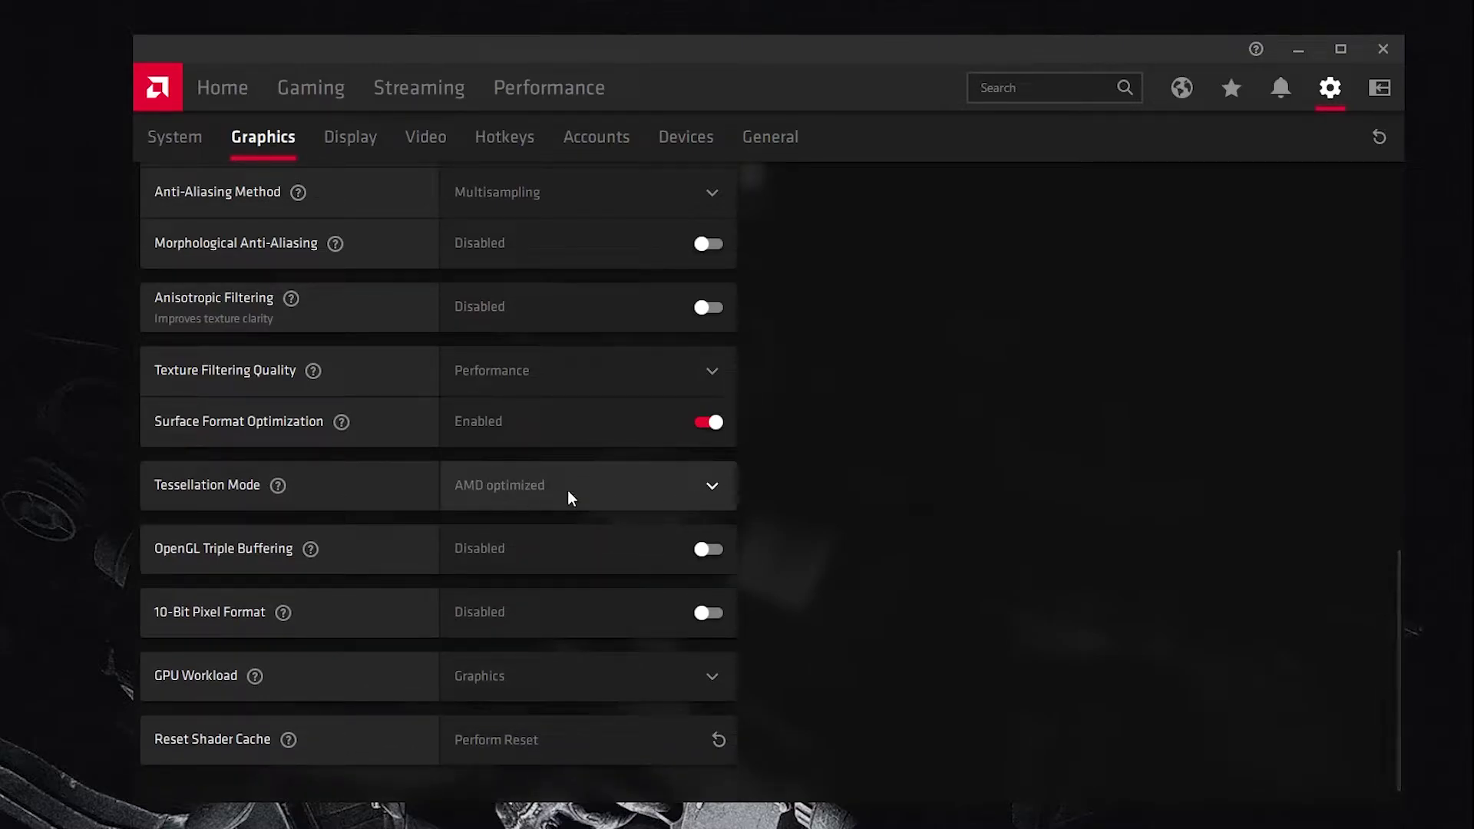
pyautogui.scroll(-1, 591, 491)
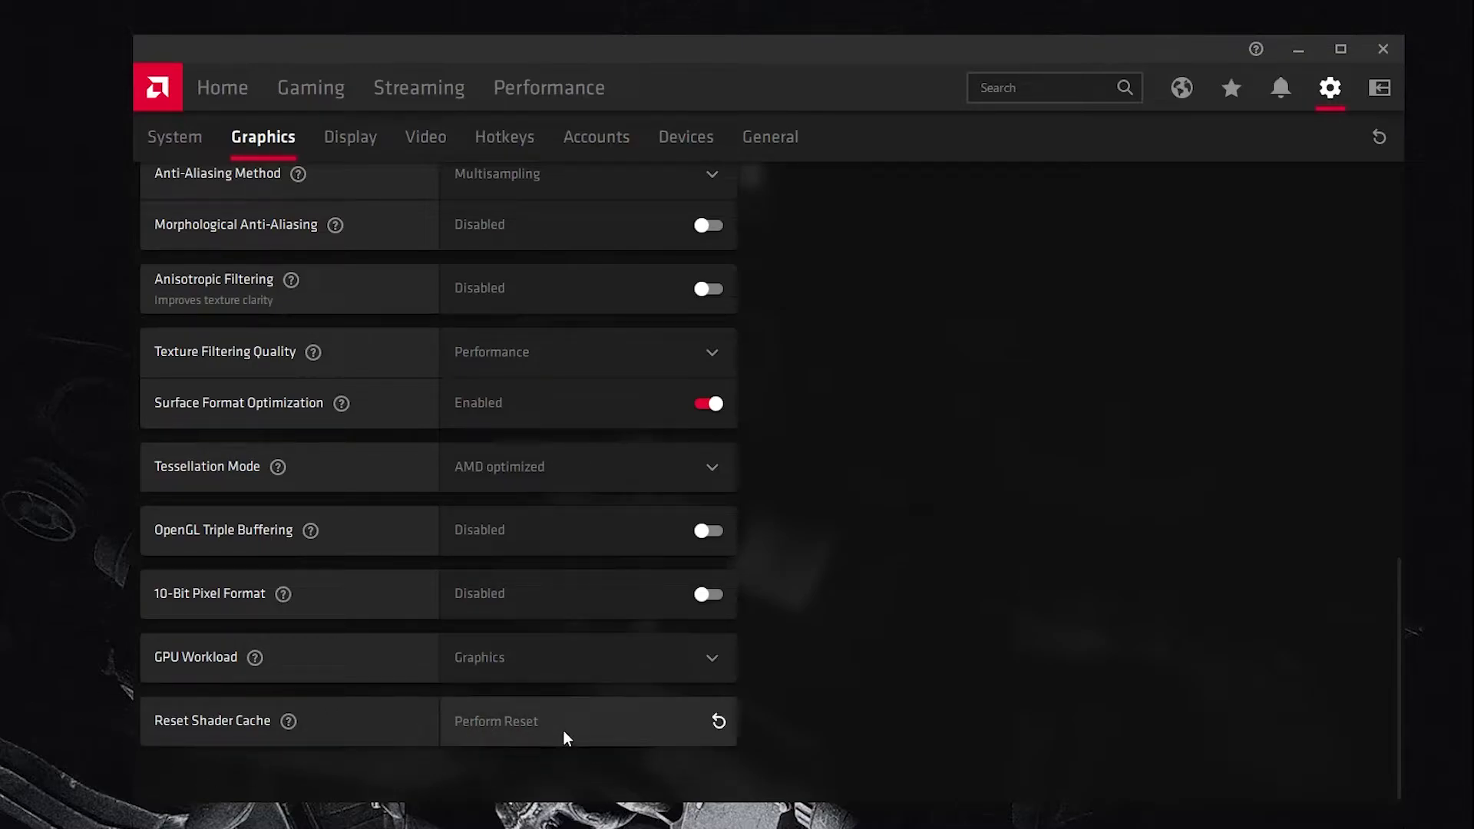
# Step: Set the display's Scaling Mode to Full panel in the display settings
pyautogui.click(347, 149)
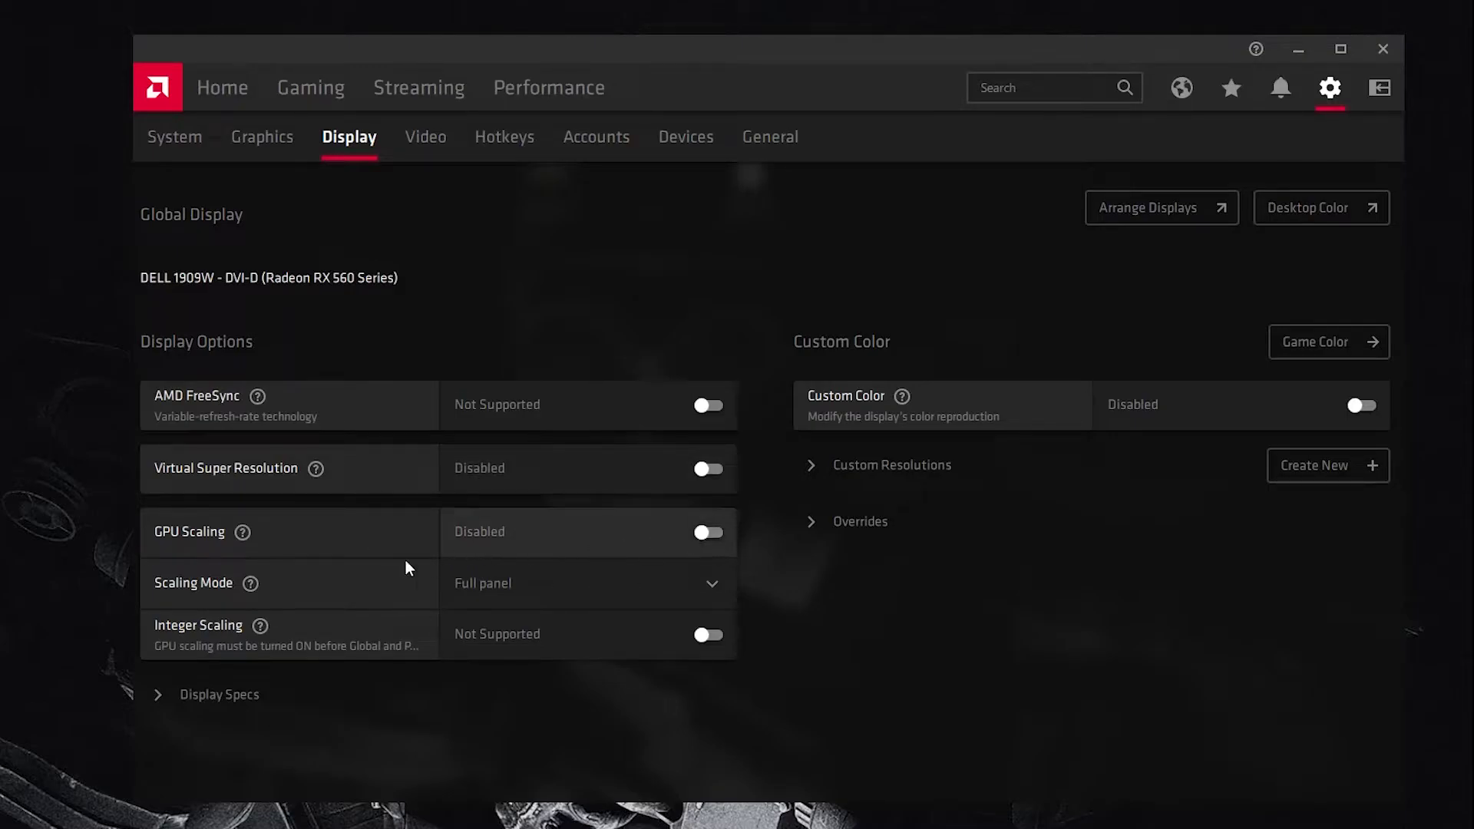
pyautogui.click(615, 597)
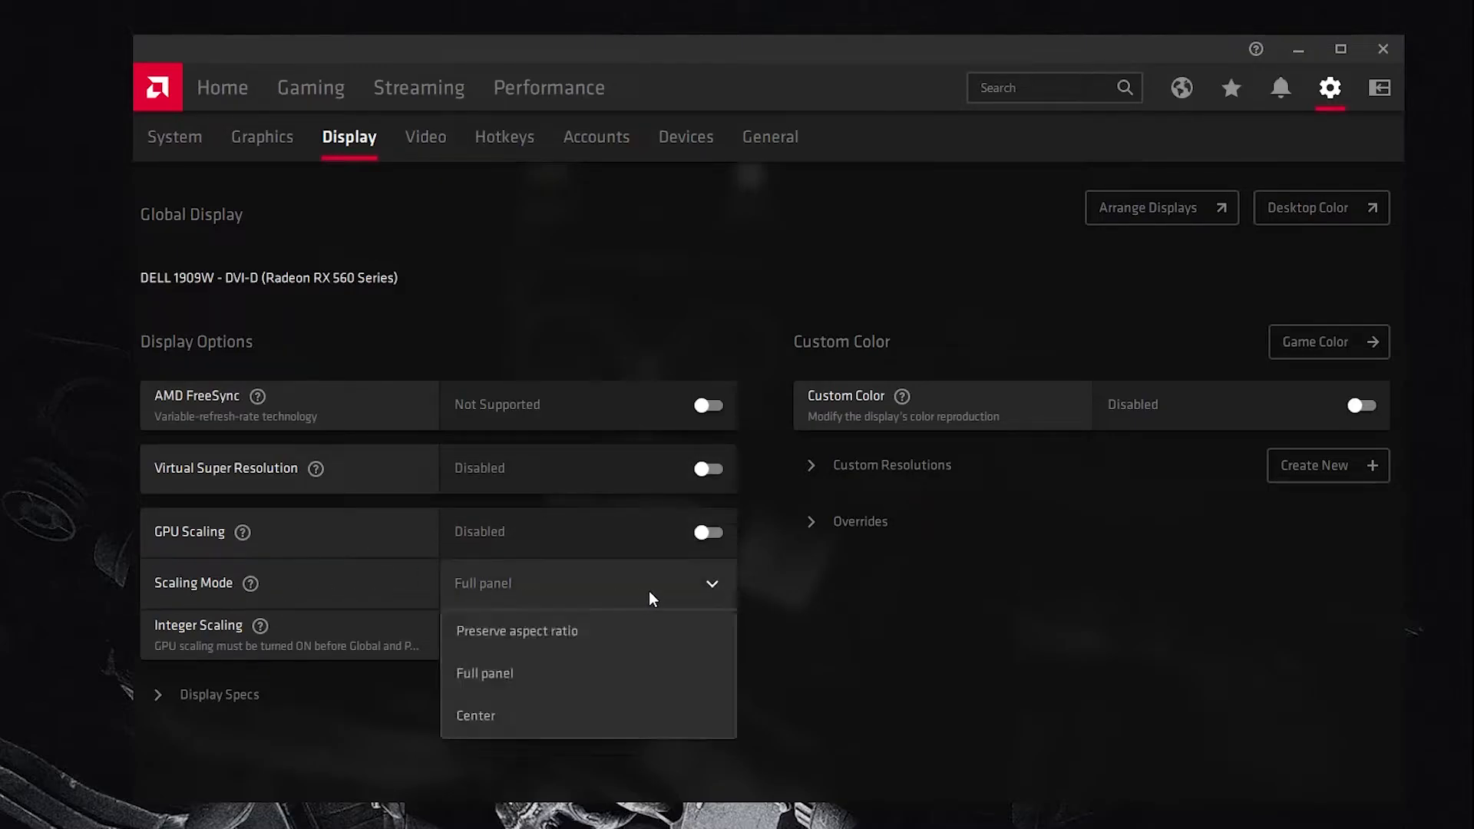
pyautogui.click(486, 680)
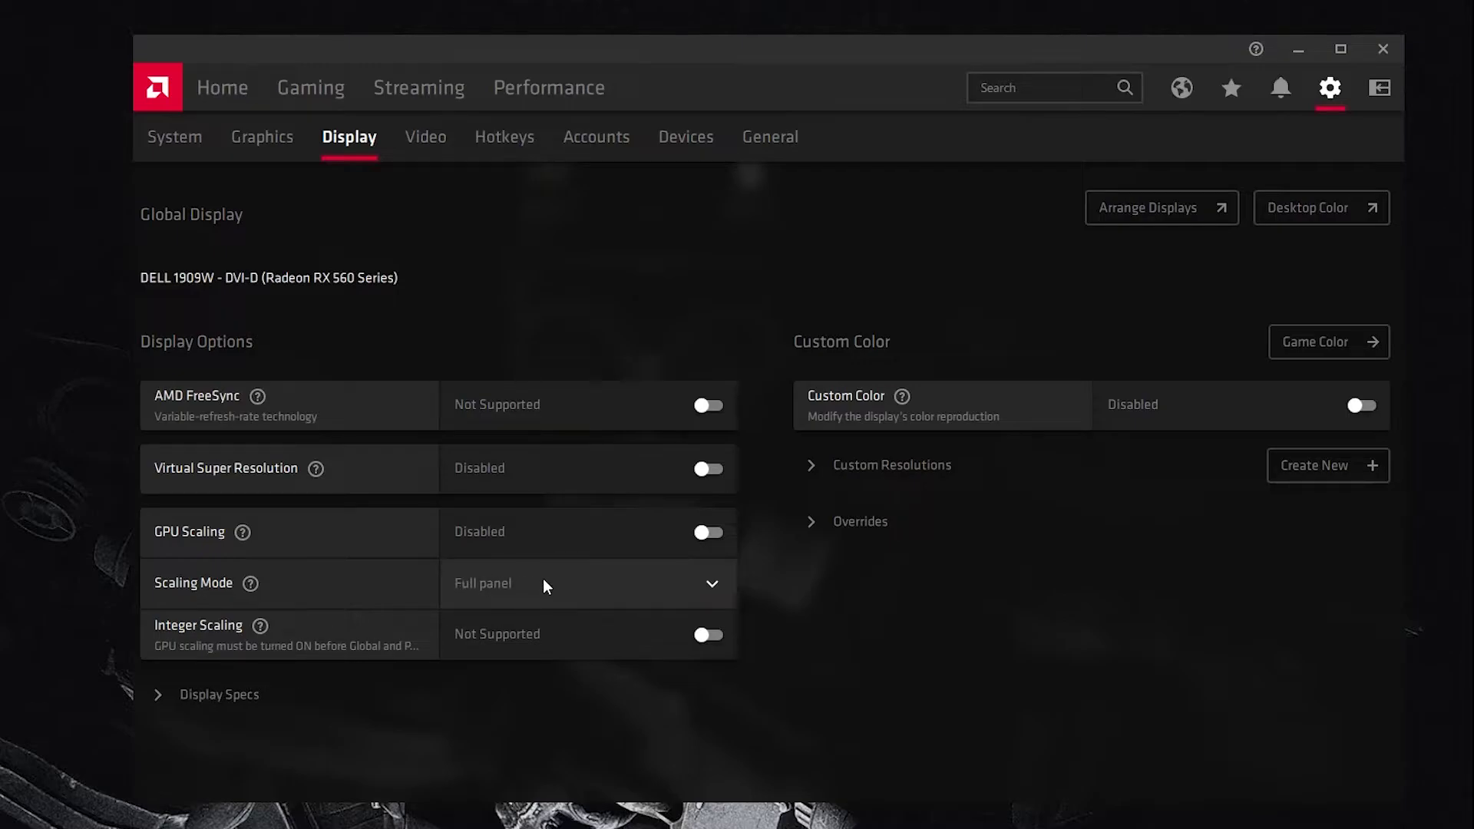
# Step: Examine the general settings for media, recording, performance and preferences, and close Radeon Software
pyautogui.click(757, 138)
pyautogui.scroll(-3, 531, 418)
pyautogui.scroll(-3, 542, 447)
pyautogui.scroll(6, 684, 499)
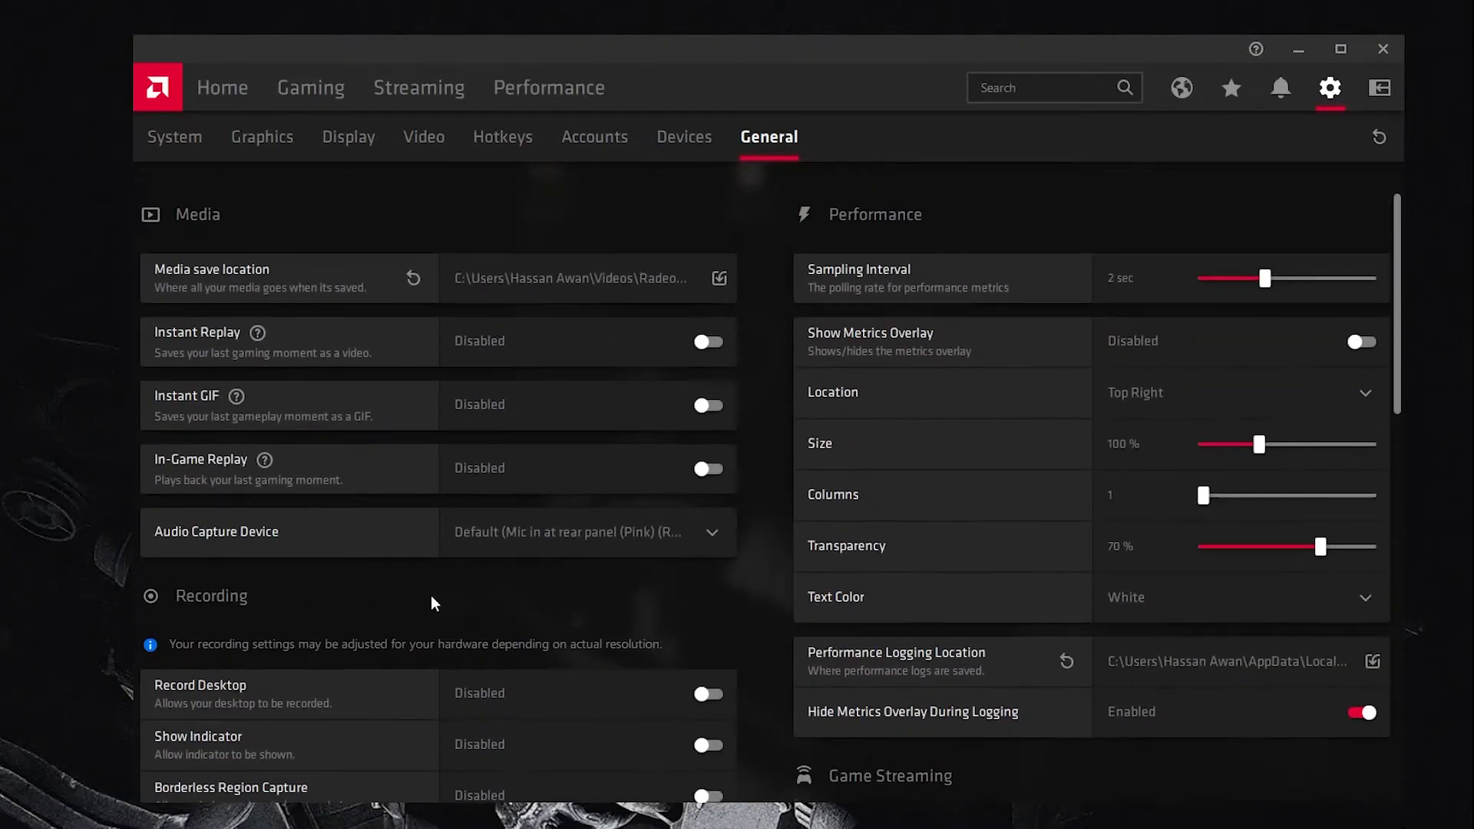
pyautogui.scroll(-2, 165, 661)
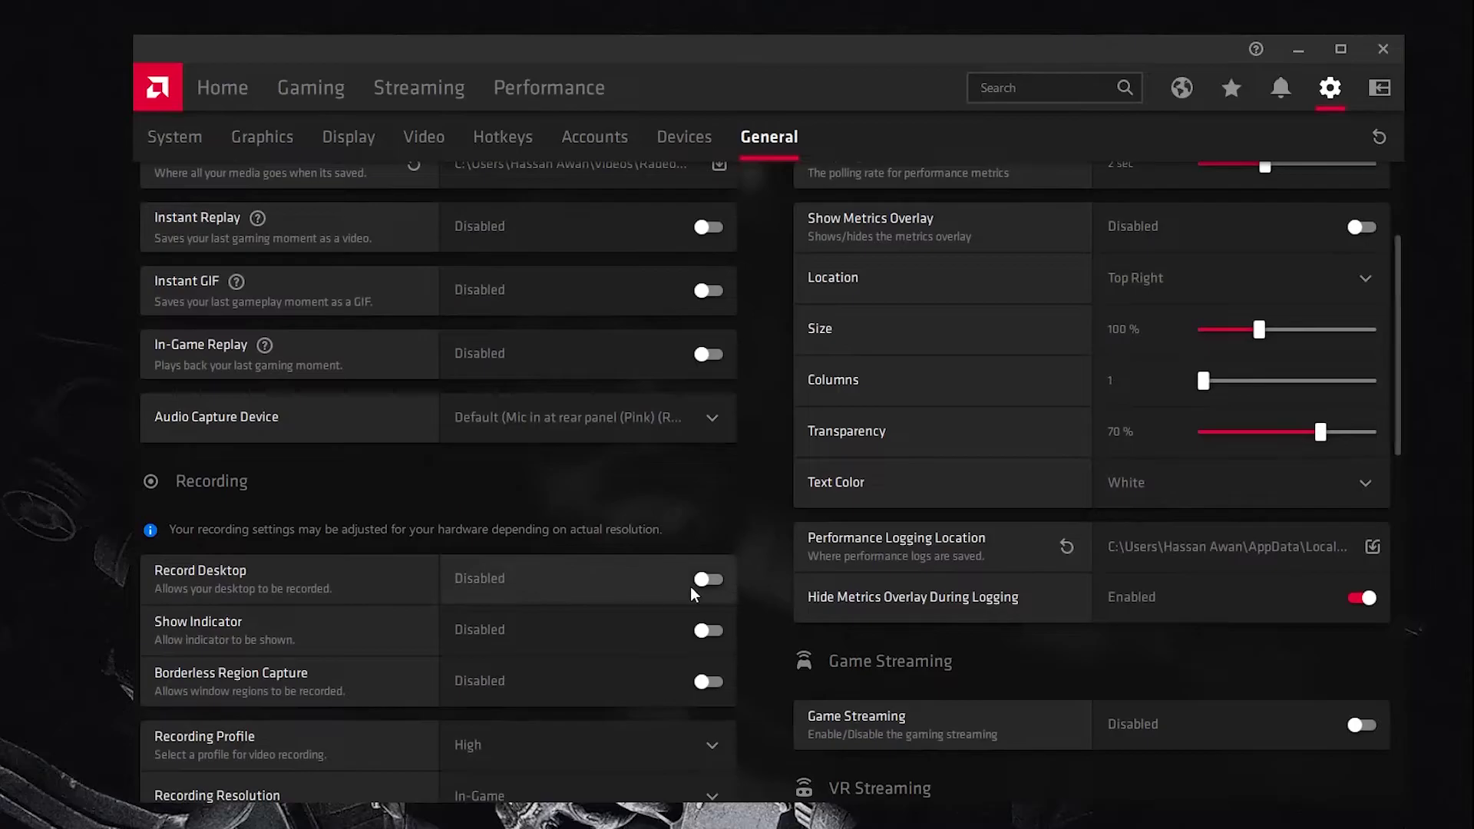
pyautogui.scroll(-3, 900, 565)
pyautogui.scroll(-2, 848, 546)
pyautogui.scroll(-3, 1075, 529)
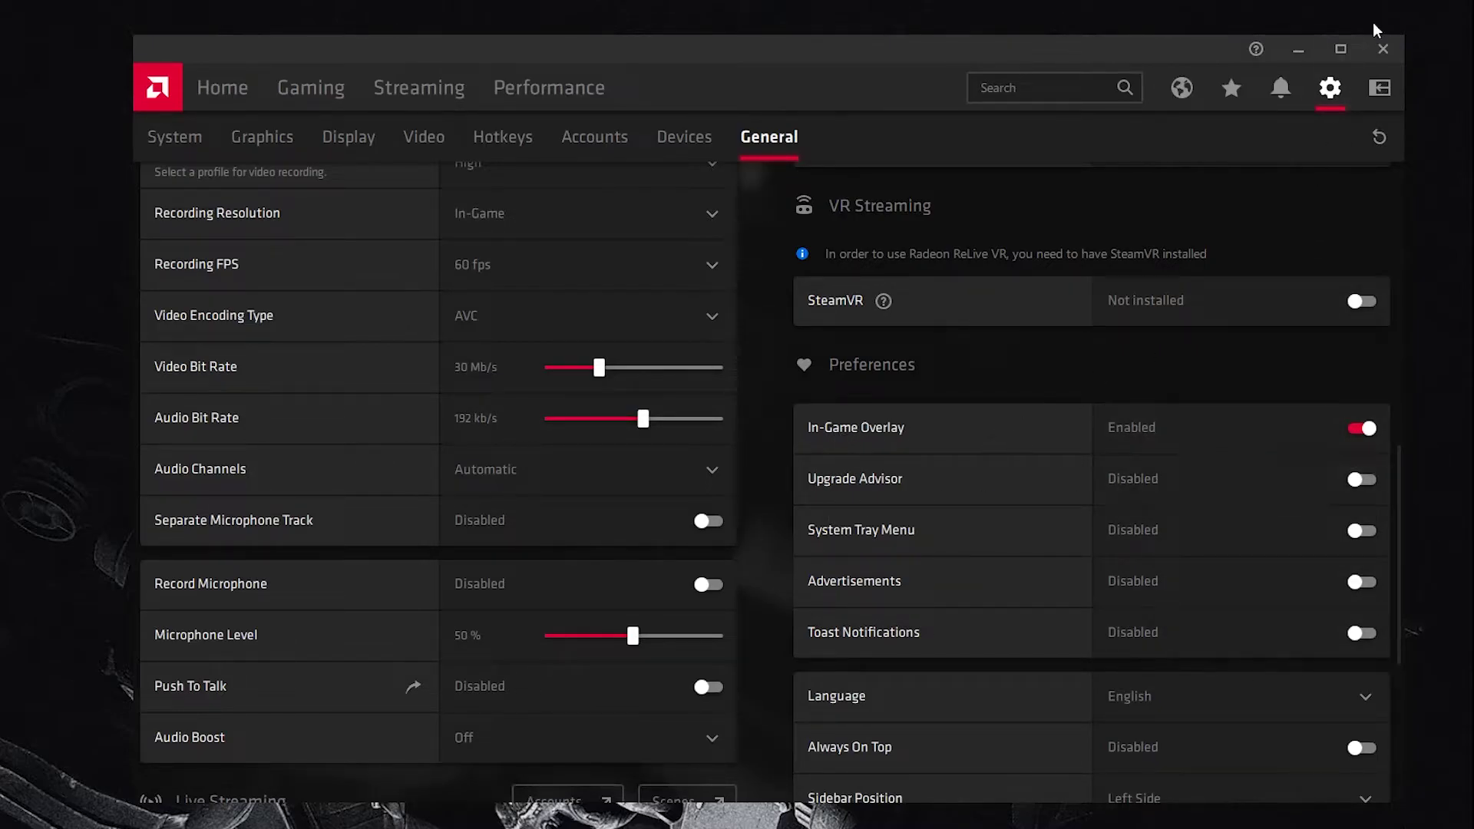
pyautogui.click(1383, 49)
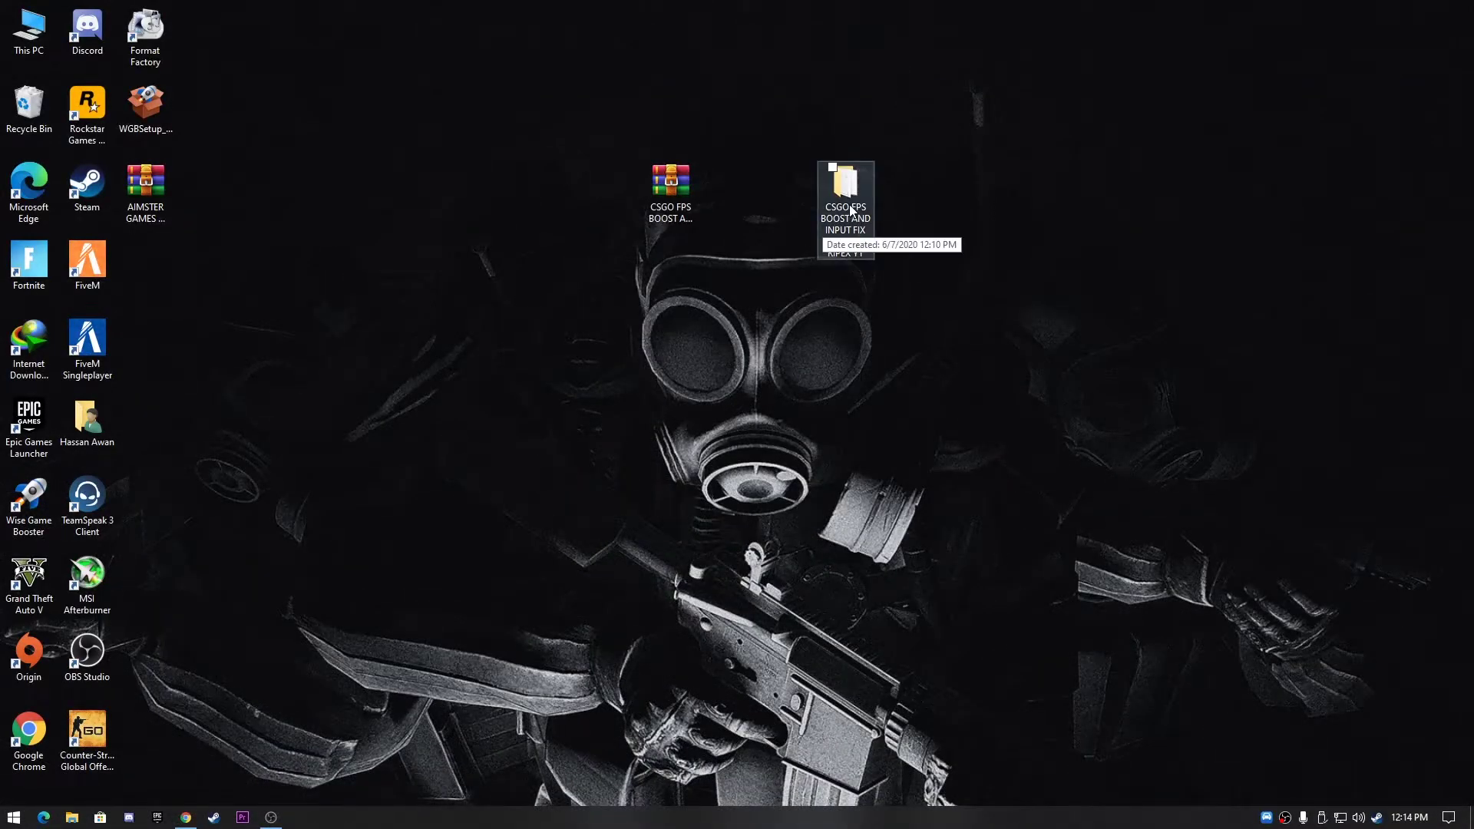
# Step: View the reference pictures in the extracted pack's Nvidia Control Panel Best Setting folder, including the antialiasing mode settings
pyautogui.doubleClick(847, 192)
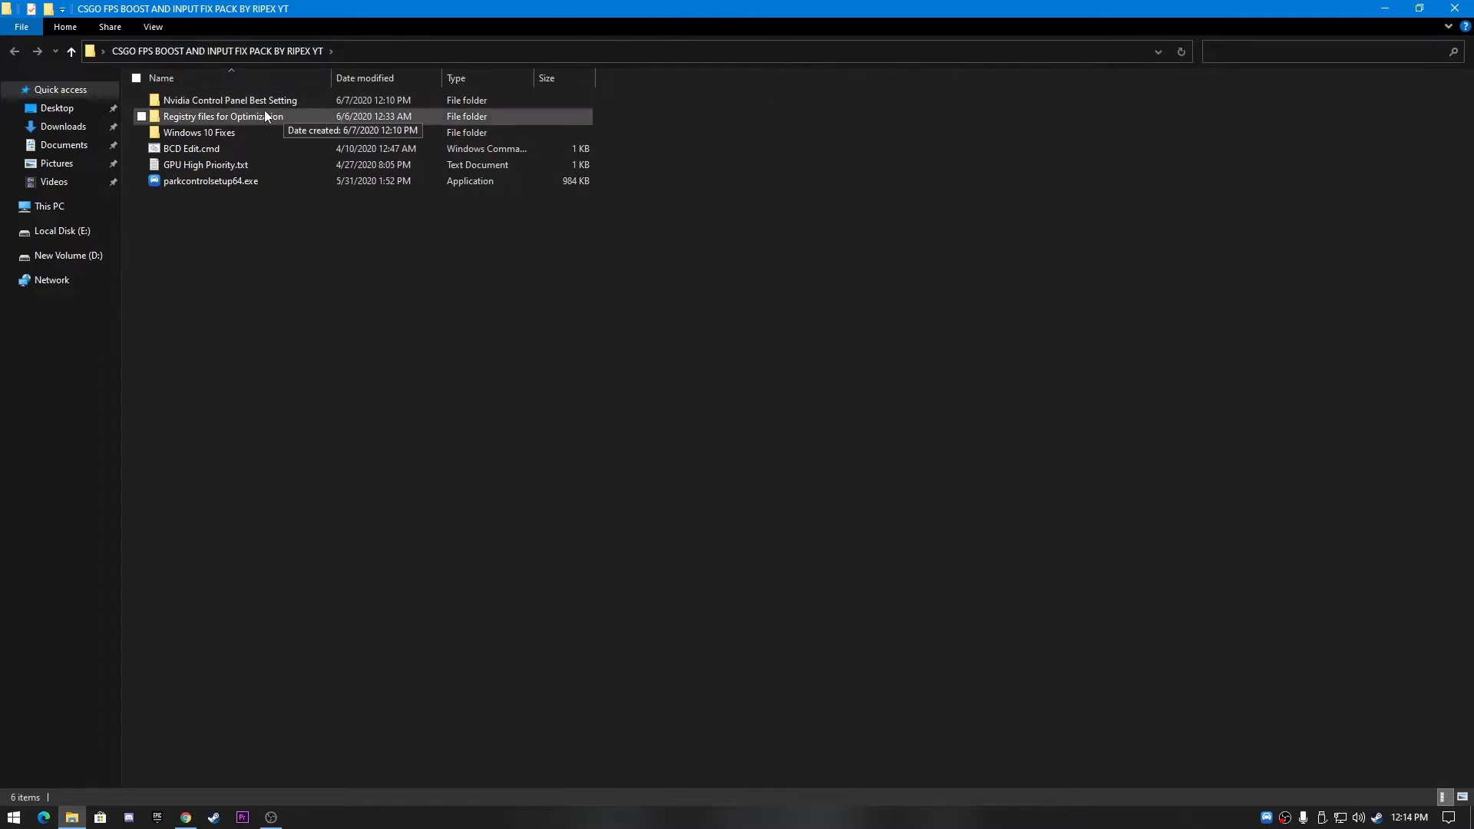
pyautogui.doubleClick(199, 102)
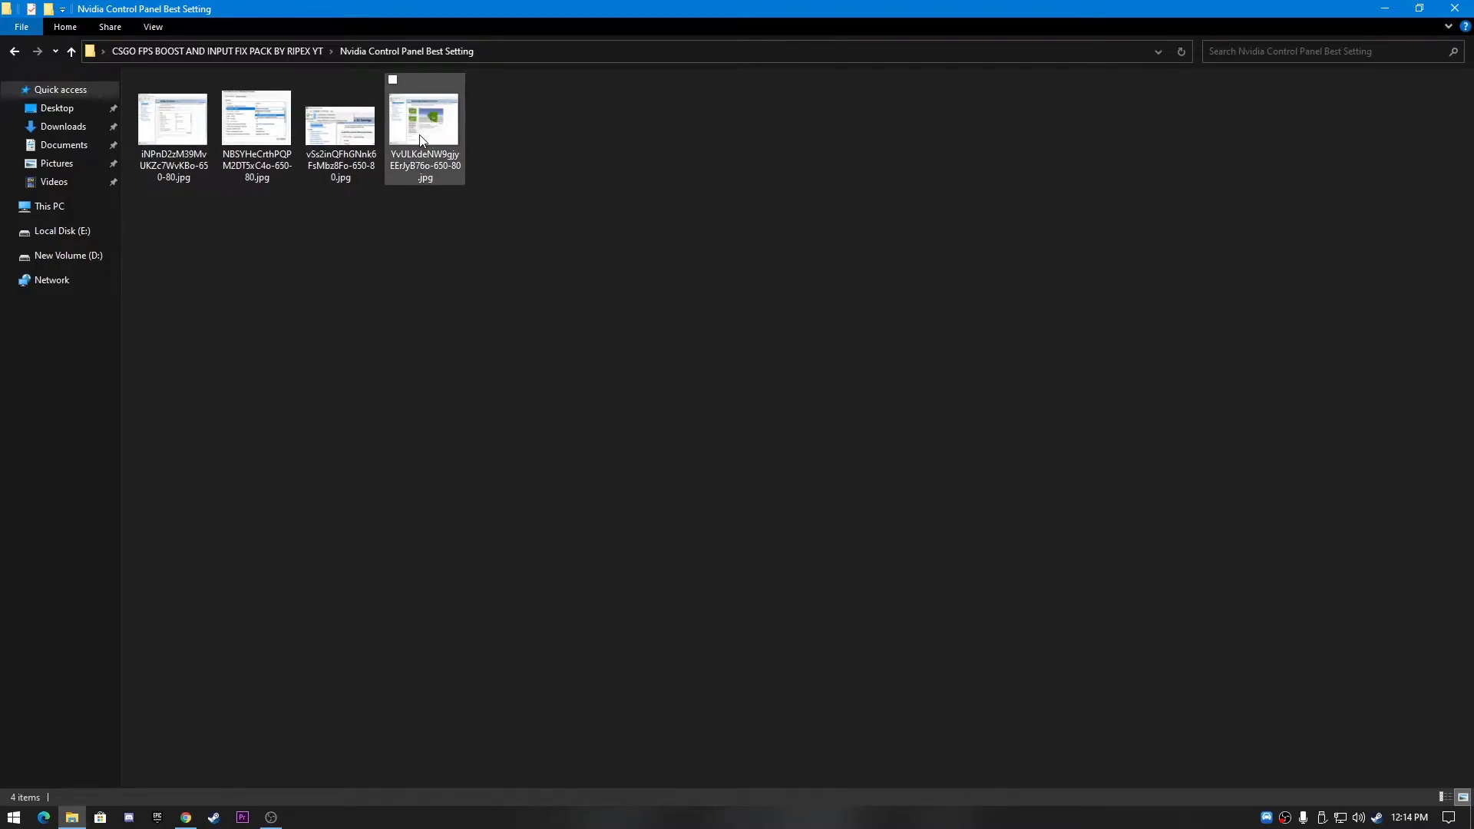
pyautogui.doubleClick(417, 113)
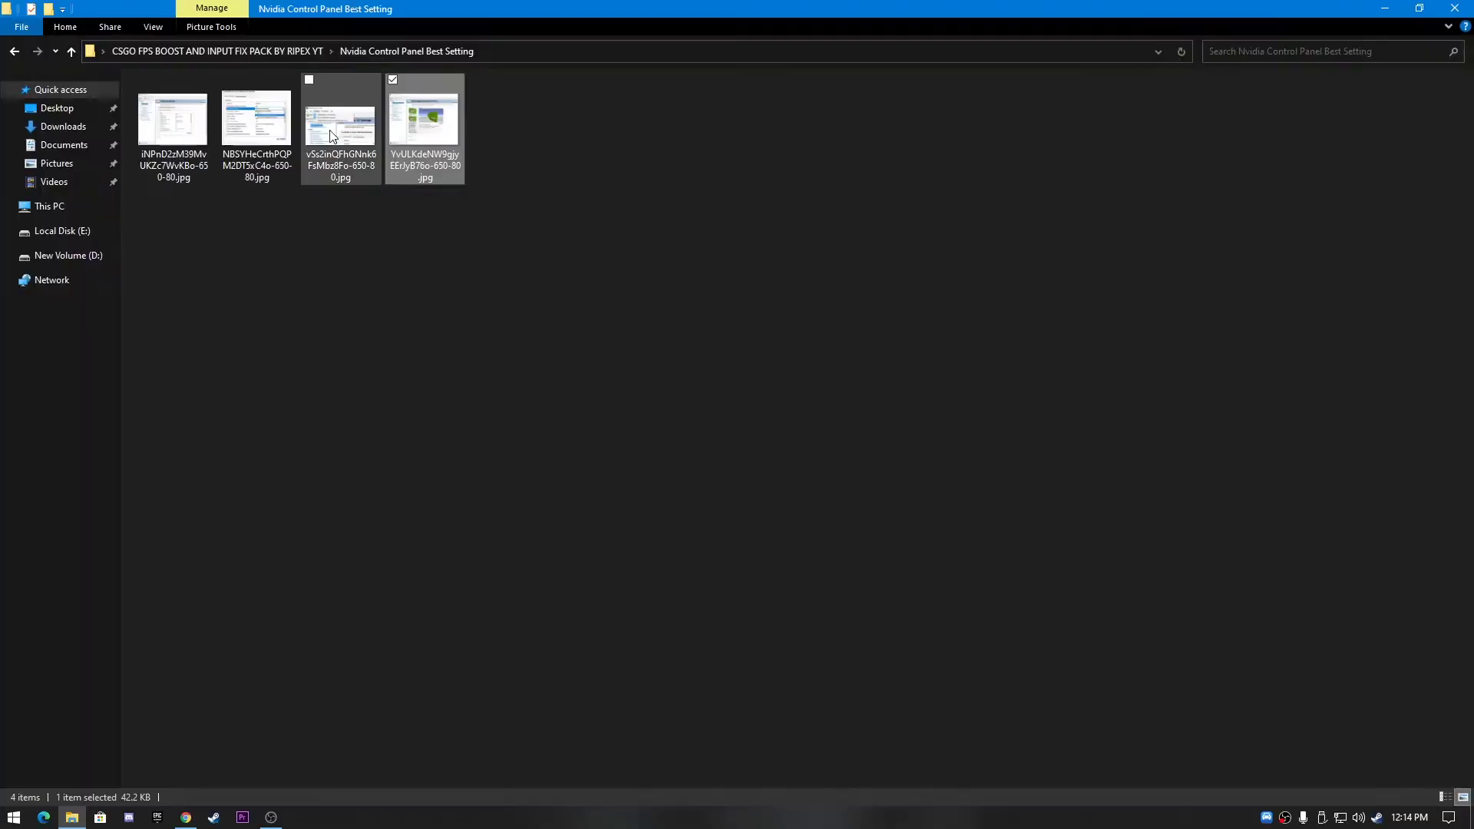
pyautogui.doubleClick(247, 132)
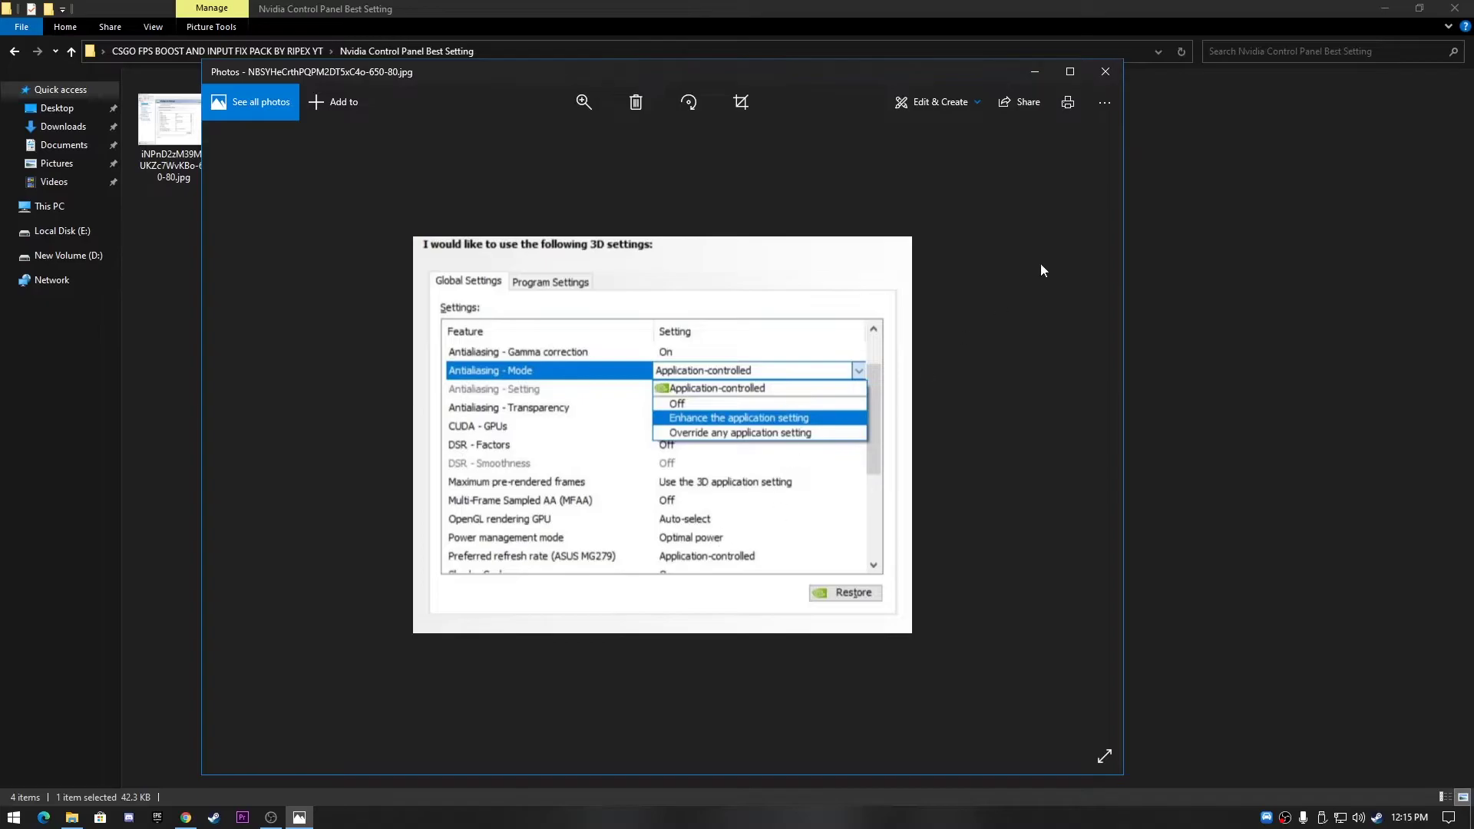
# Step: View the reference picture of the Manage 3D Settings page in the Nvidia Control Panel Best Setting folder
pyautogui.click(1106, 71)
pyautogui.doubleClick(174, 134)
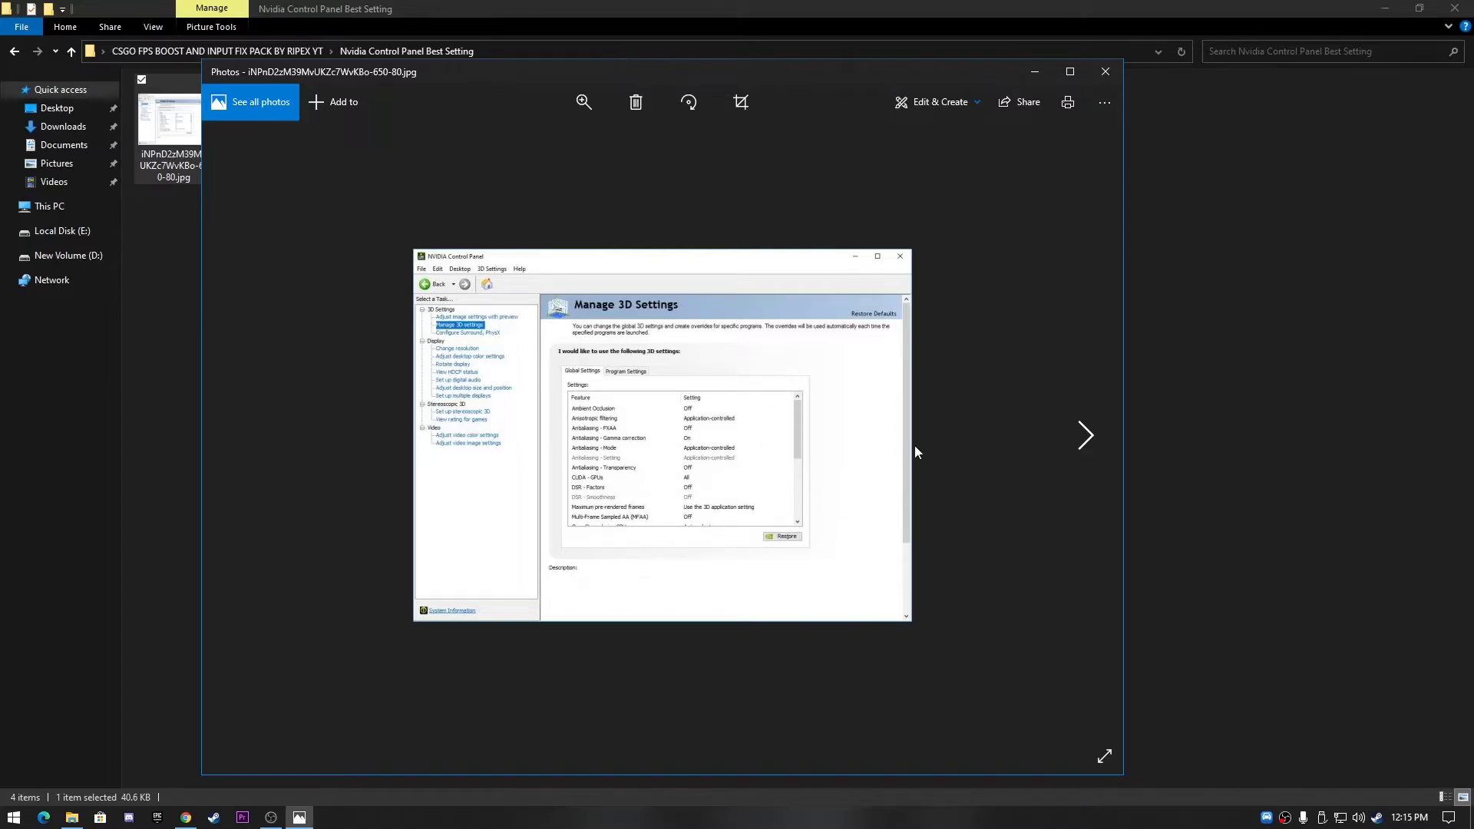
pyautogui.click(1105, 72)
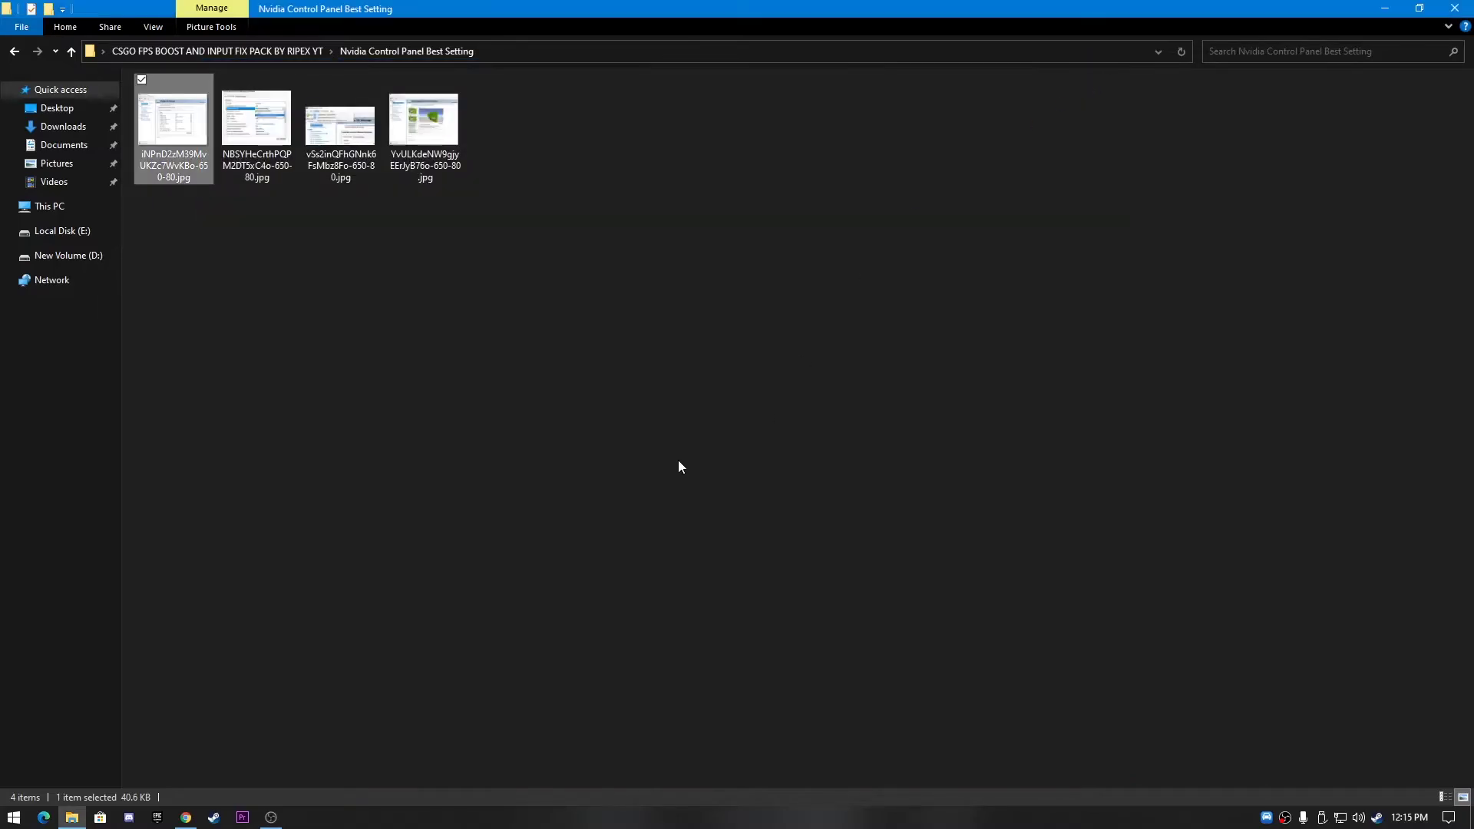
# Step: Merge Disable DVR 1.reg and Disable DVR 2.reg from the pack's Registry files for Optimization folder into the registry
pyautogui.press('BackSpace')
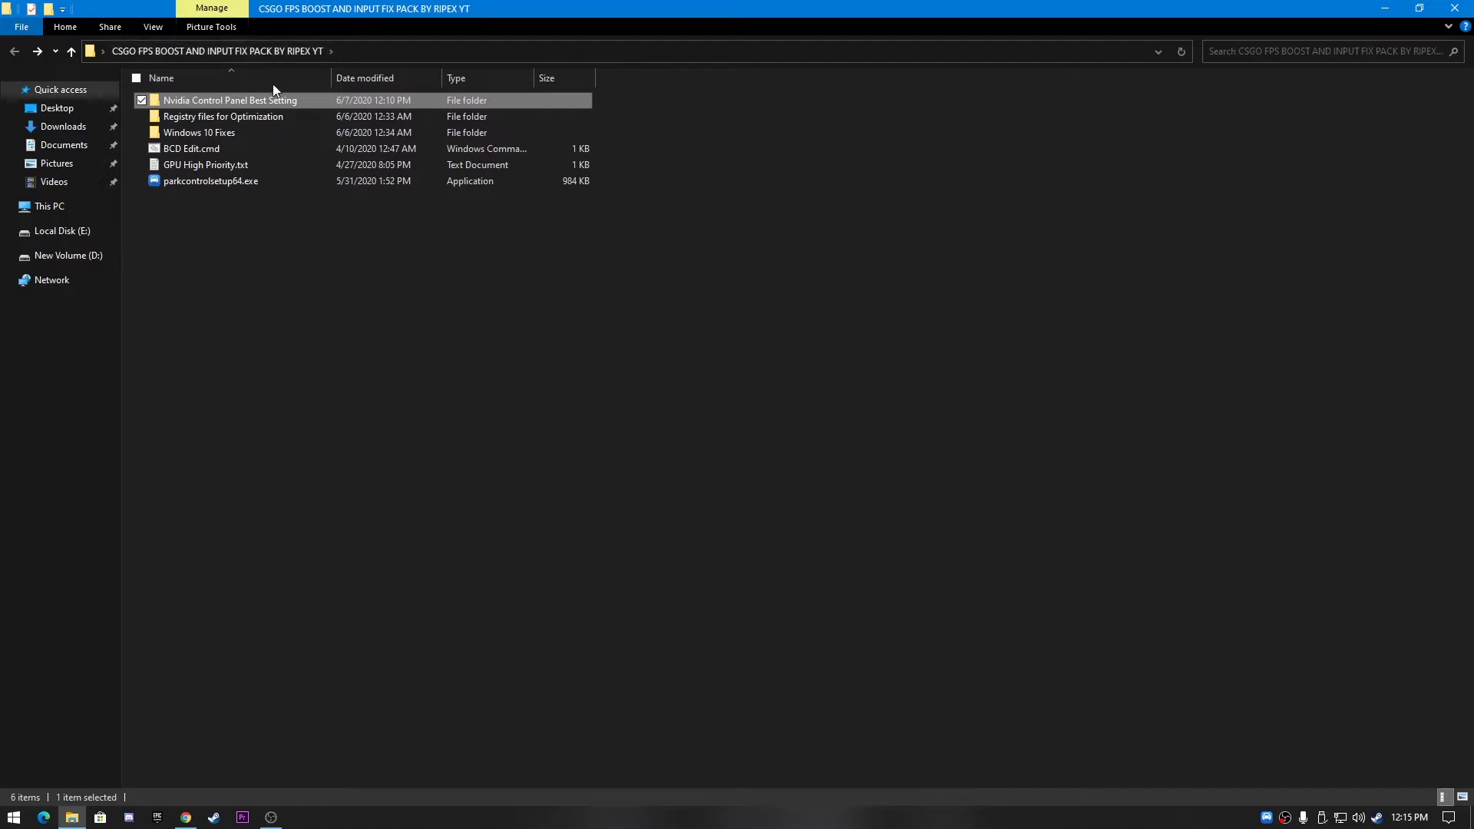
pyautogui.doubleClick(184, 116)
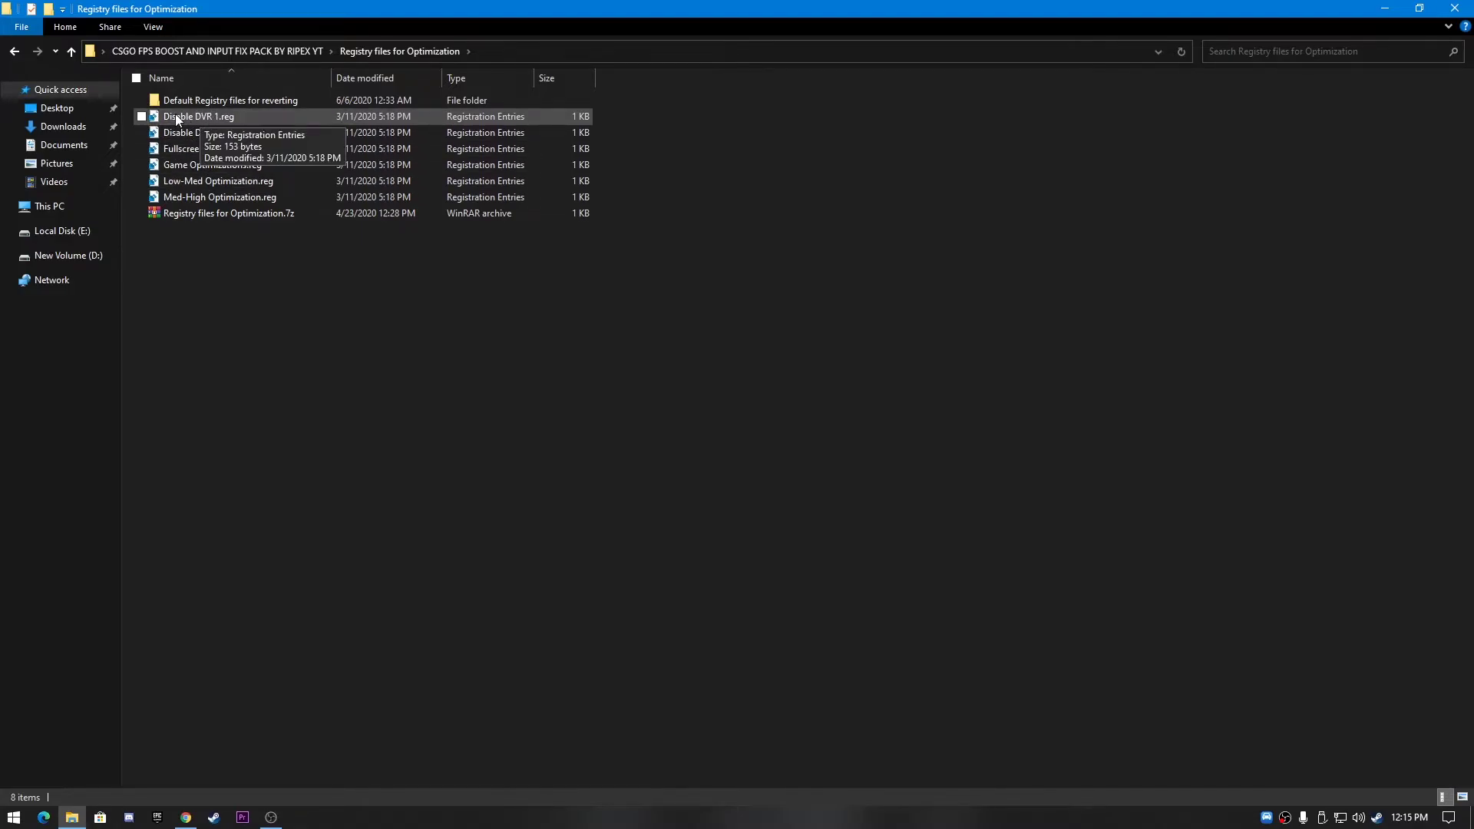
pyautogui.doubleClick(209, 118)
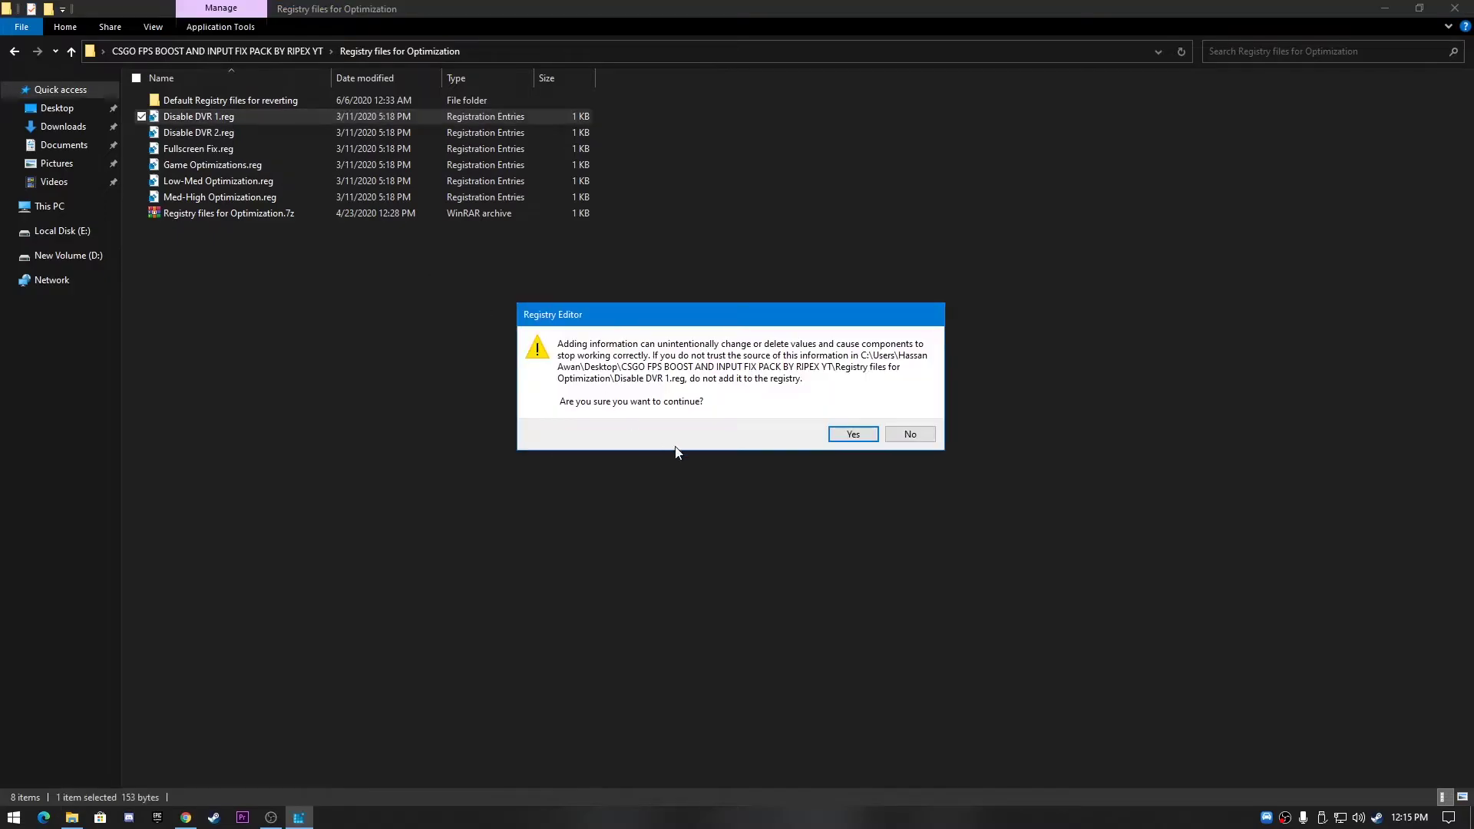
pyautogui.click(855, 433)
pyautogui.click(900, 415)
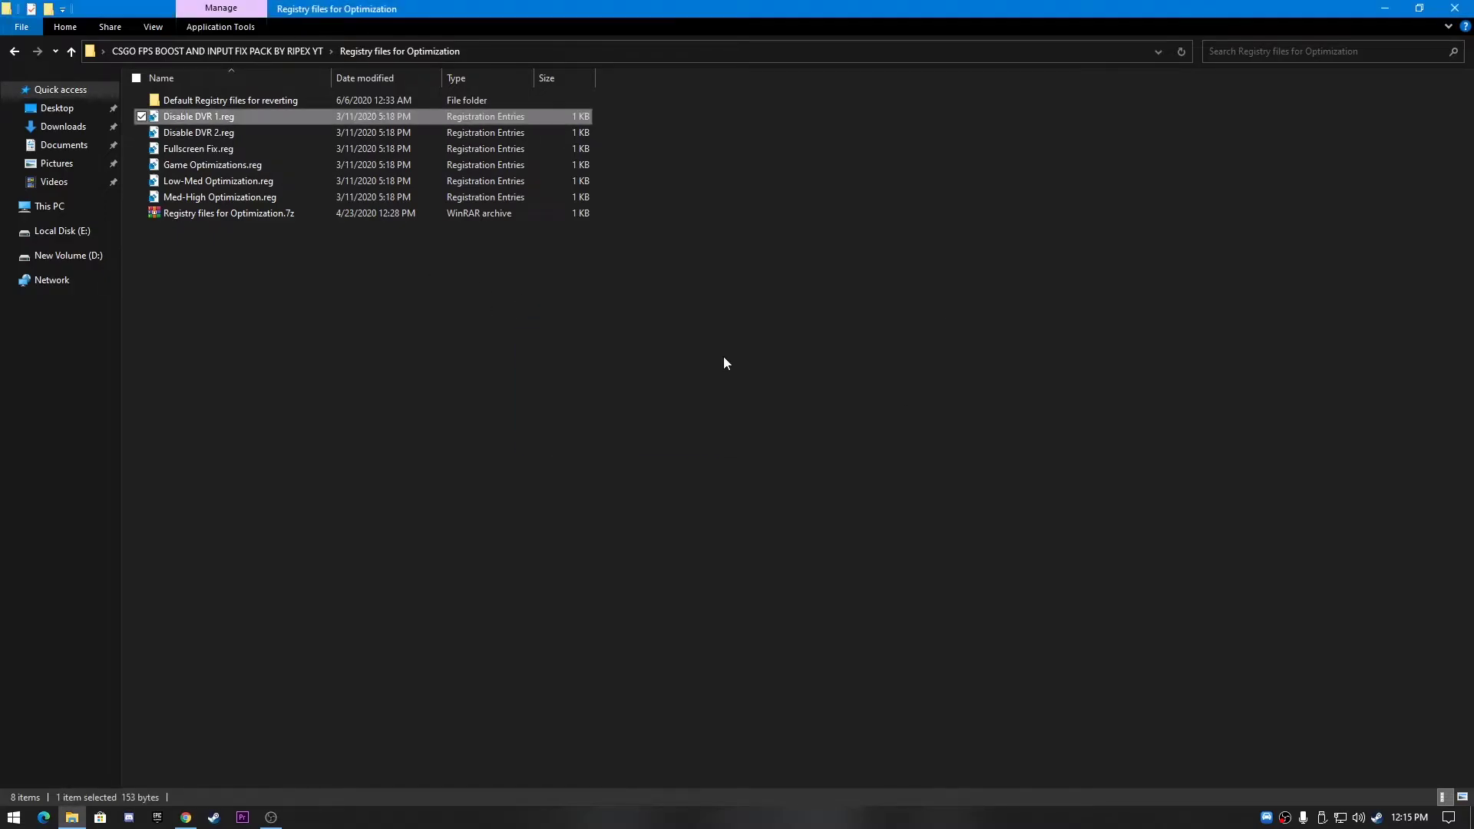
pyautogui.doubleClick(201, 134)
pyautogui.click(849, 432)
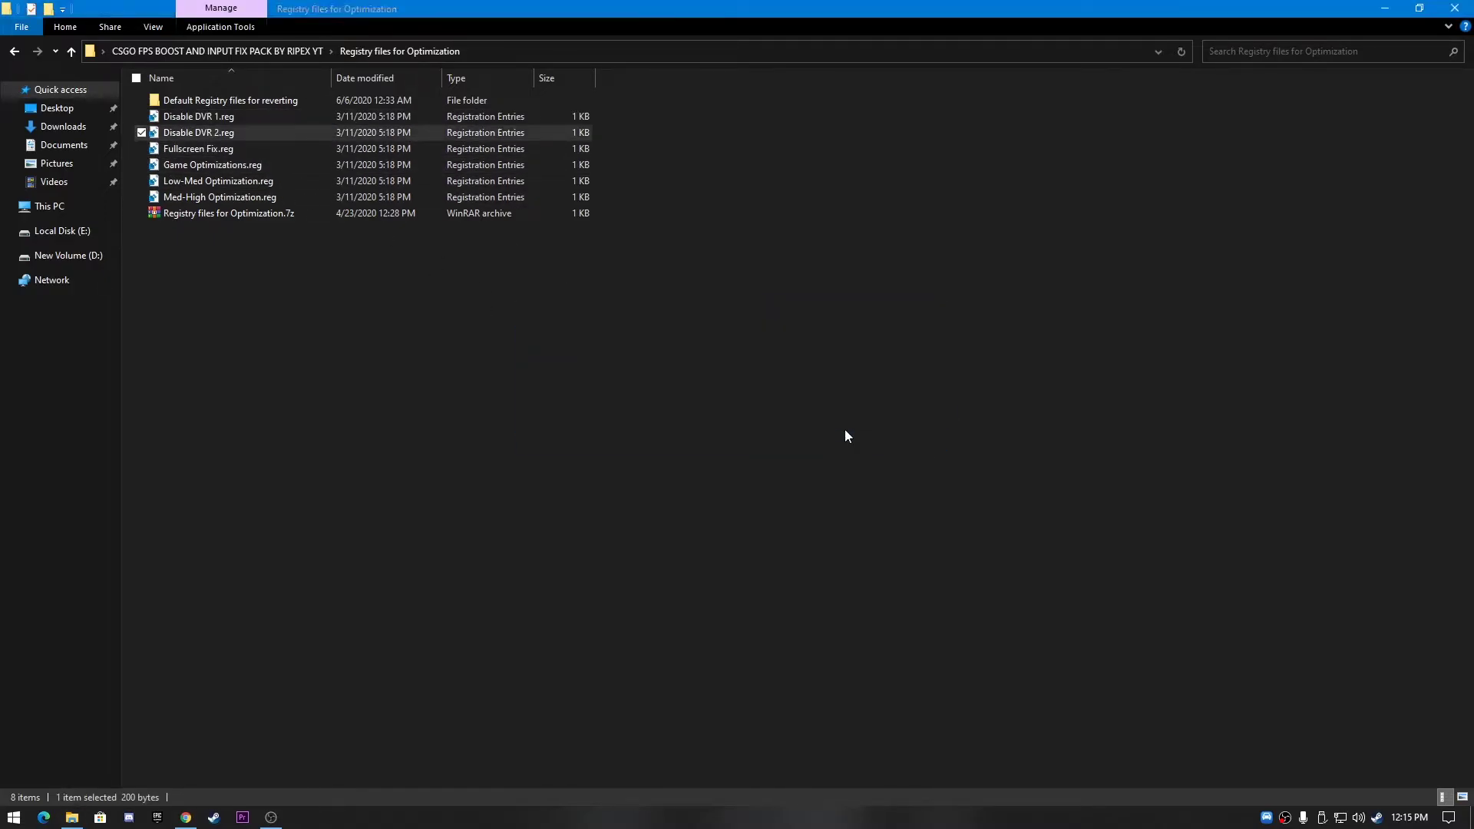
pyautogui.click(906, 419)
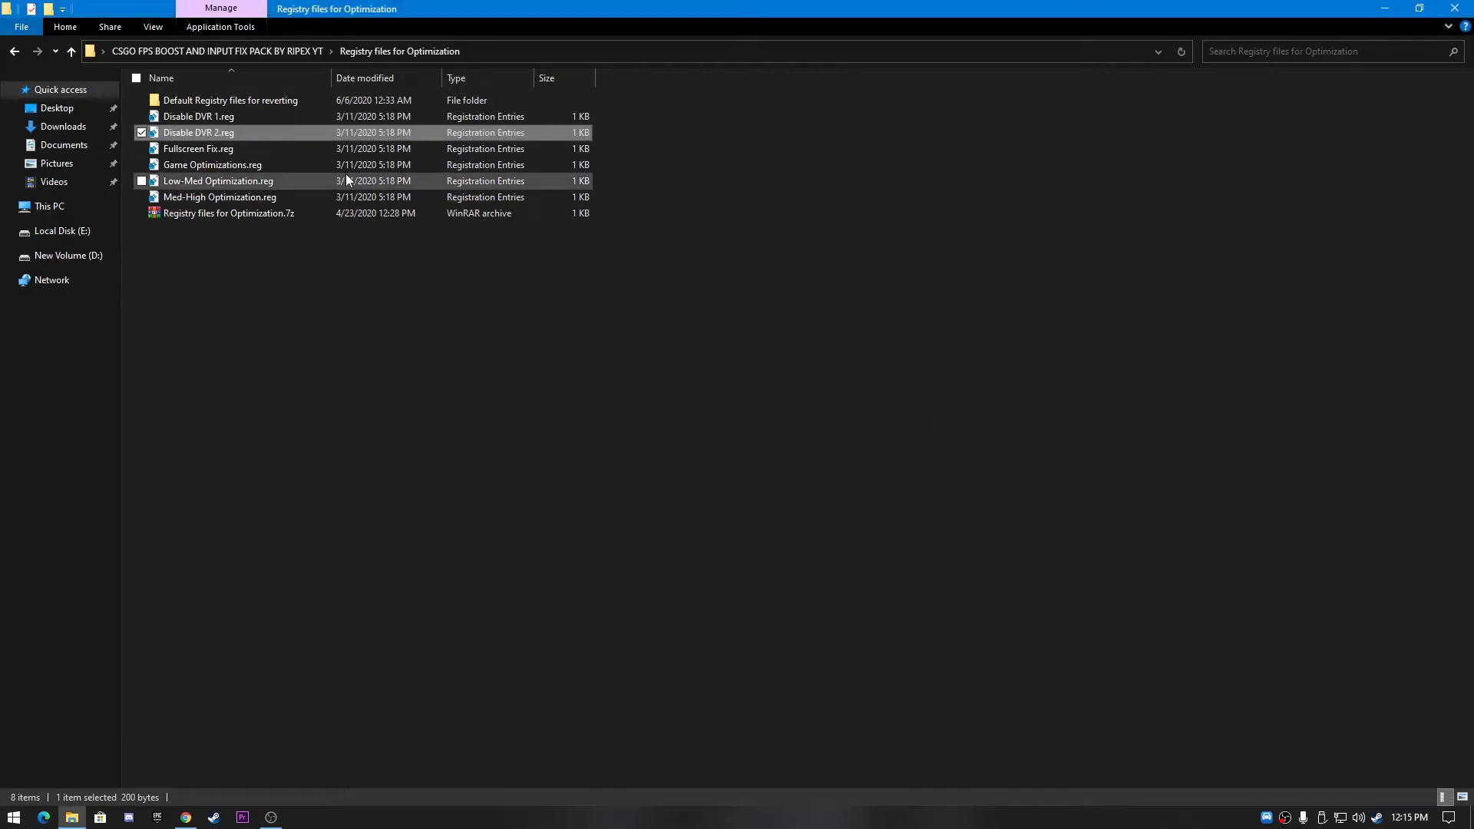
# Step: Merge Fullscreen Fix.reg and Game Optimizations.reg into the registry
pyautogui.doubleClick(306, 152)
pyautogui.click(852, 432)
pyautogui.click(906, 417)
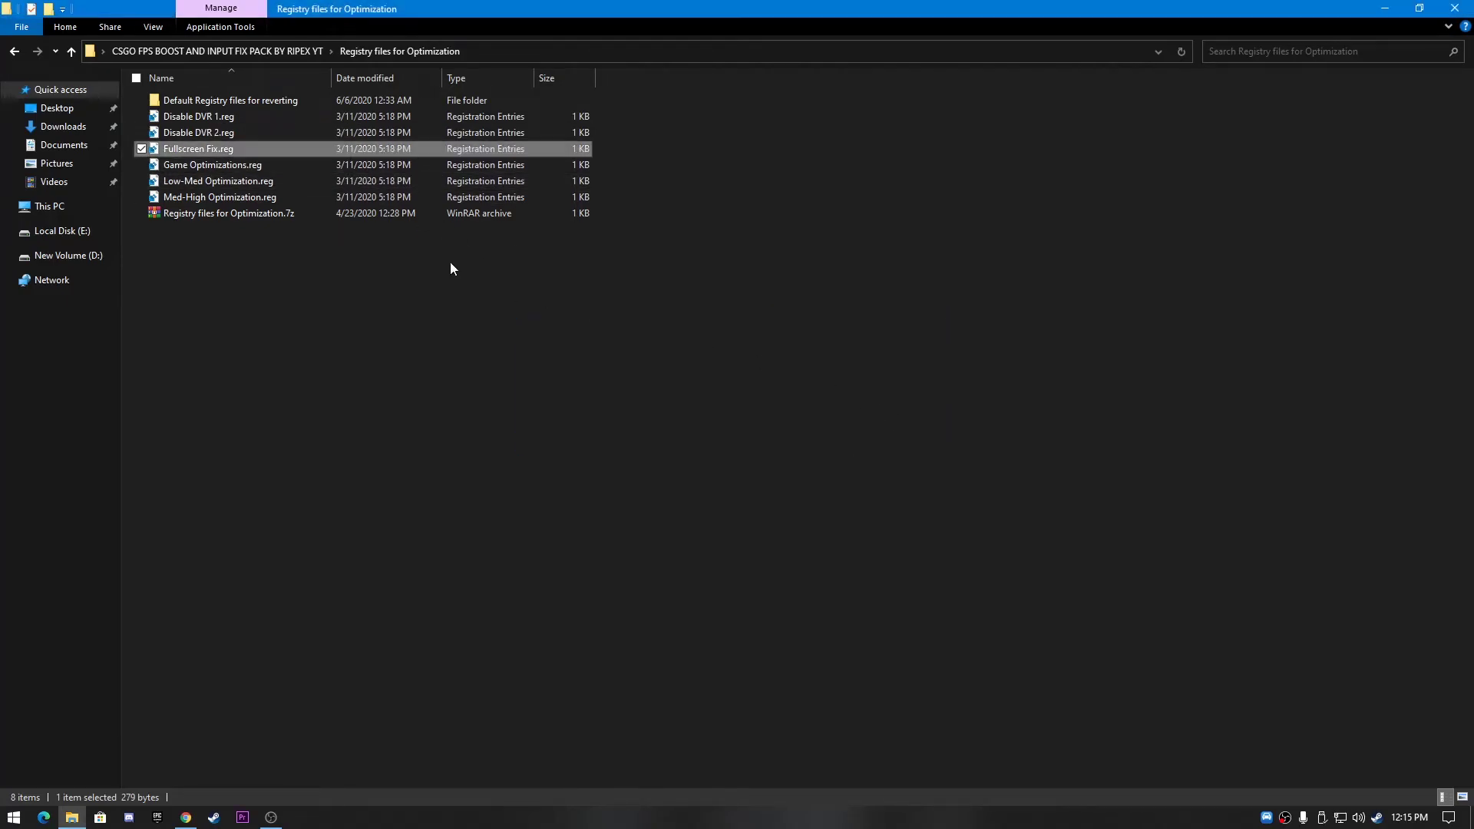
pyautogui.click(270, 167)
pyautogui.doubleClick(270, 168)
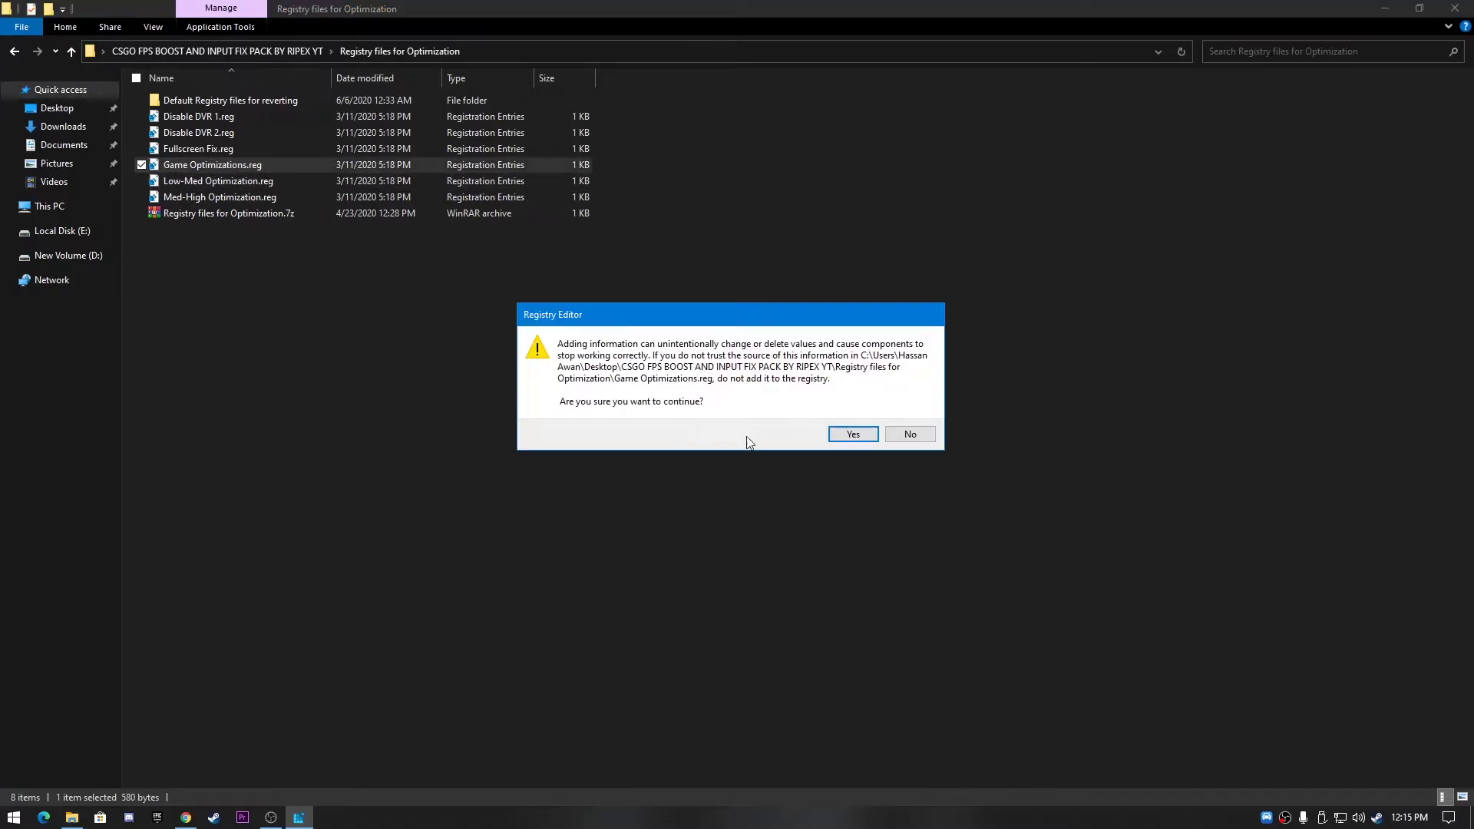
pyautogui.click(849, 432)
pyautogui.click(906, 417)
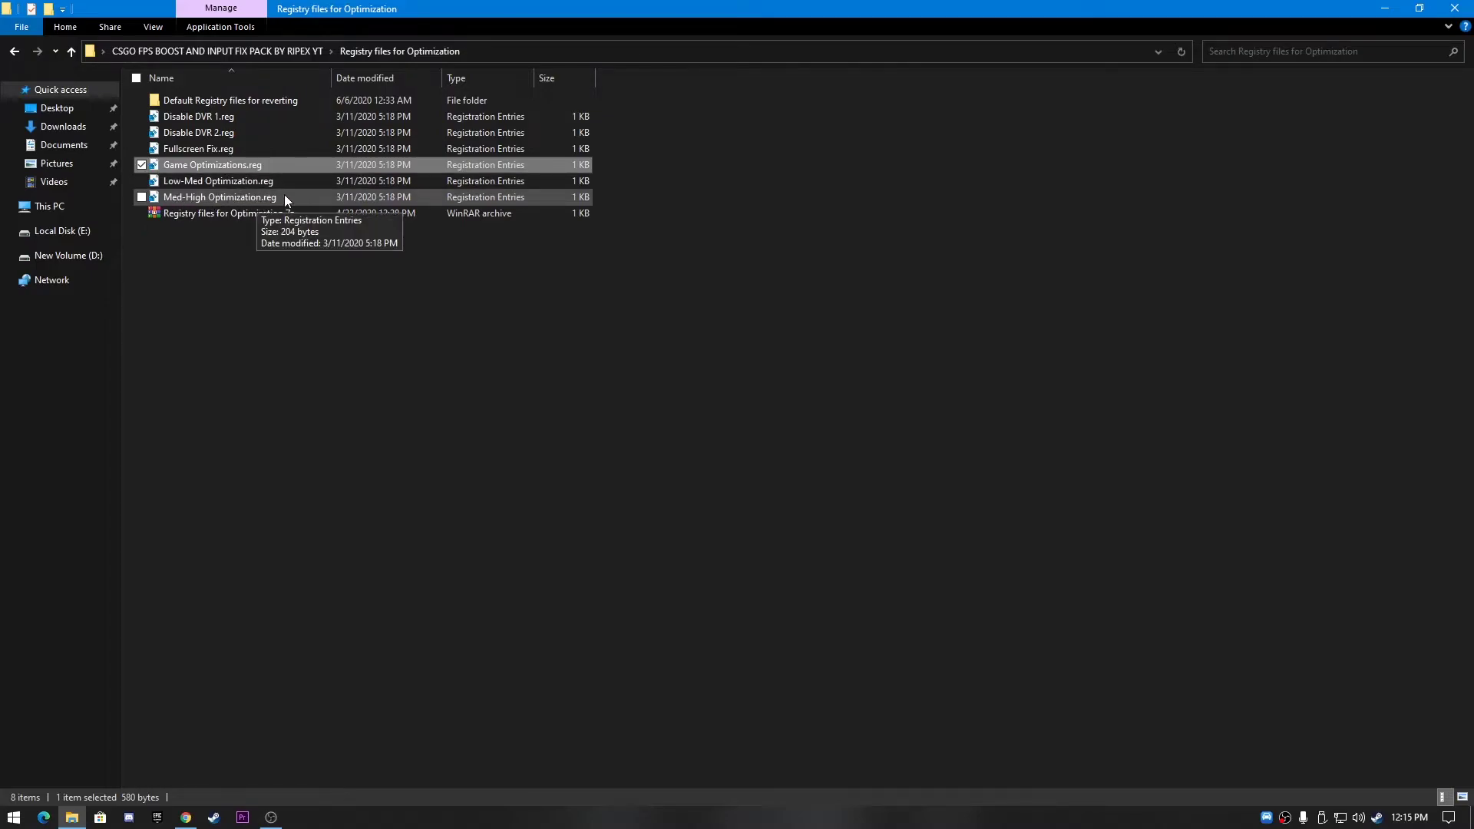
# Step: Merge Low-Med Optimization.reg into the registry
pyautogui.click(701, 195)
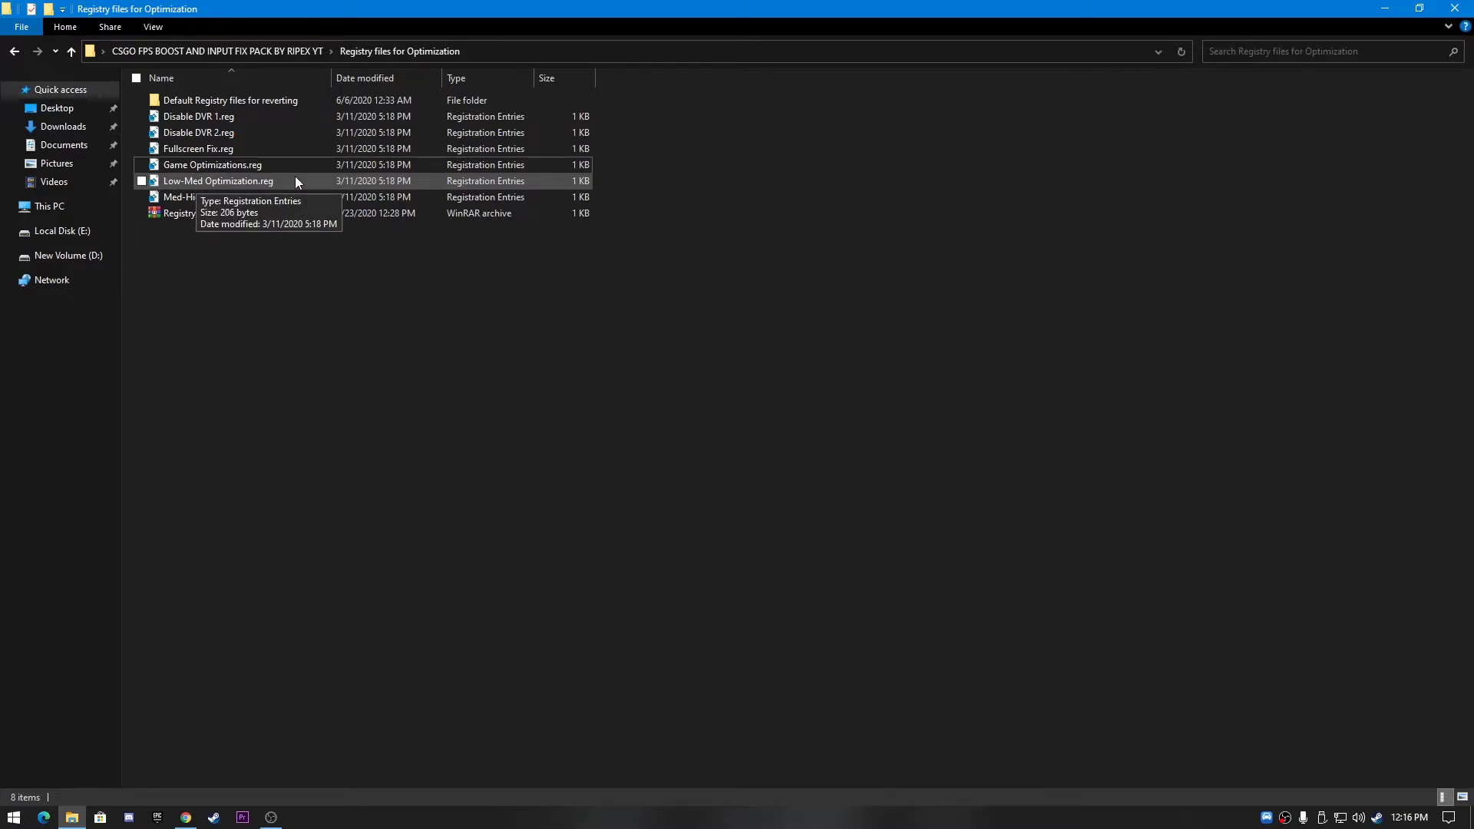
pyautogui.doubleClick(213, 181)
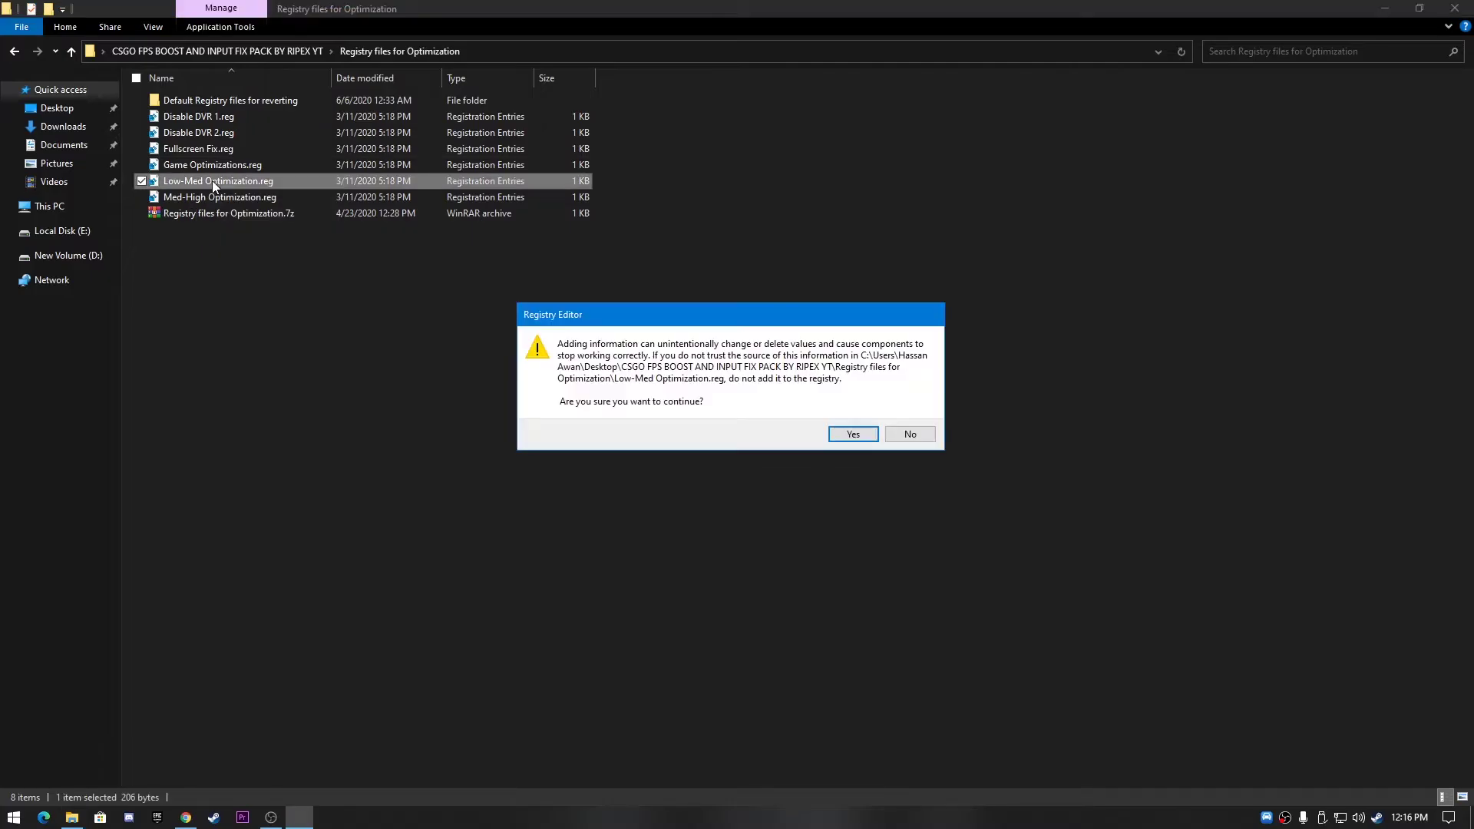
pyautogui.click(842, 433)
pyautogui.click(892, 415)
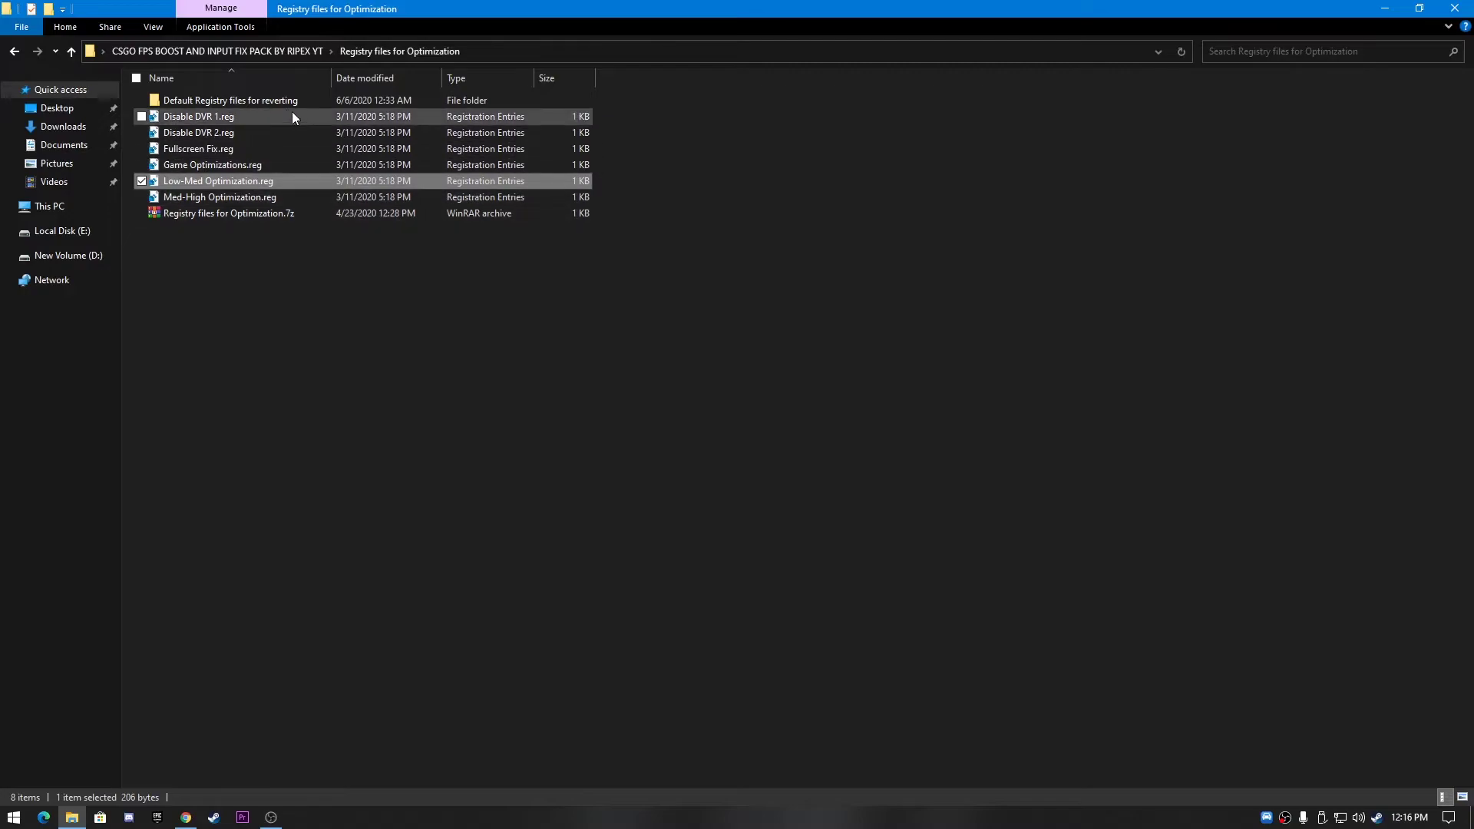
# Step: View the contents of the Default Registry files for reverting folder, and return to the pack's main folder
pyautogui.click(271, 106)
pyautogui.doubleClick(272, 105)
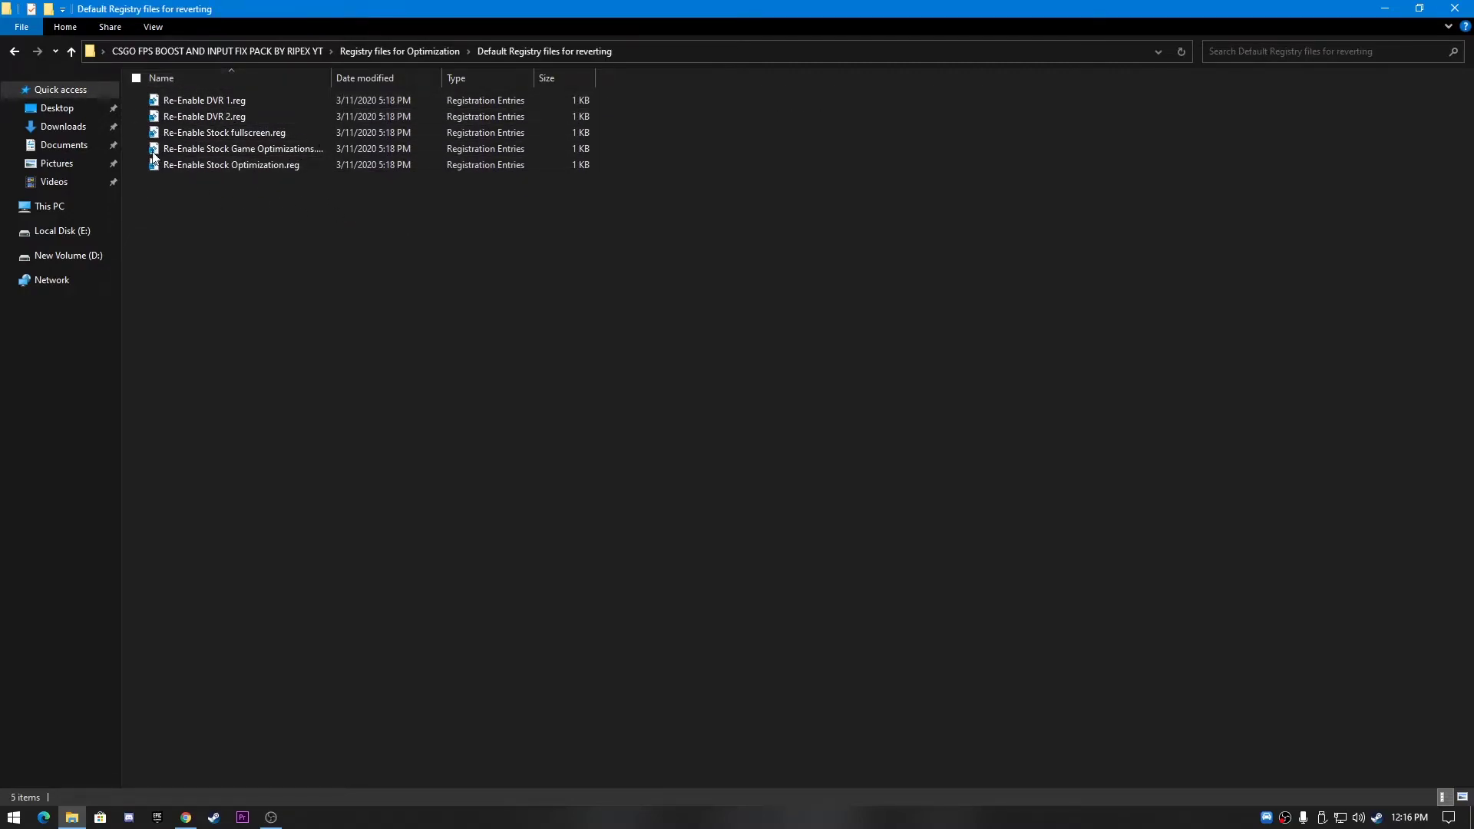
pyautogui.press('BackSpace')
pyautogui.press('BackSpace')
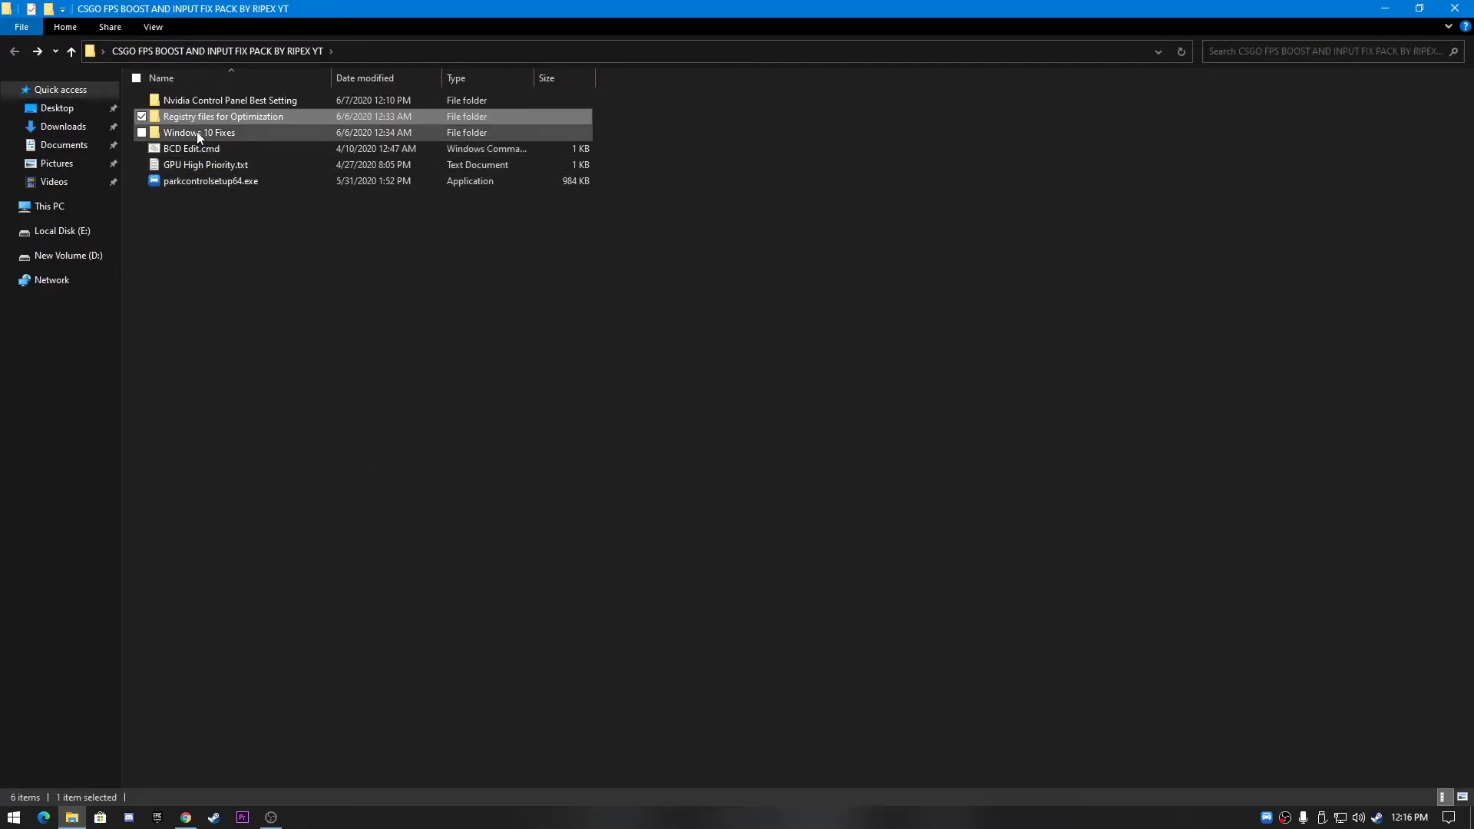
# Step: Merge the Windows_10+8.x MouseFix file for ItemsSize=100% and Scale=1-to-1 from the Windows 10 Fixes folder into the registry
pyautogui.doubleClick(236, 135)
pyautogui.click(237, 136)
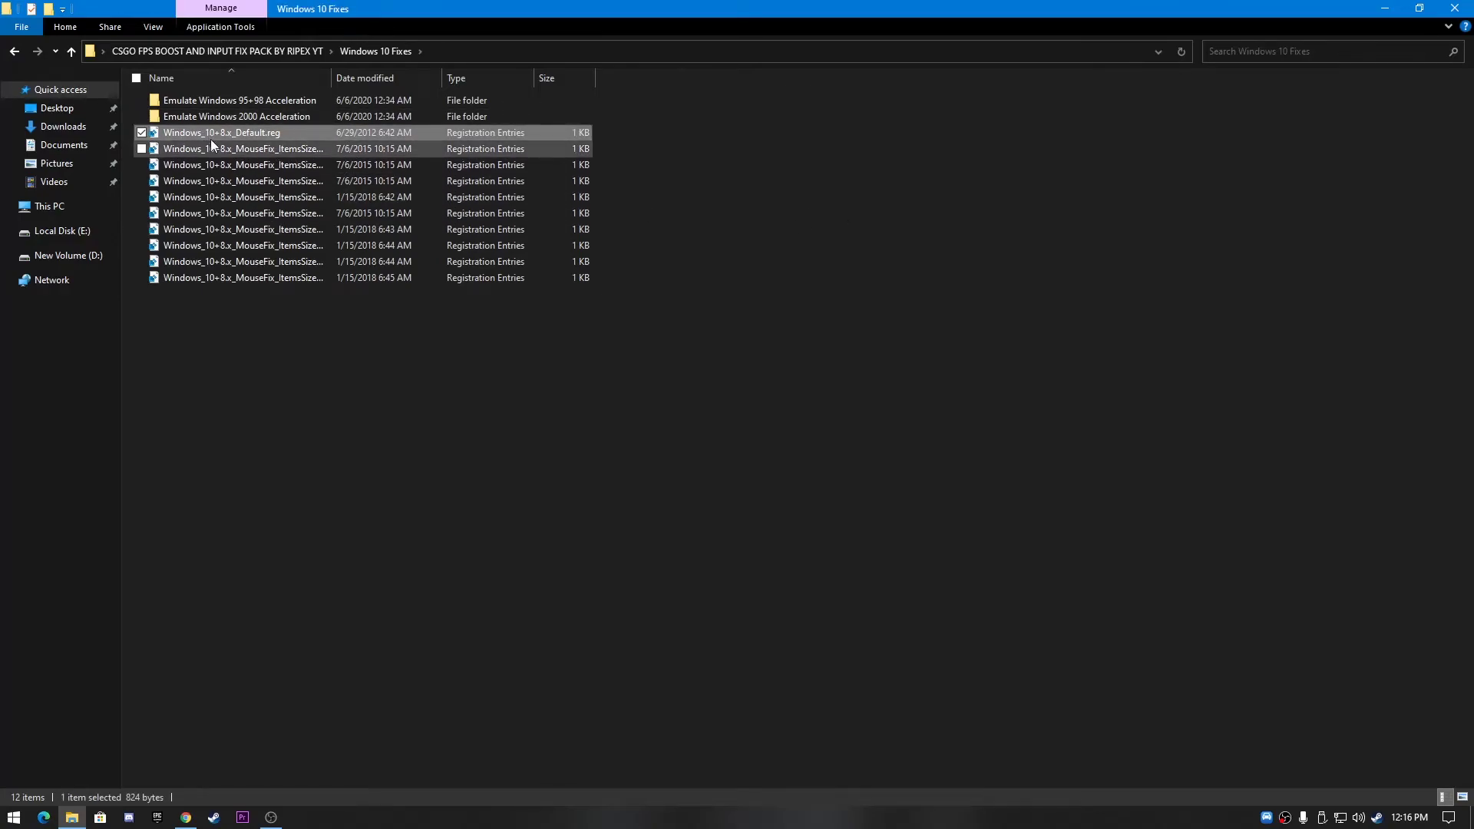
pyautogui.click(230, 145)
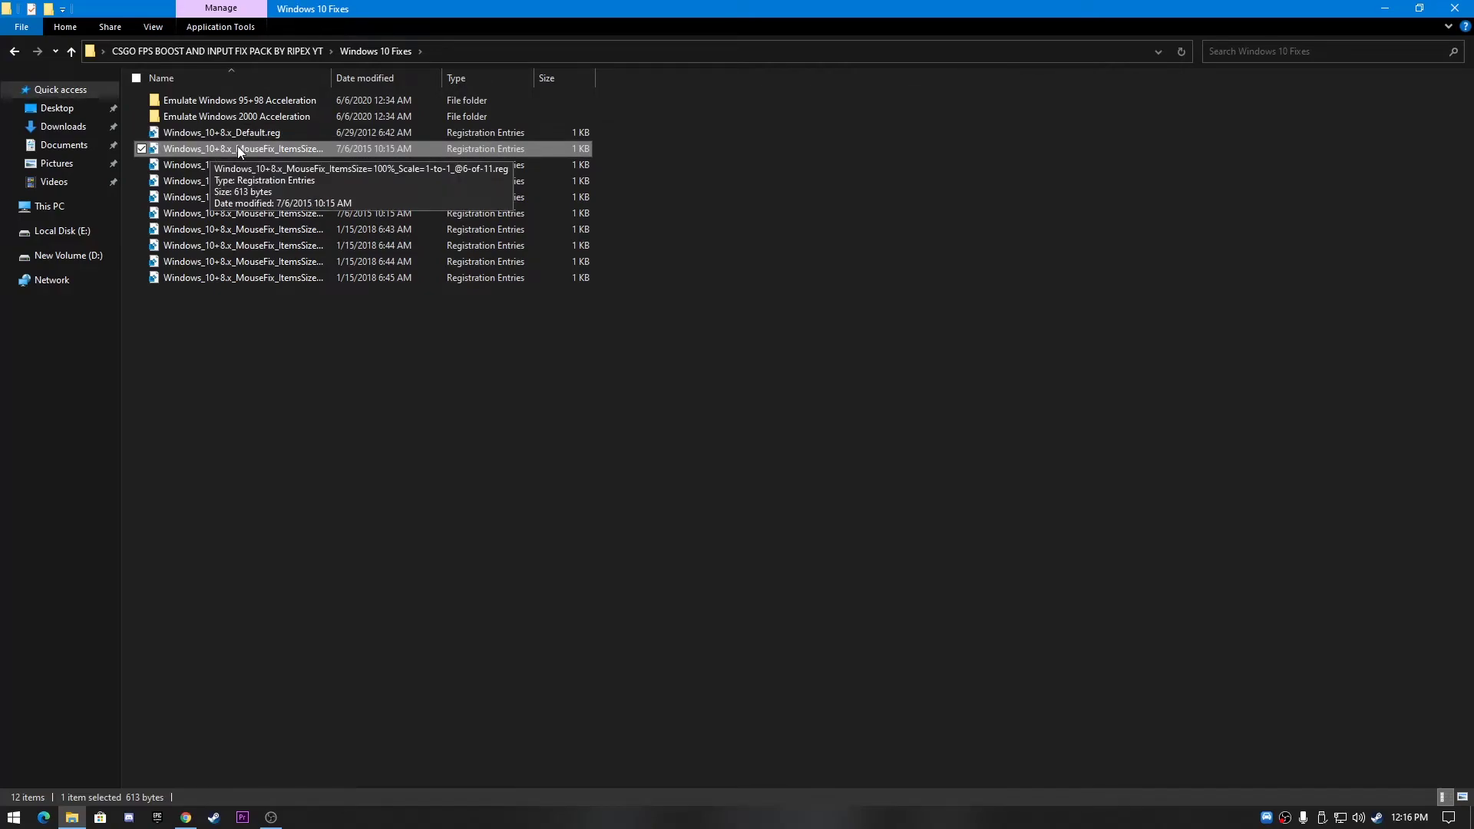
pyautogui.doubleClick(237, 147)
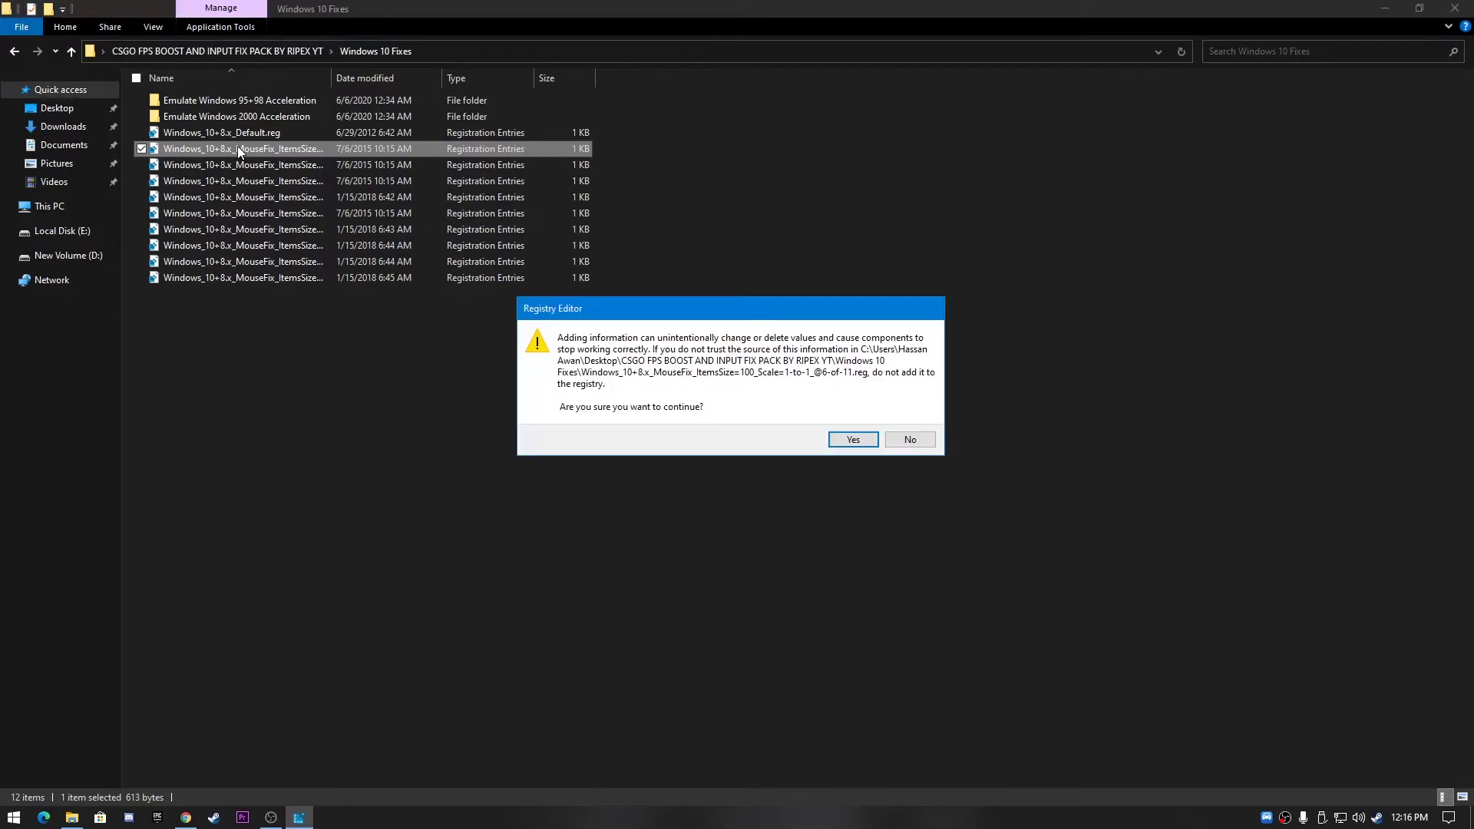
pyautogui.click(844, 443)
pyautogui.click(887, 427)
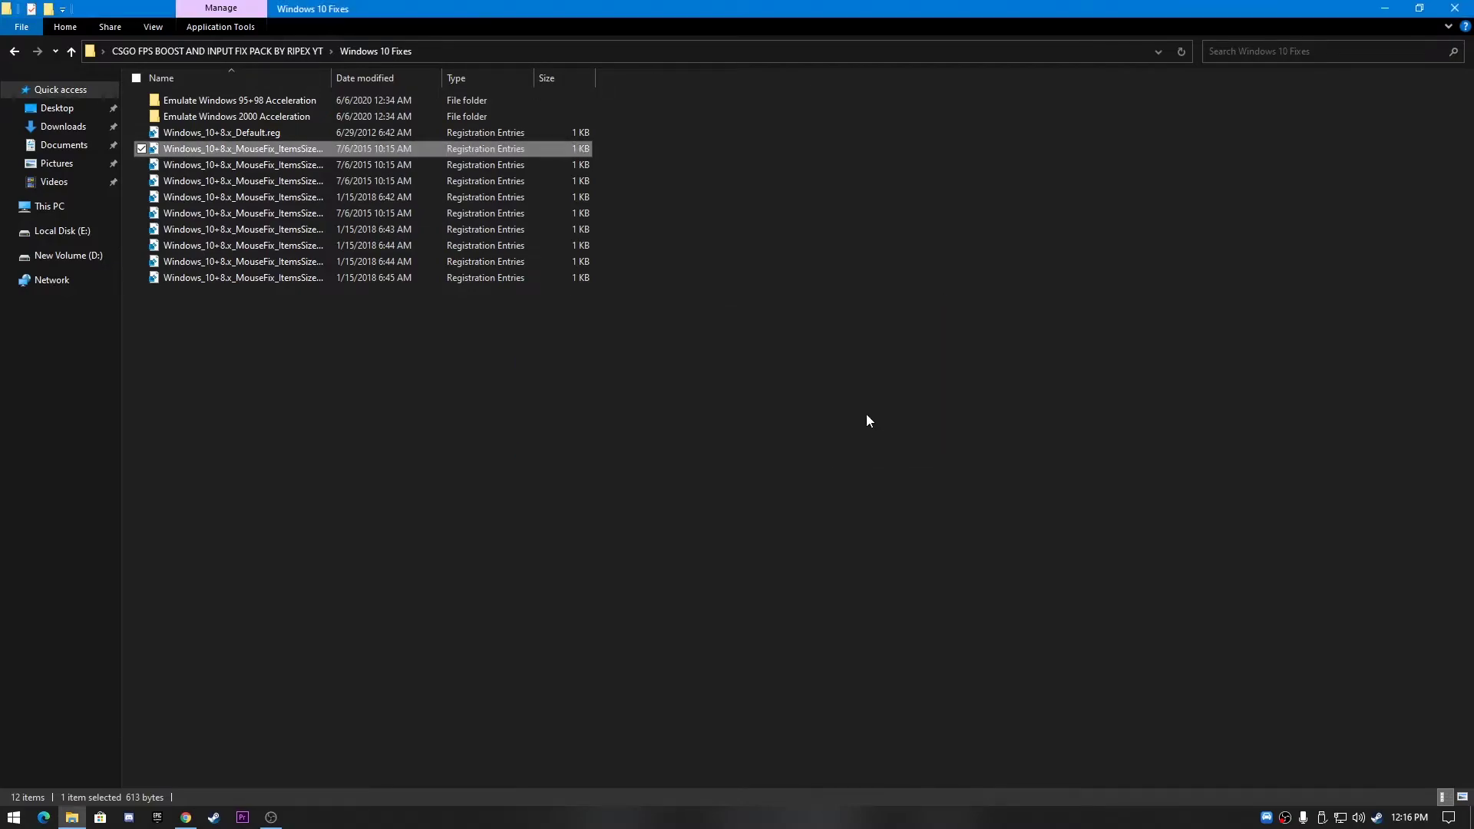
# Step: Run BCD Edit.cmd from the pack's main folder as administrator, review its output and dismiss the console
pyautogui.press('BackSpace')
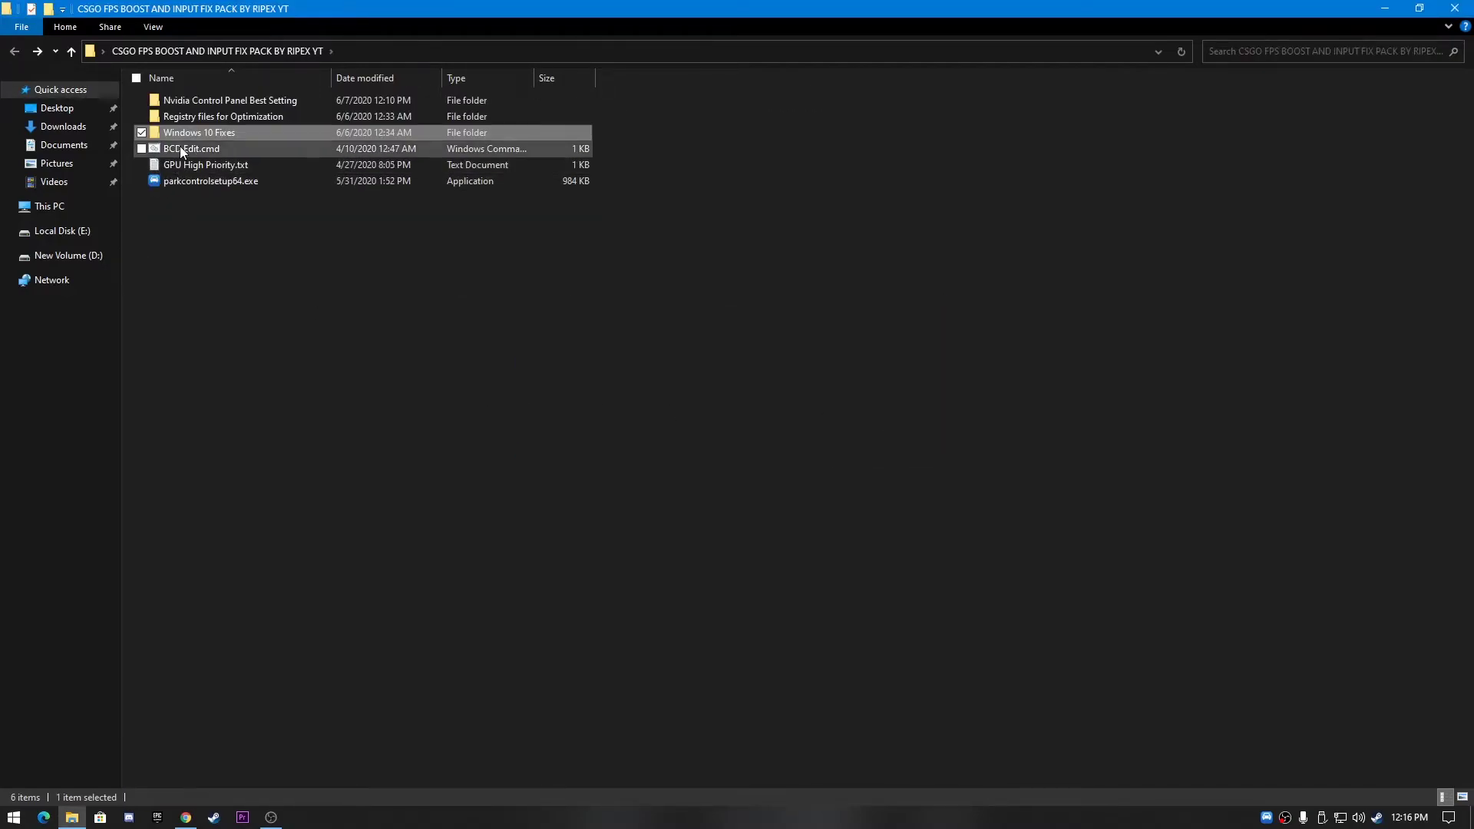
pyautogui.rightClick(206, 151)
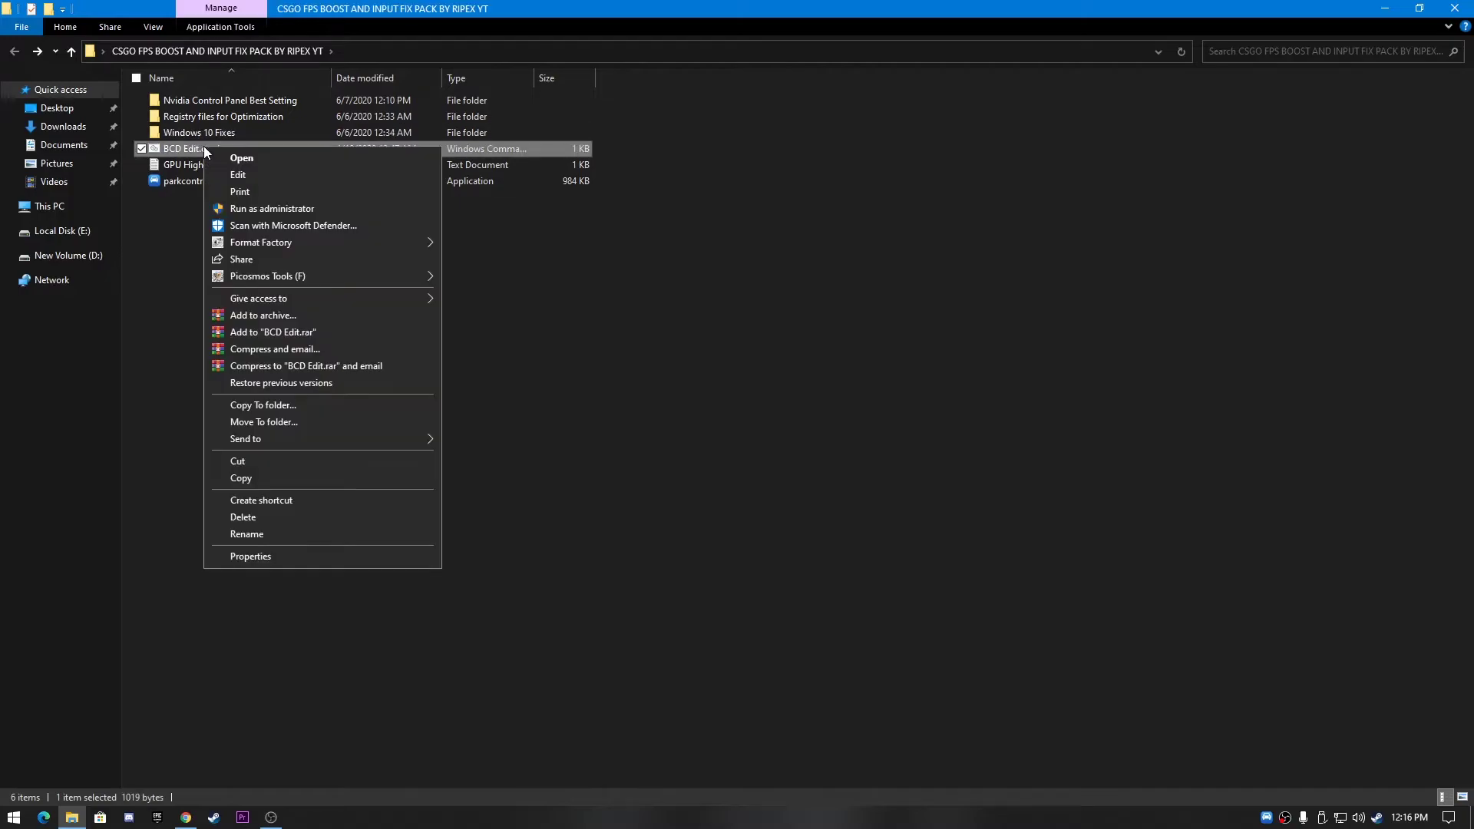
pyautogui.click(255, 208)
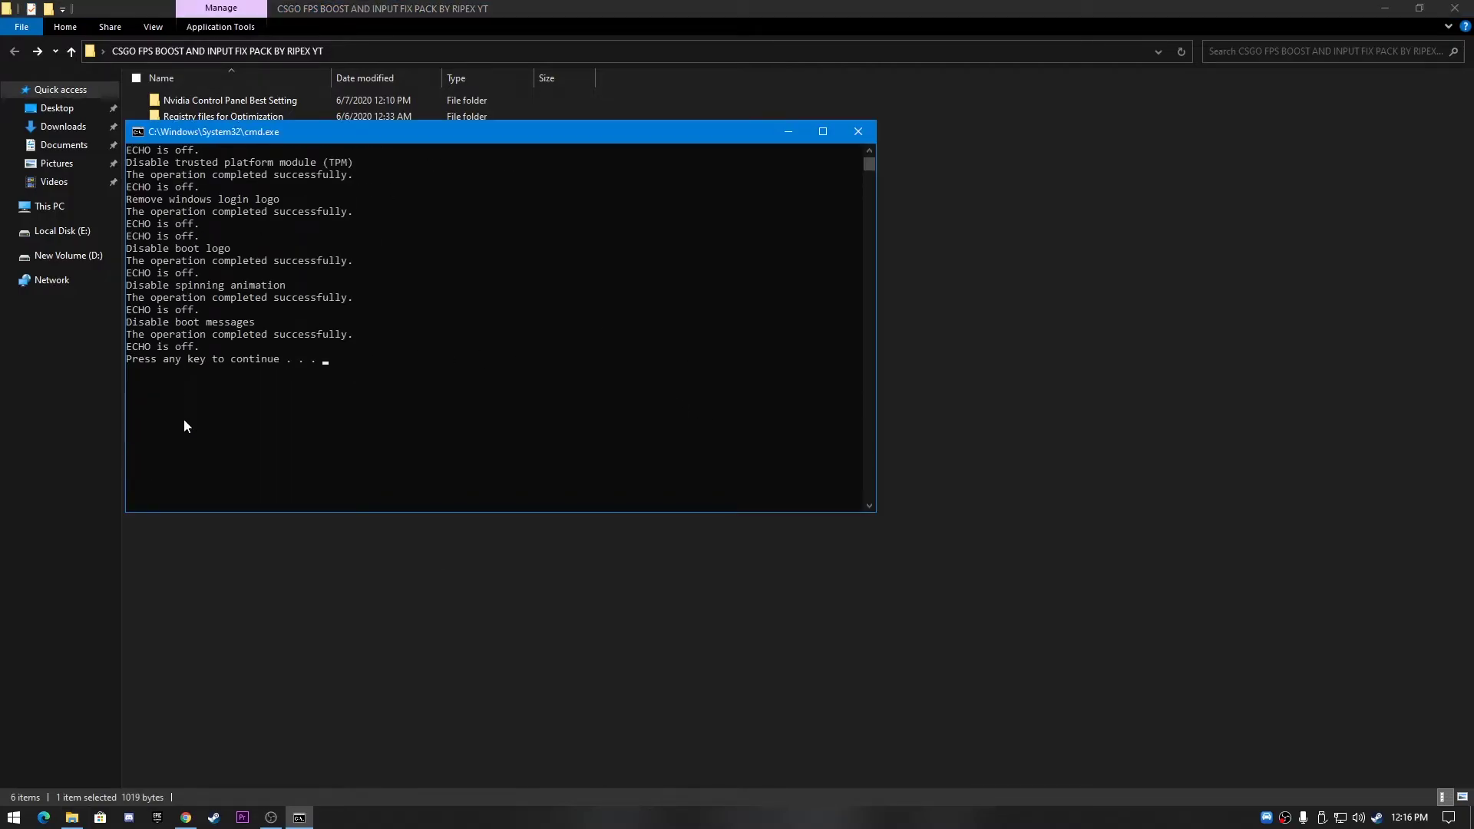
pyautogui.scroll(4, 247, 332)
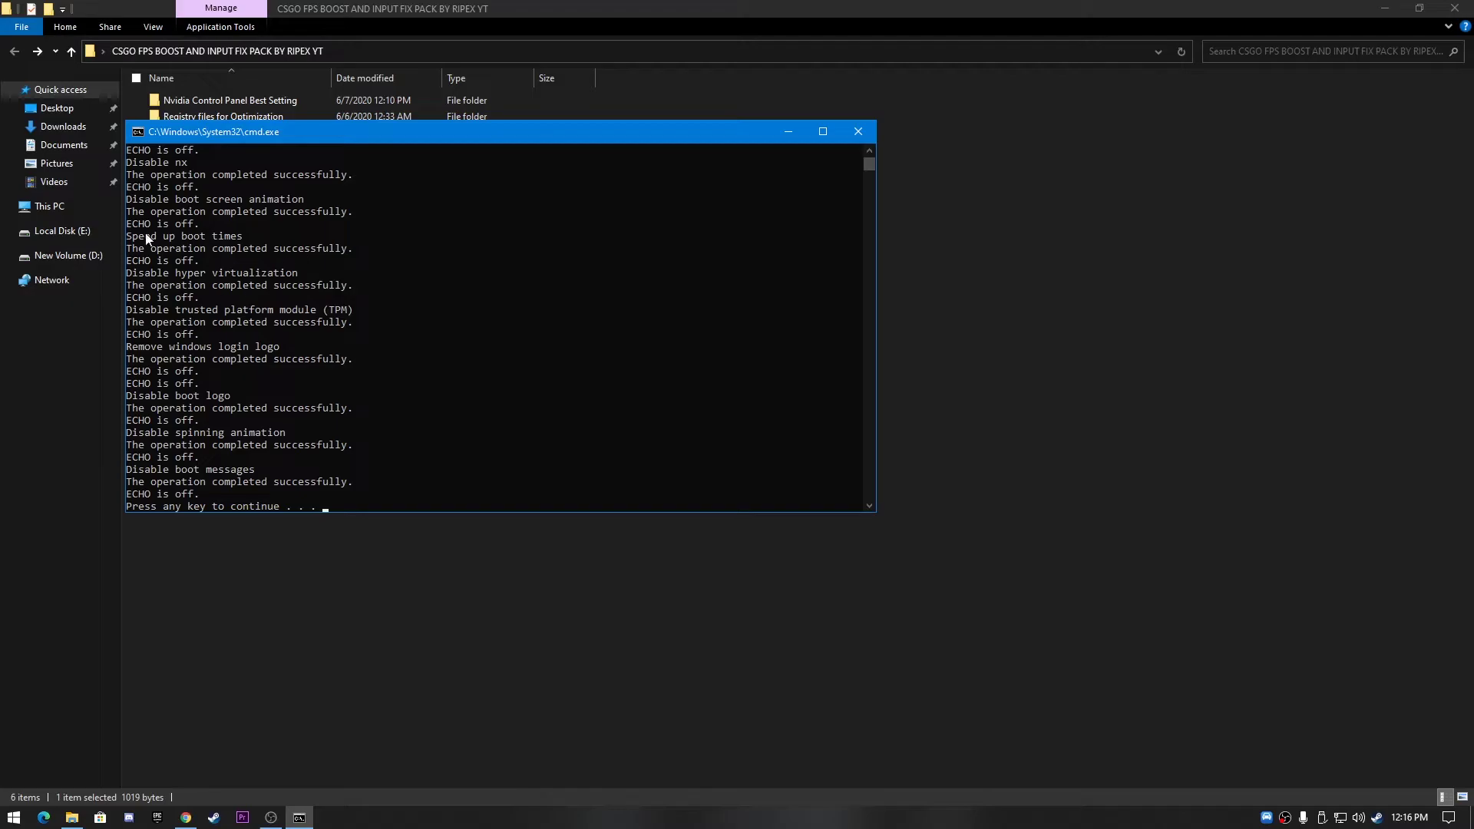
pyautogui.press('Return')
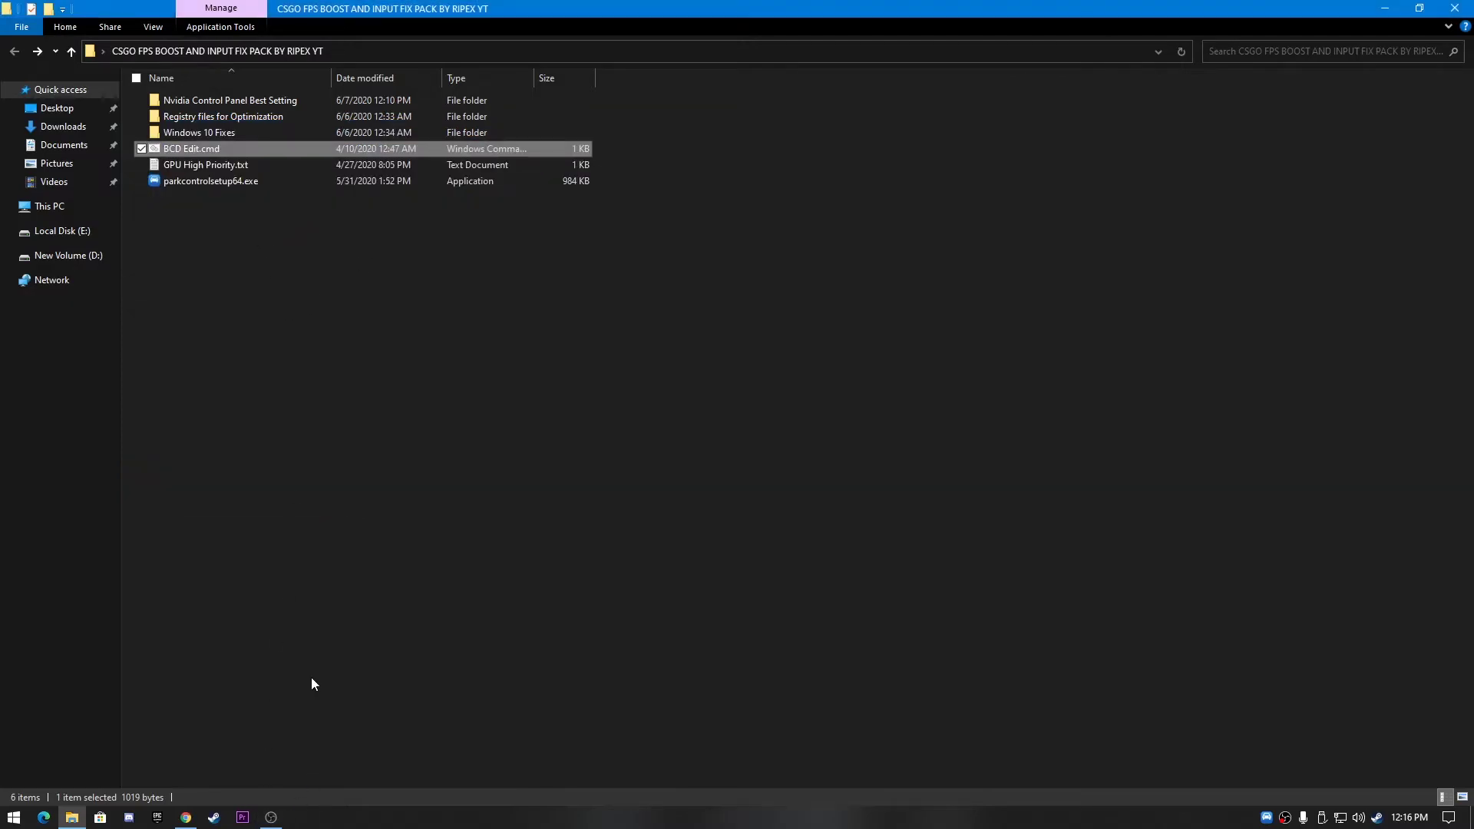
# Step: Copy the whole registry path from GPU High Priority.txt and close the file
pyautogui.doubleClick(179, 165)
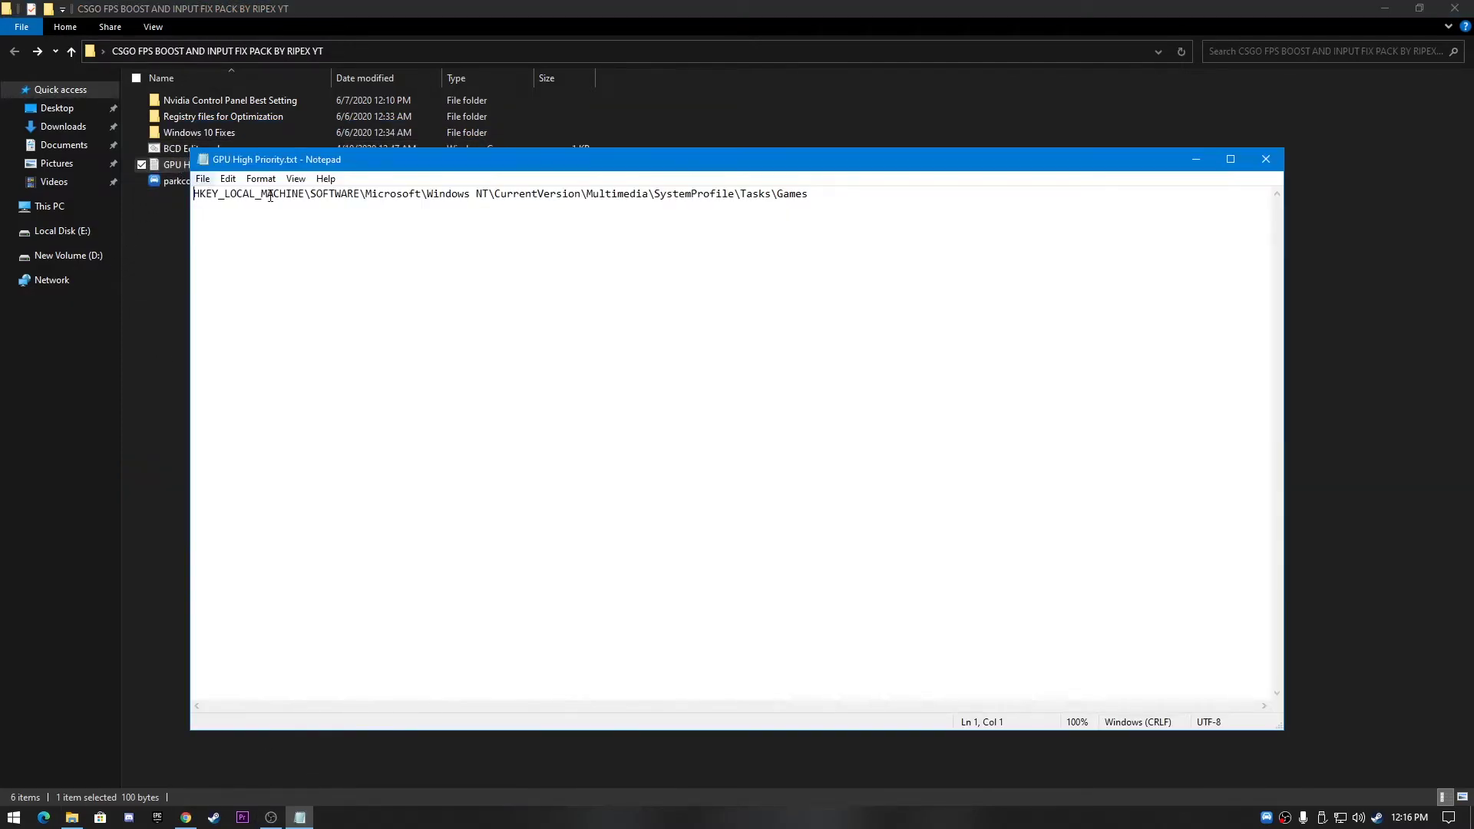
pyautogui.moveTo(253, 159); pyautogui.dragTo(399, 160)
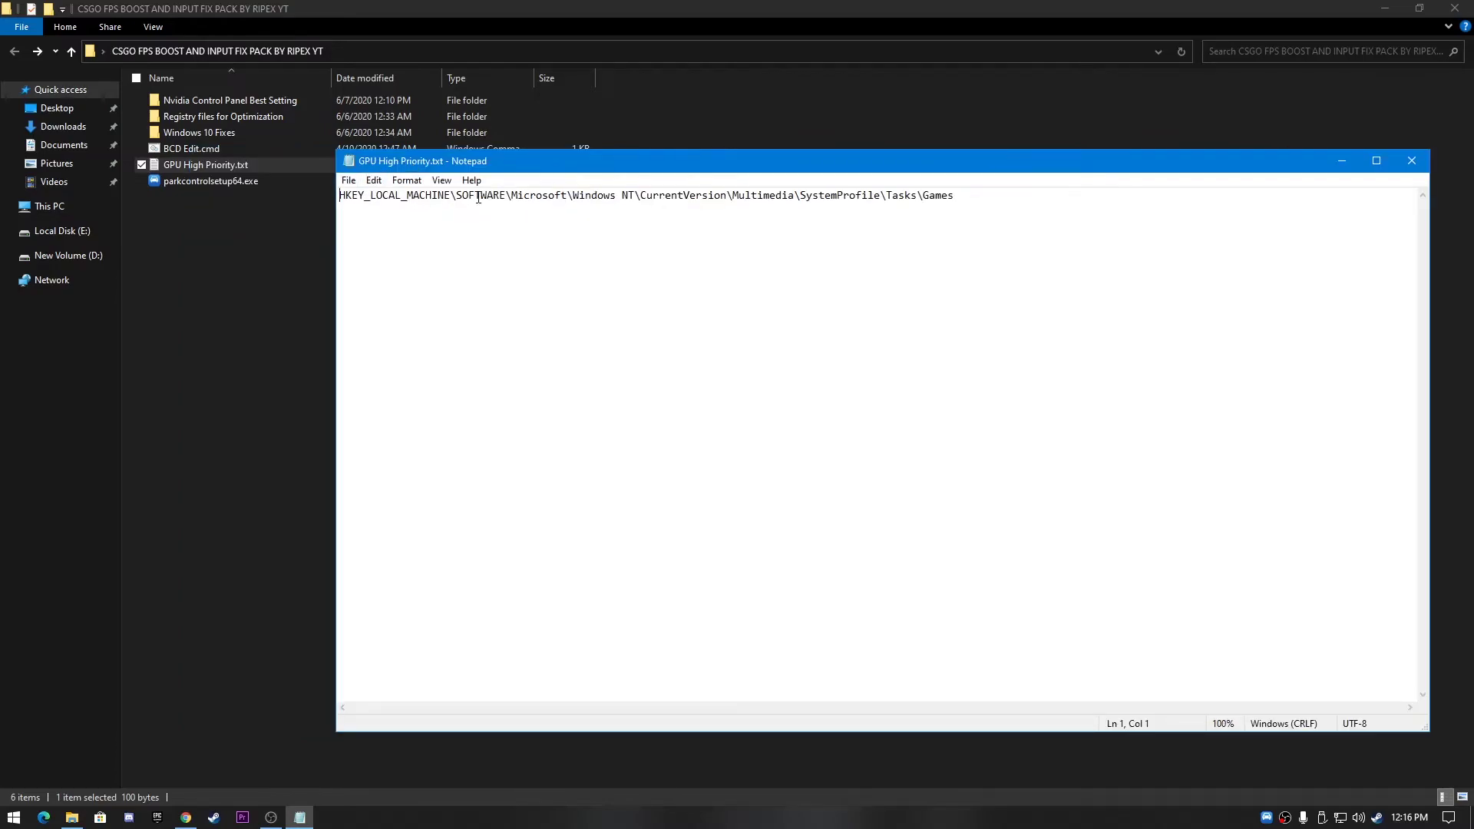
pyautogui.hotkey('ctrl', 'a')
pyautogui.rightClick(717, 197)
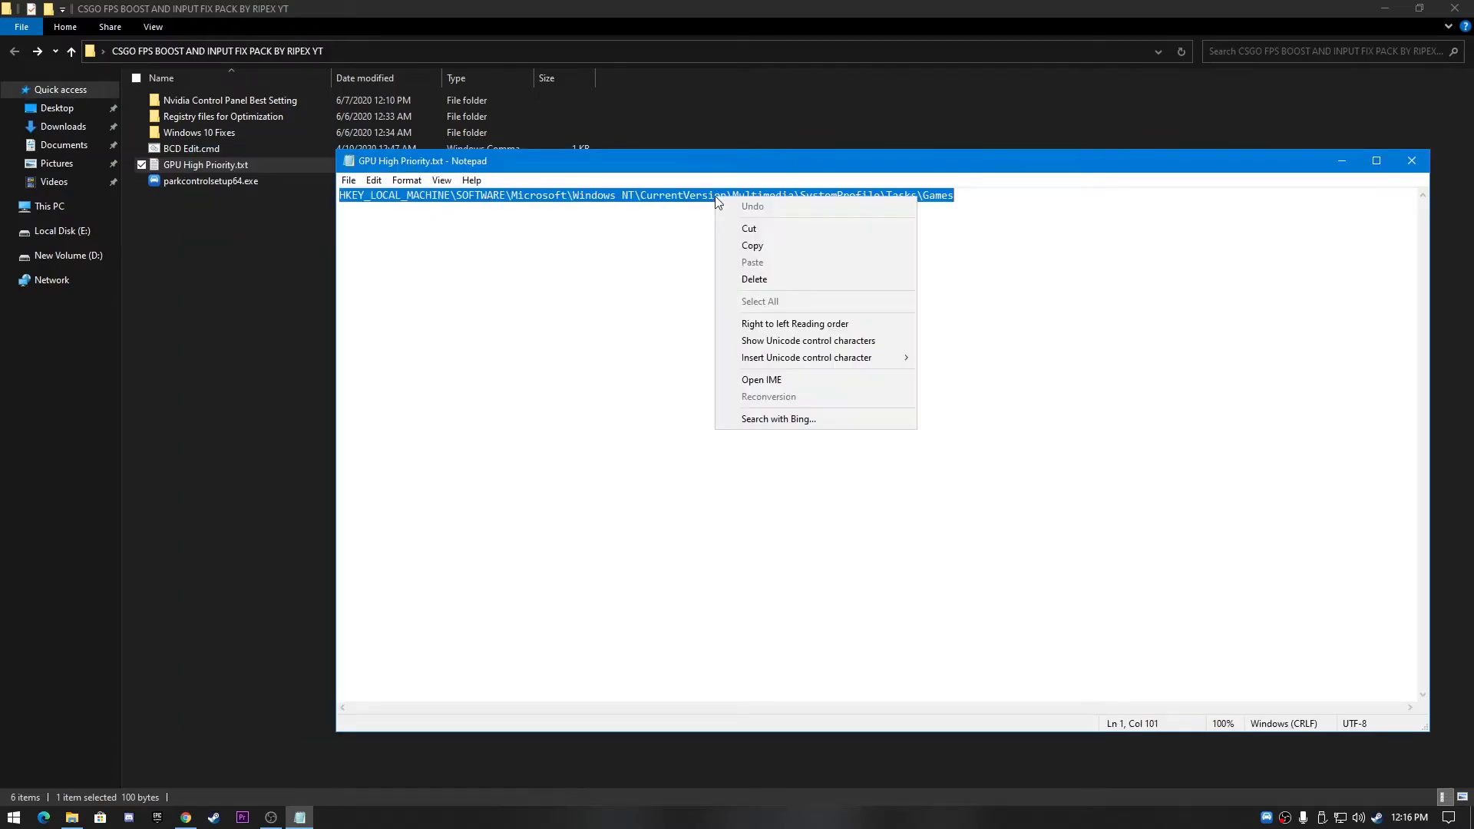
pyautogui.click(810, 240)
pyautogui.click(1412, 160)
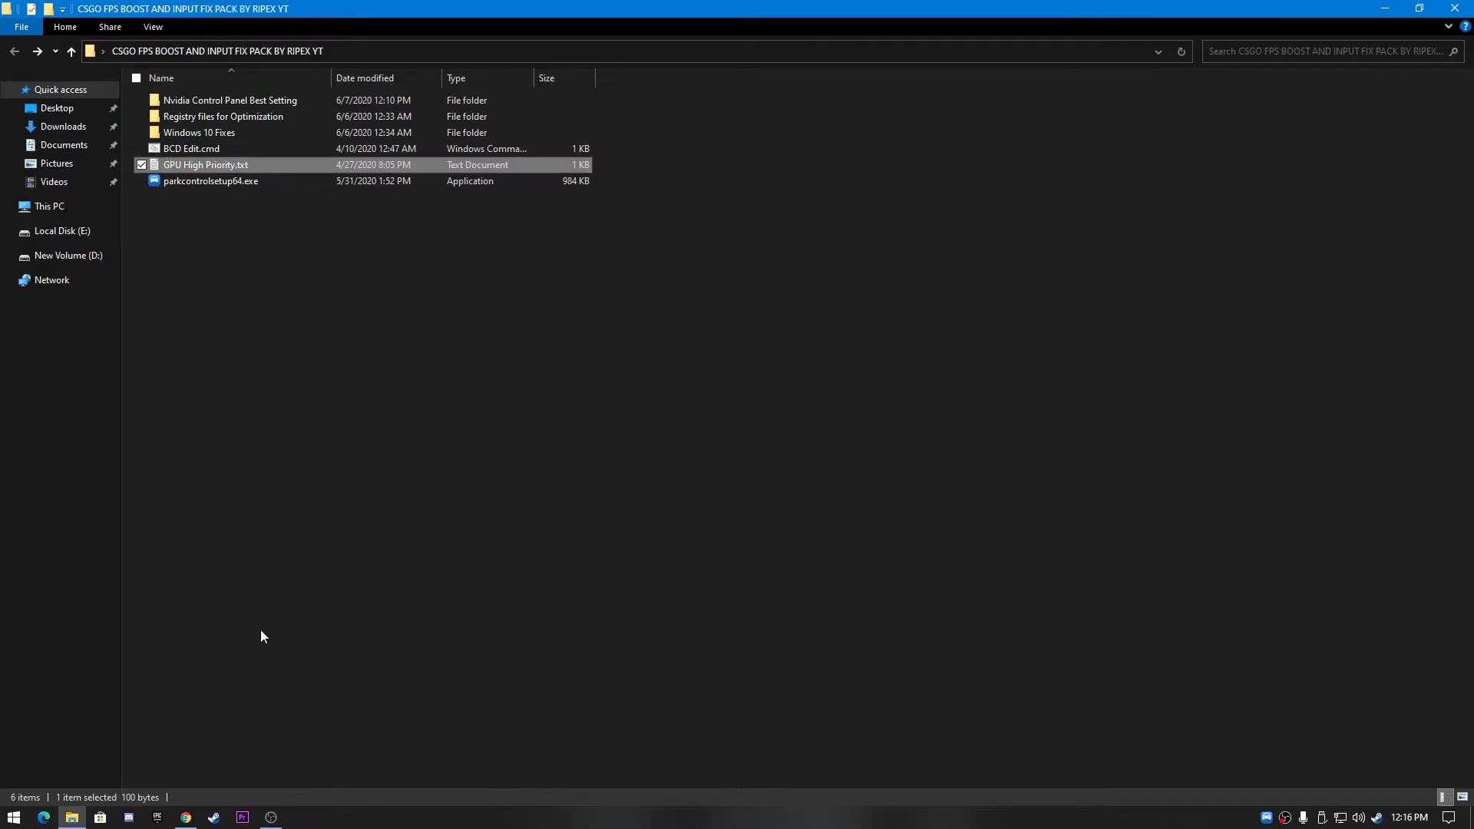
# Step: Search for Registry Editor and run it as administrator
pyautogui.click(14, 817)
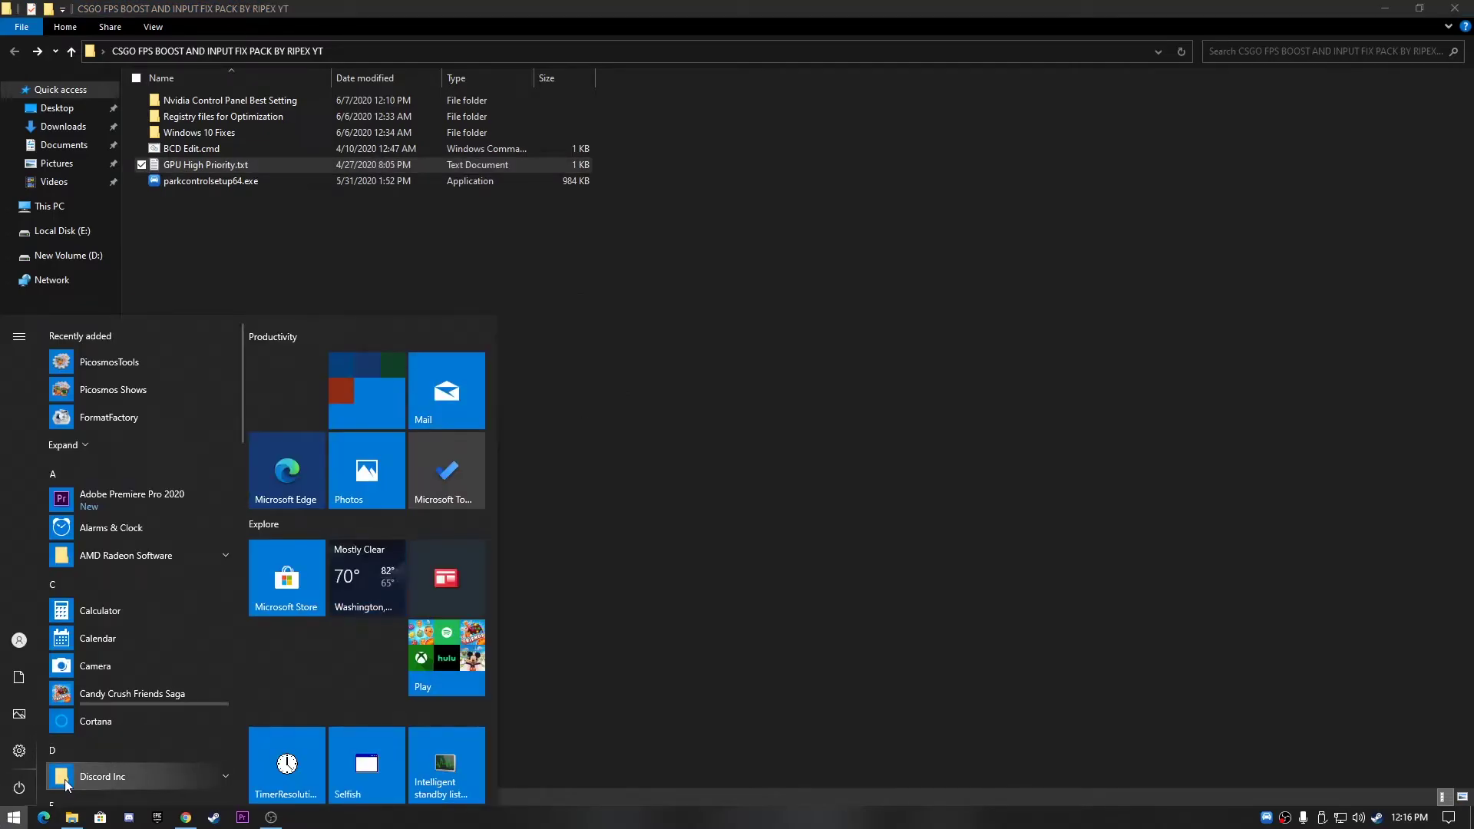
pyautogui.write('re')
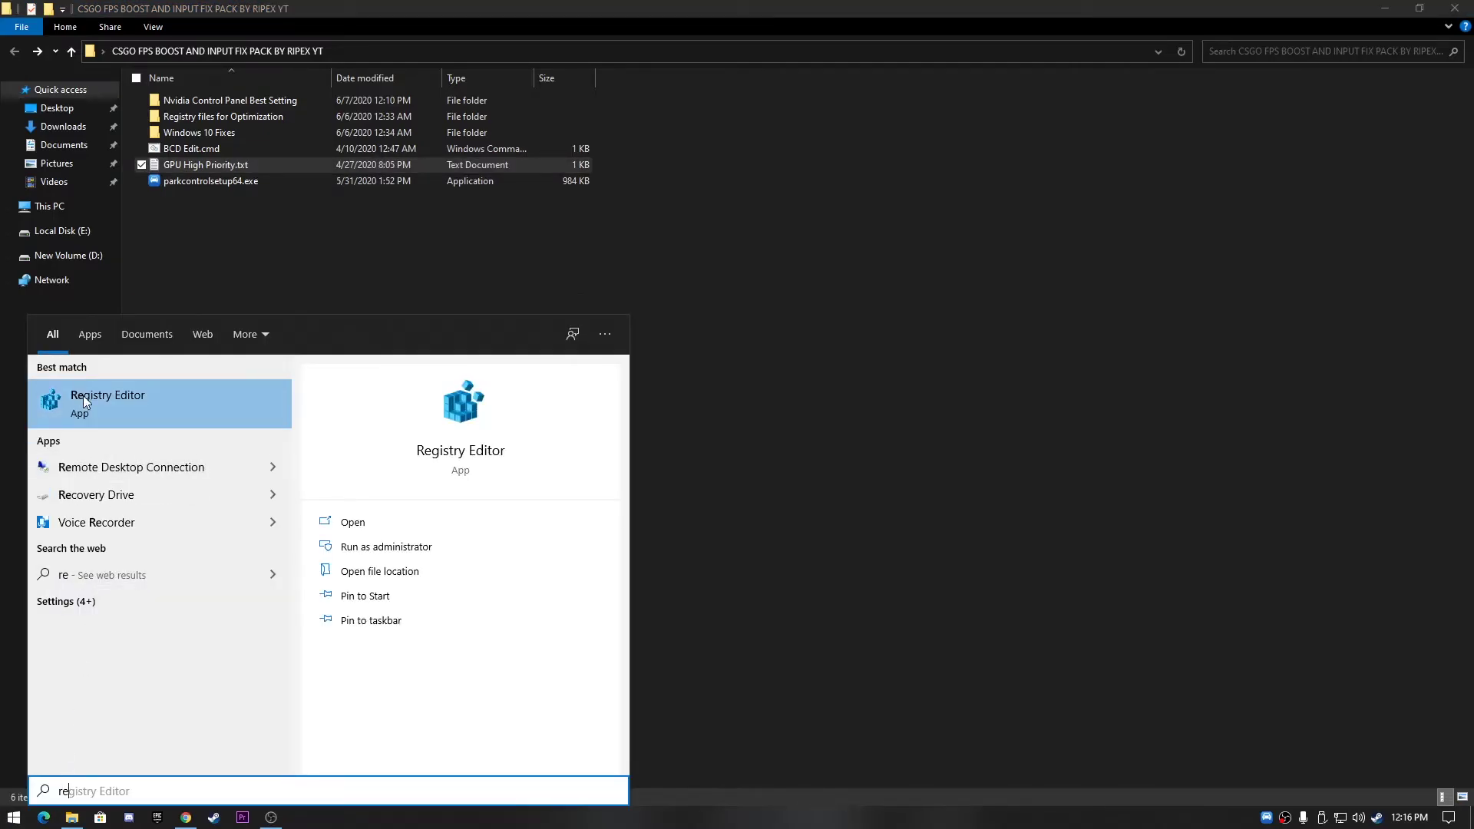
pyautogui.rightClick(153, 394)
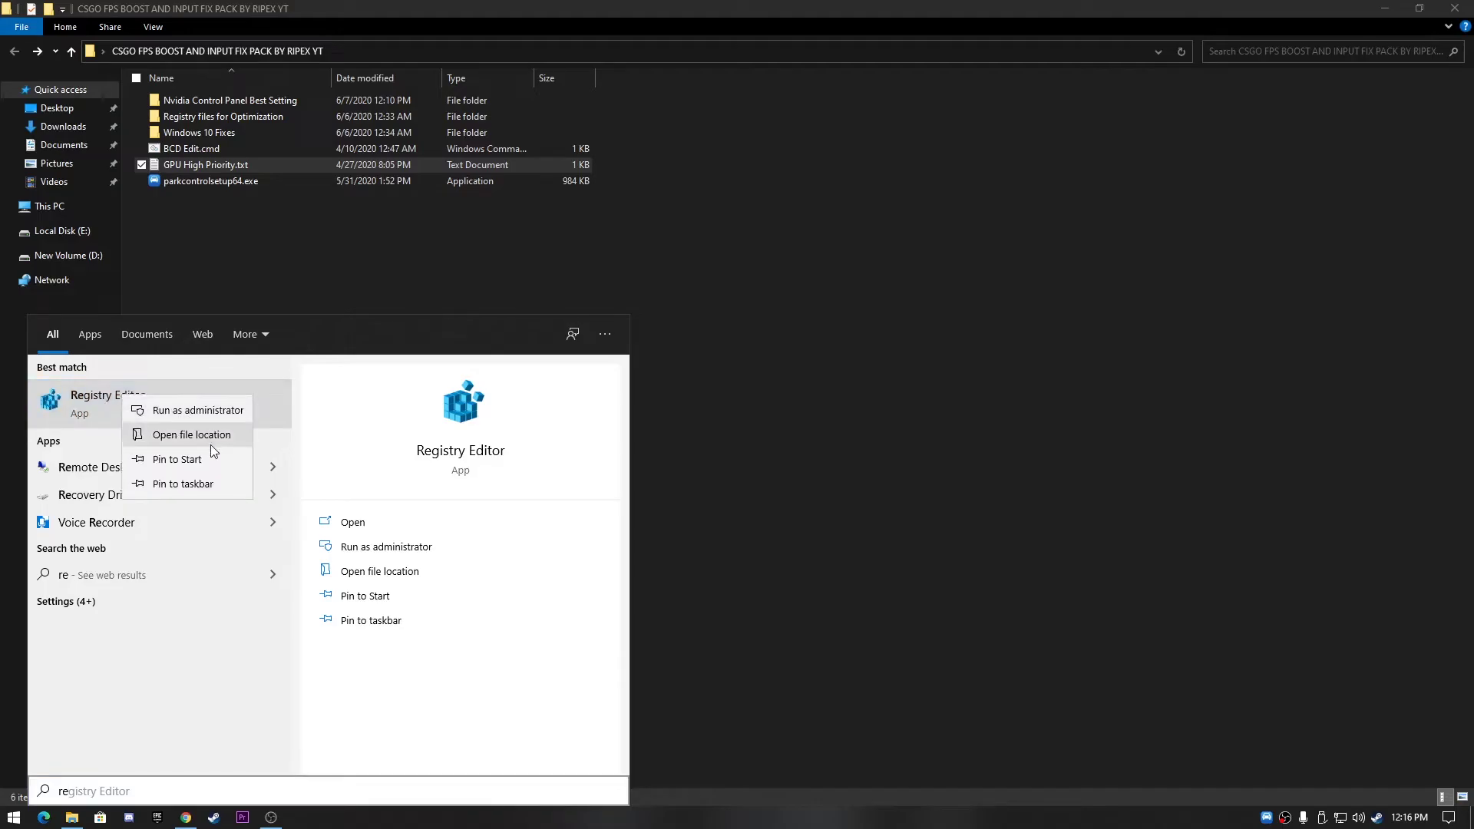
pyautogui.click(209, 411)
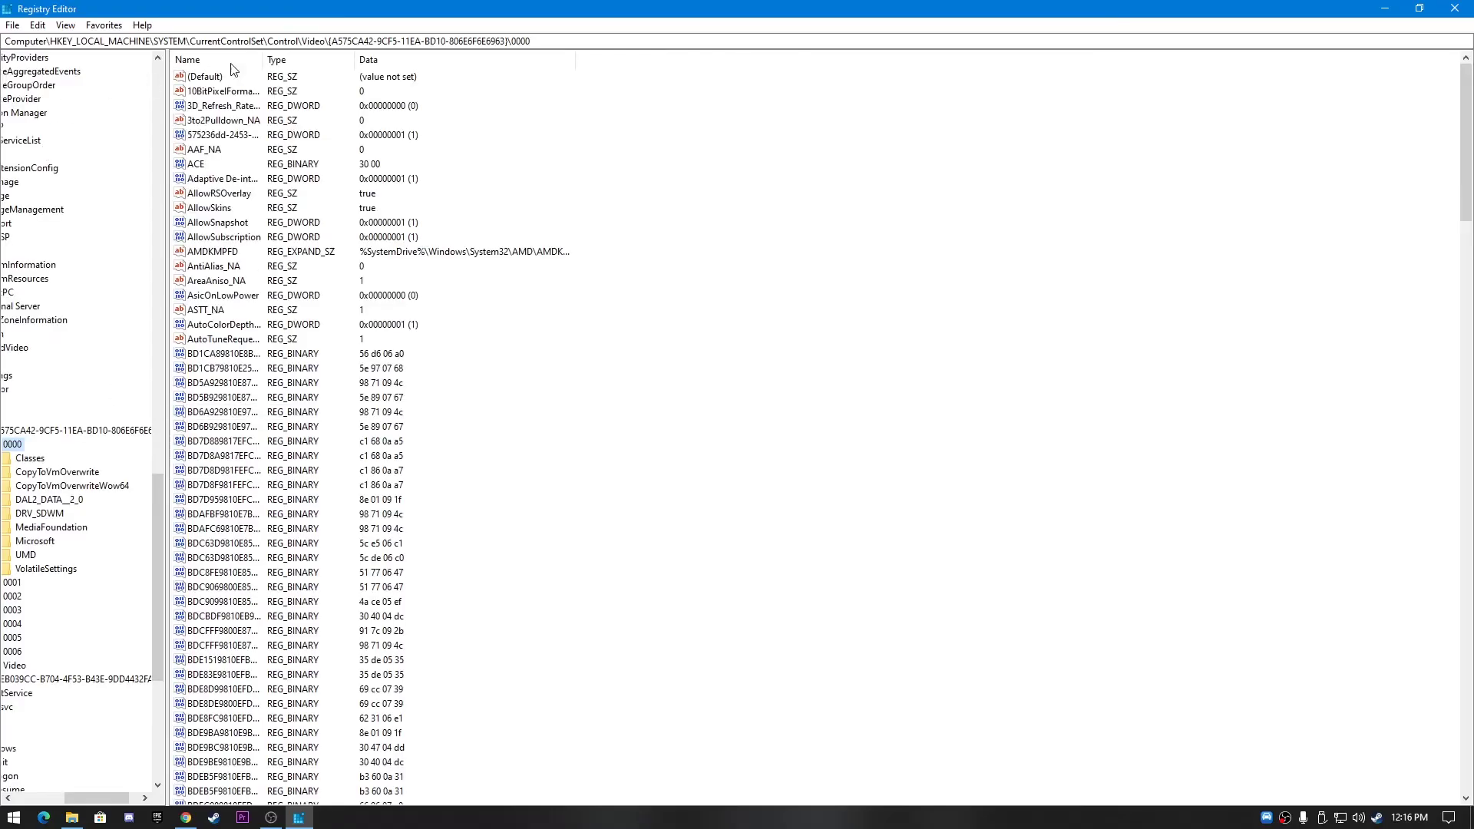
# Step: Go to the copied registry path HKEY_LOCAL_MACHINE\SOFTWARE\Microsoft\Windows NT\CurrentVersion\Multimedia\SystemProfile\Tasks\Games
pyautogui.click(303, 41)
pyautogui.hotkey('ctrl', 'a')
pyautogui.press('BackSpace')
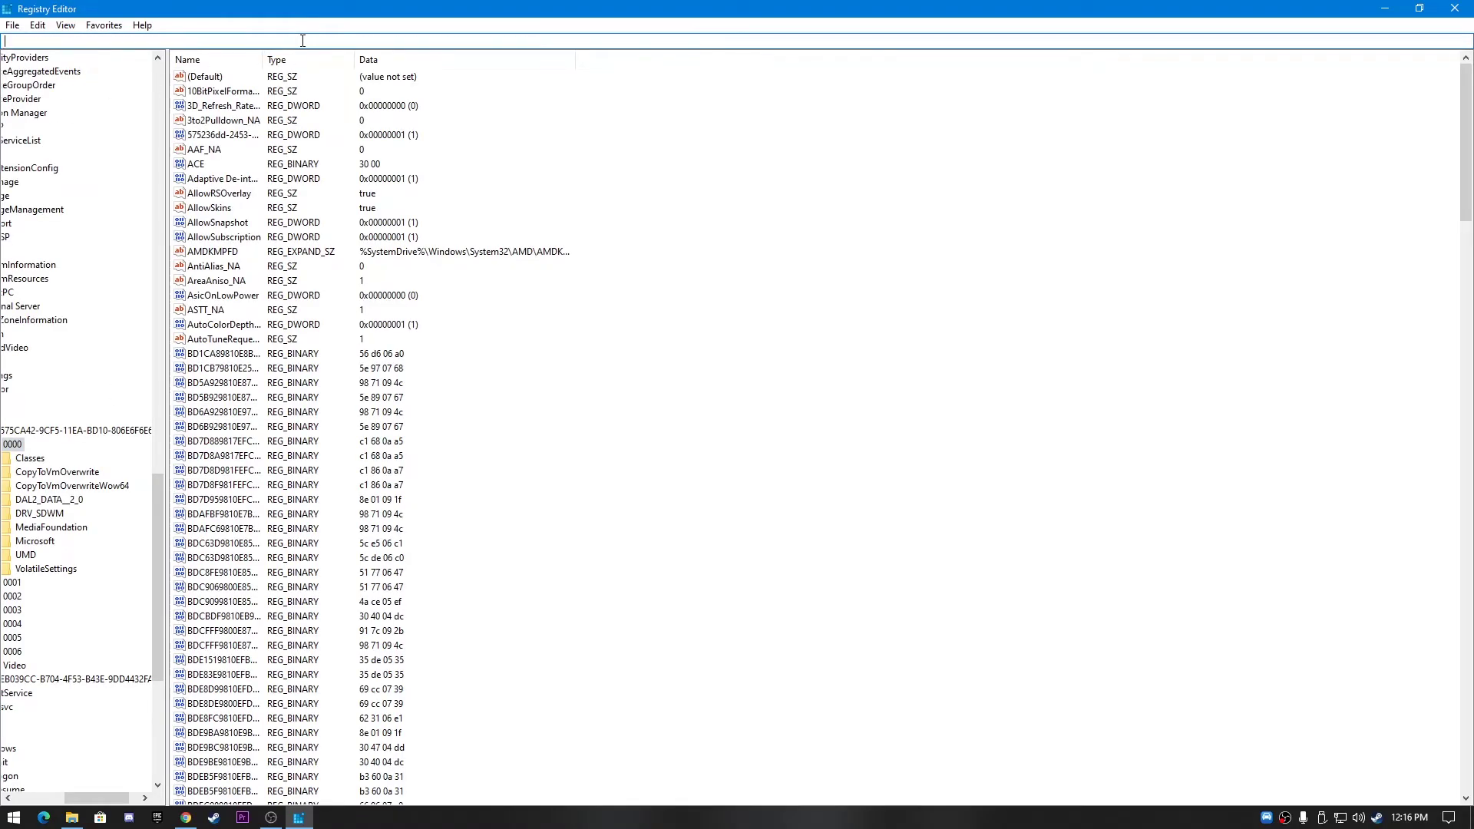
pyautogui.hotkey('ctrl', 'v')
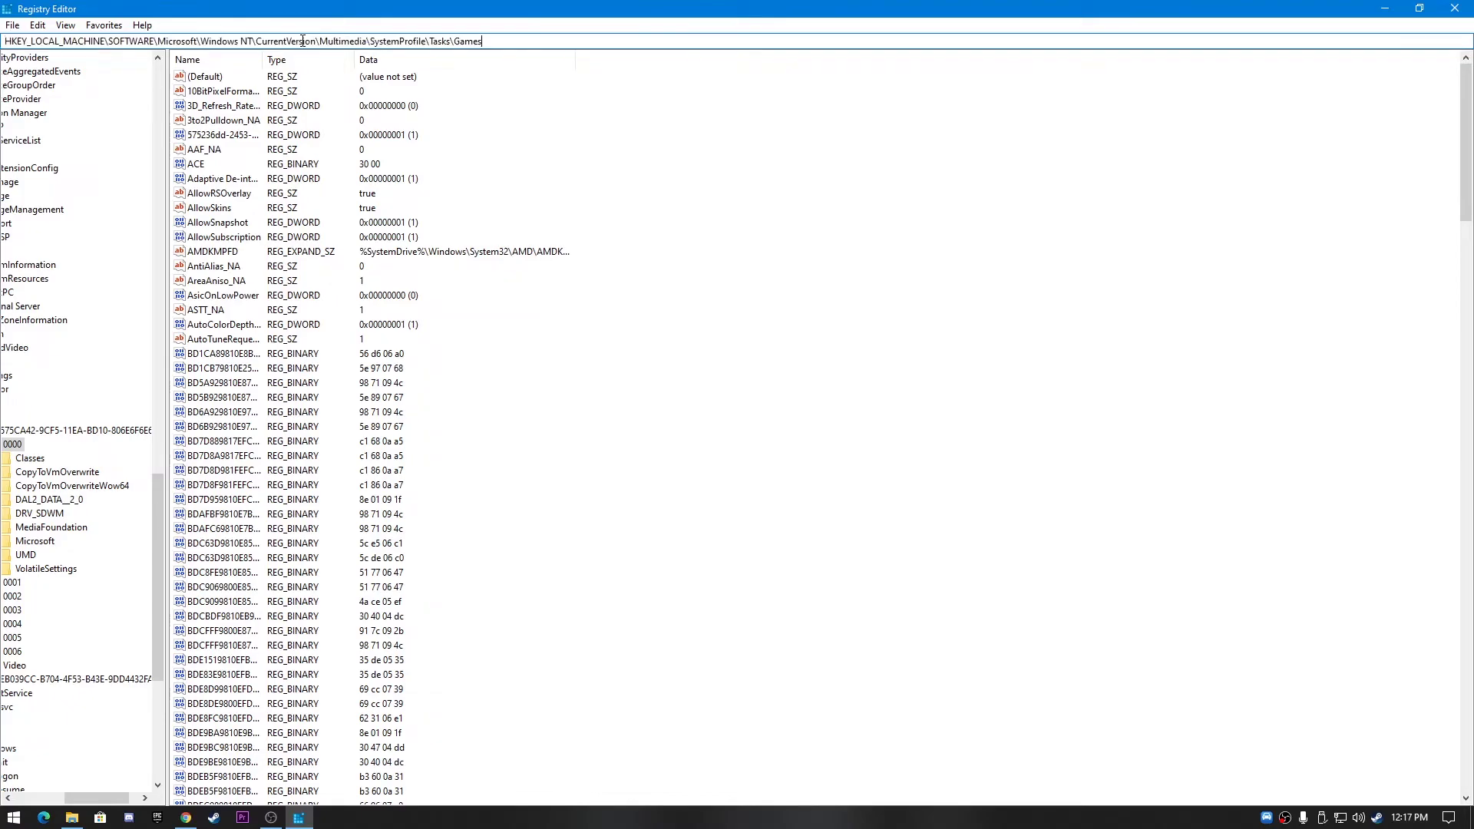
pyautogui.press('Return')
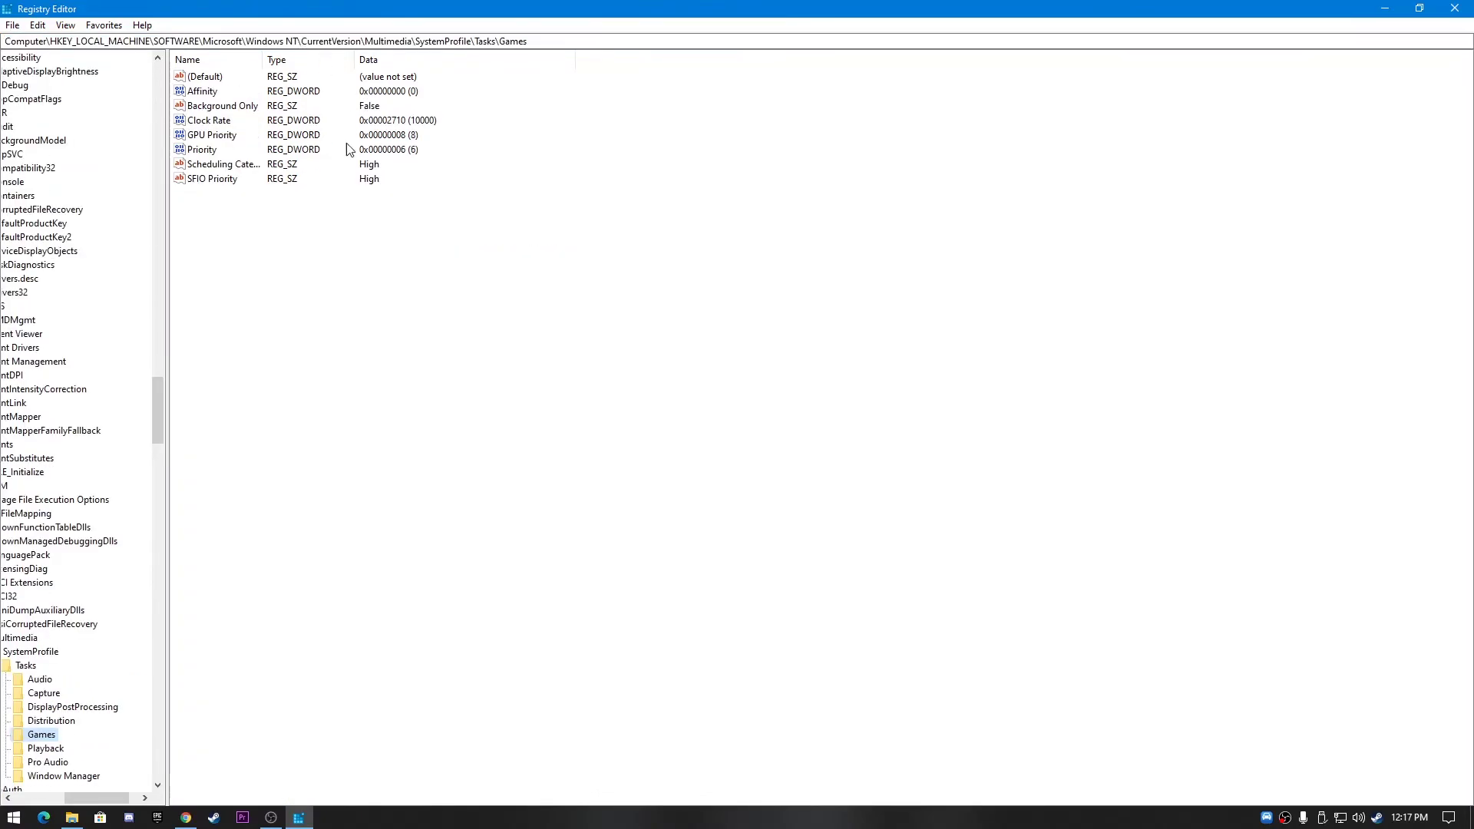
# Step: Open the Games key's GPU Priority and Priority values and confirm them as hexadecimal 8 and 6
pyautogui.doubleClick(204, 138)
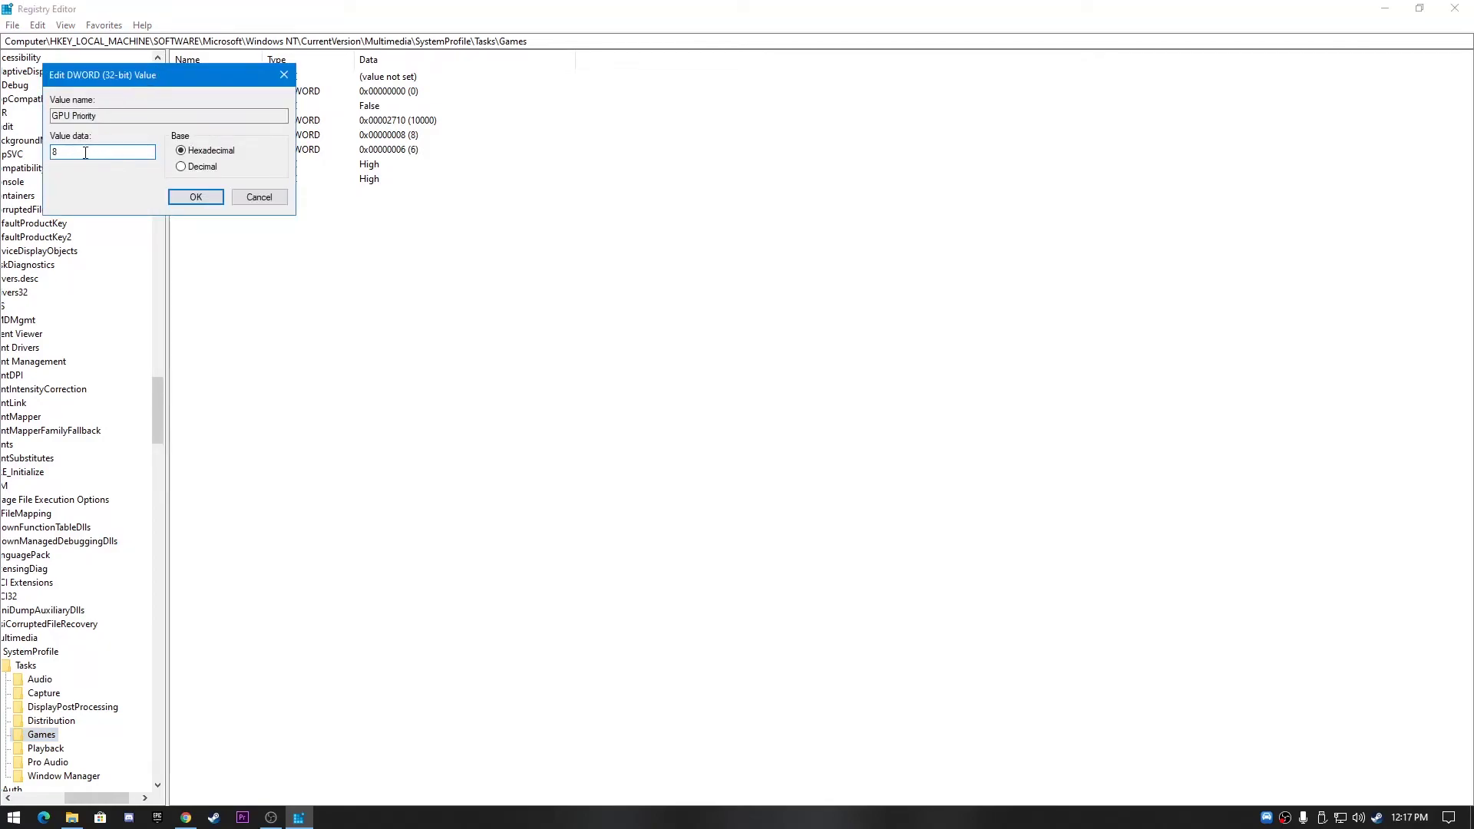
pyautogui.click(195, 197)
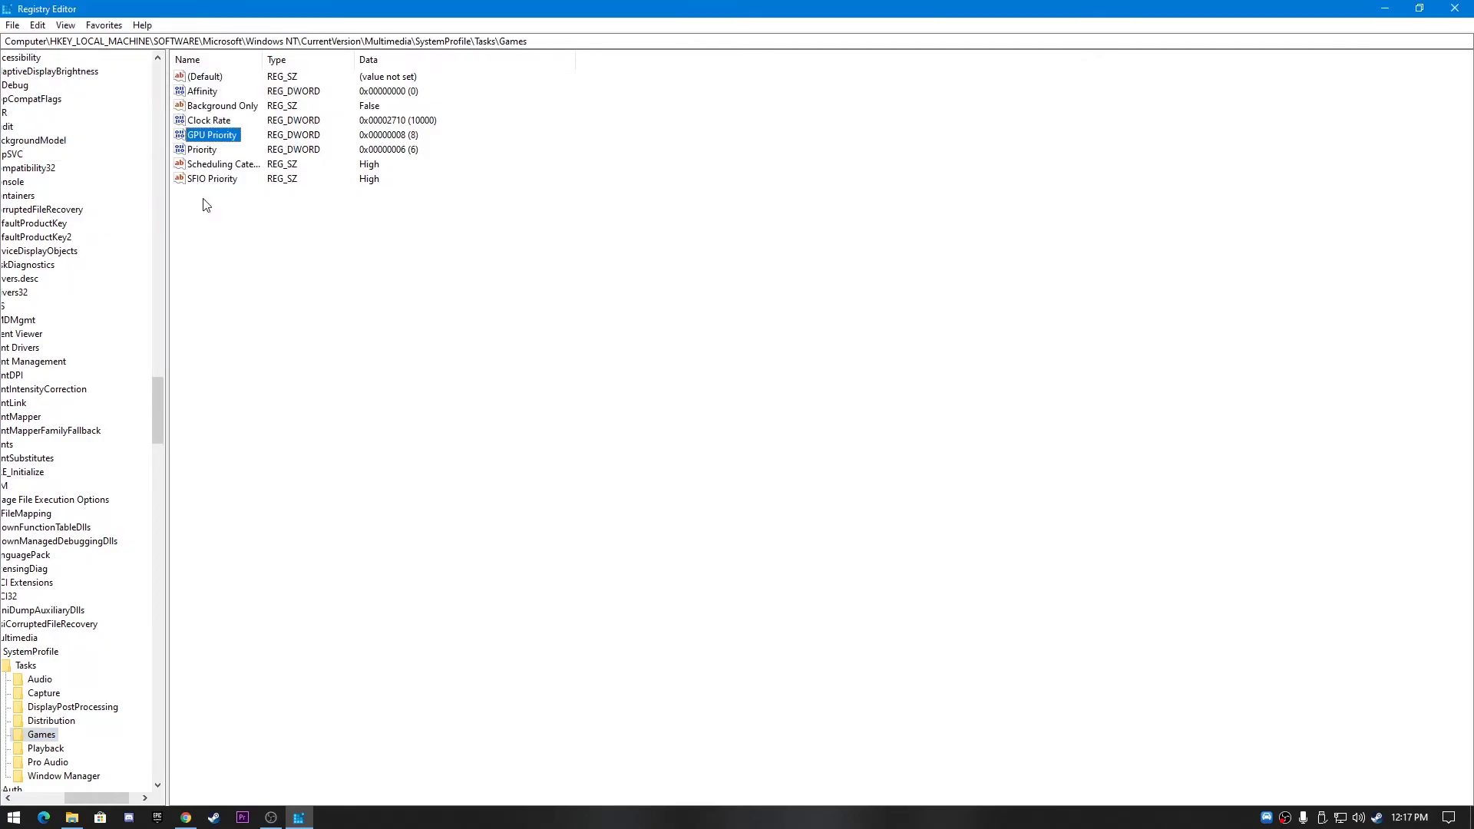
pyautogui.doubleClick(213, 151)
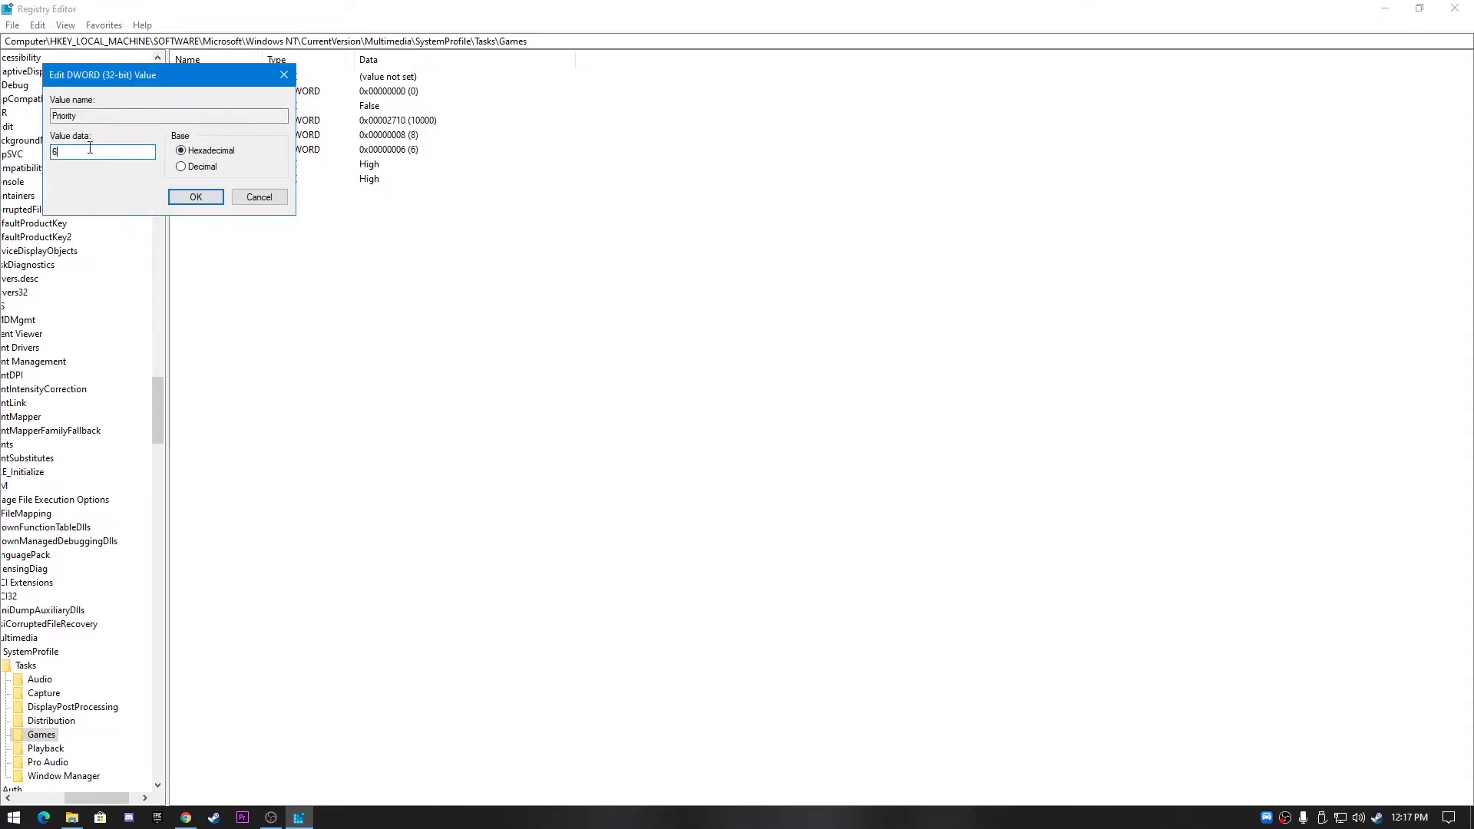
pyautogui.click(197, 197)
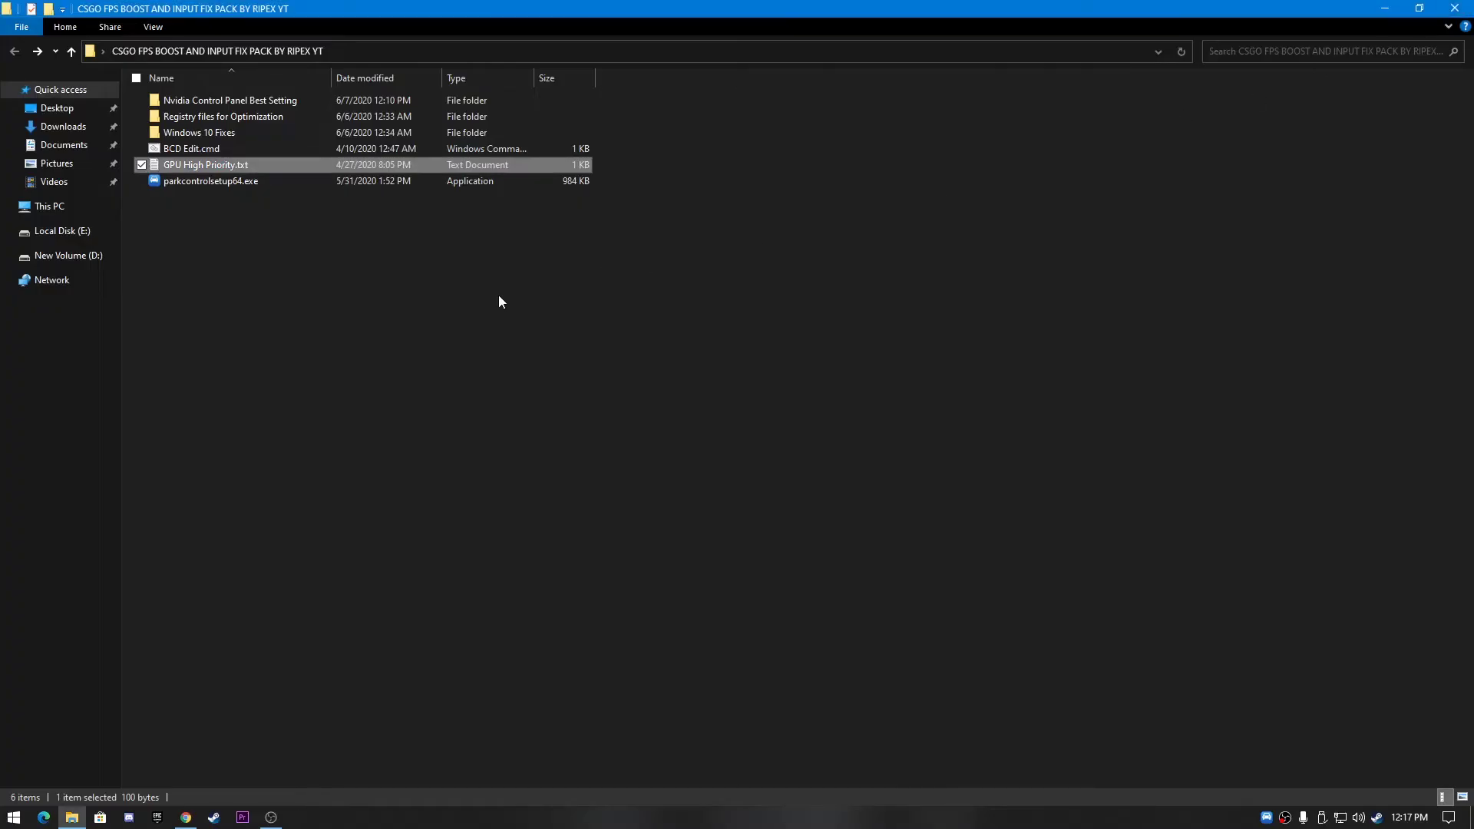
# Step: Show the desktop, open ParkControl, select the Bitsum Highest Performance power profile and make it active
pyautogui.click(500, 300)
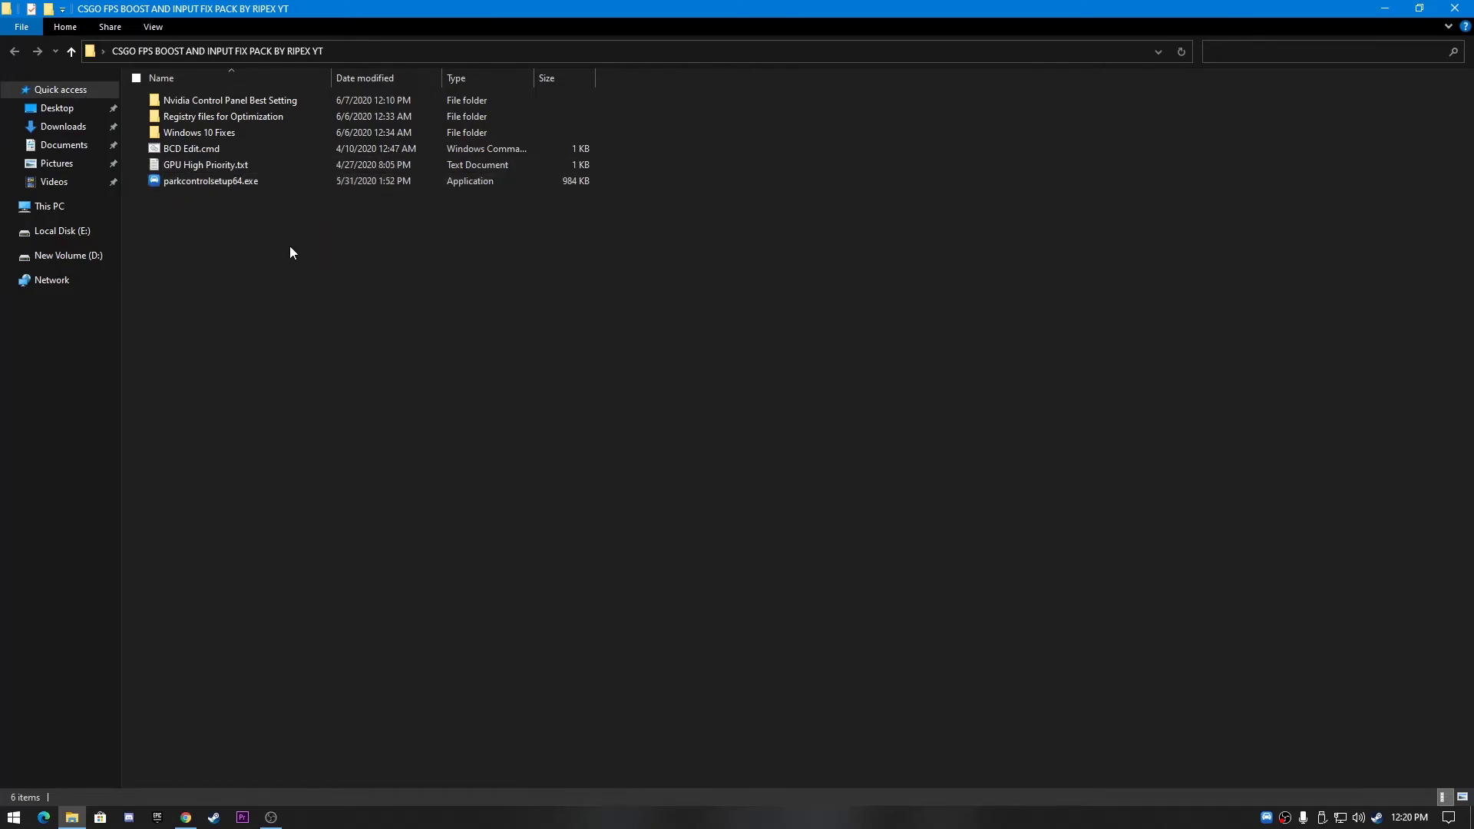
pyautogui.press('super+d')
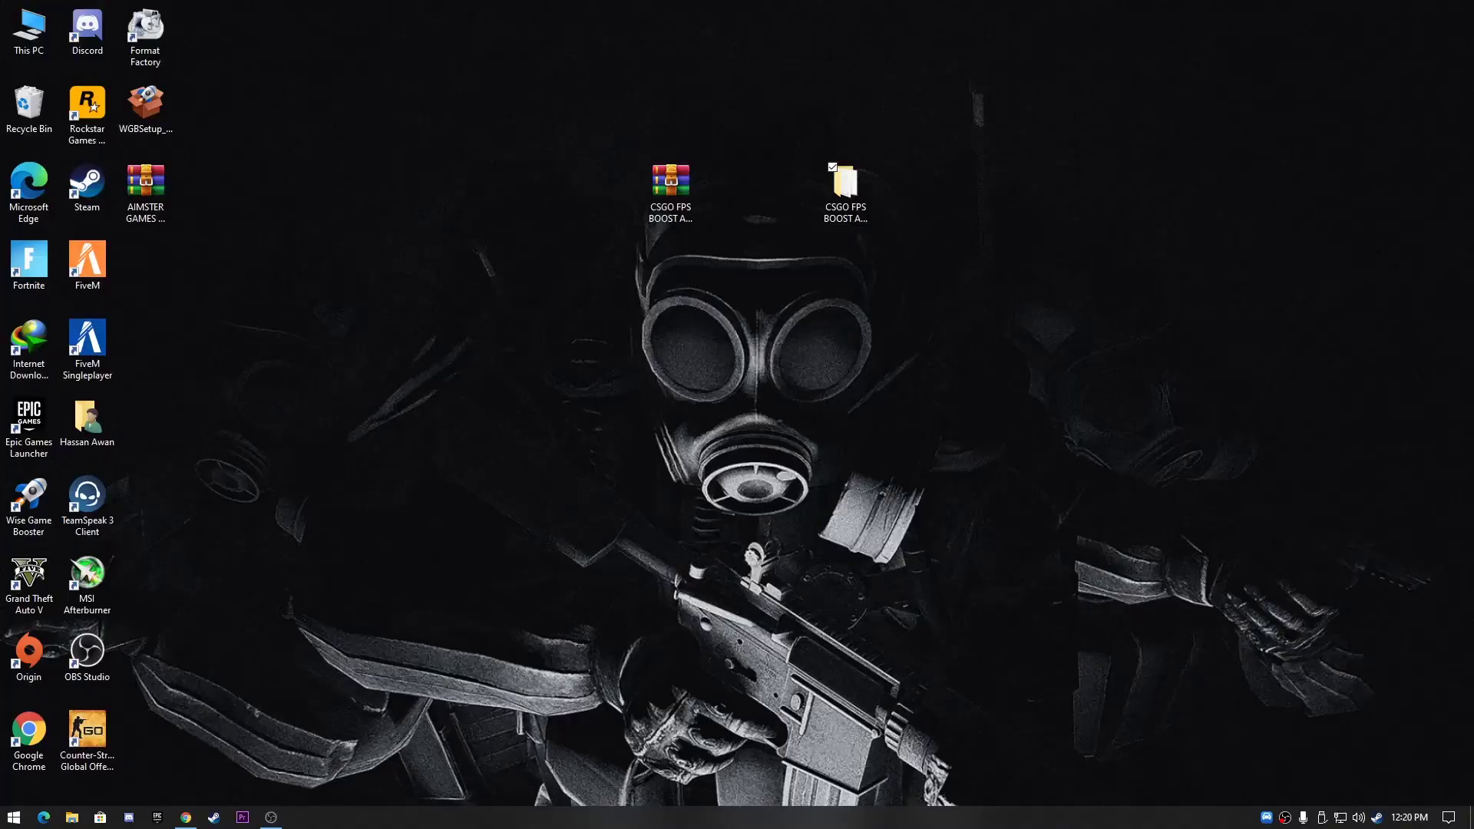
pyautogui.click(1268, 819)
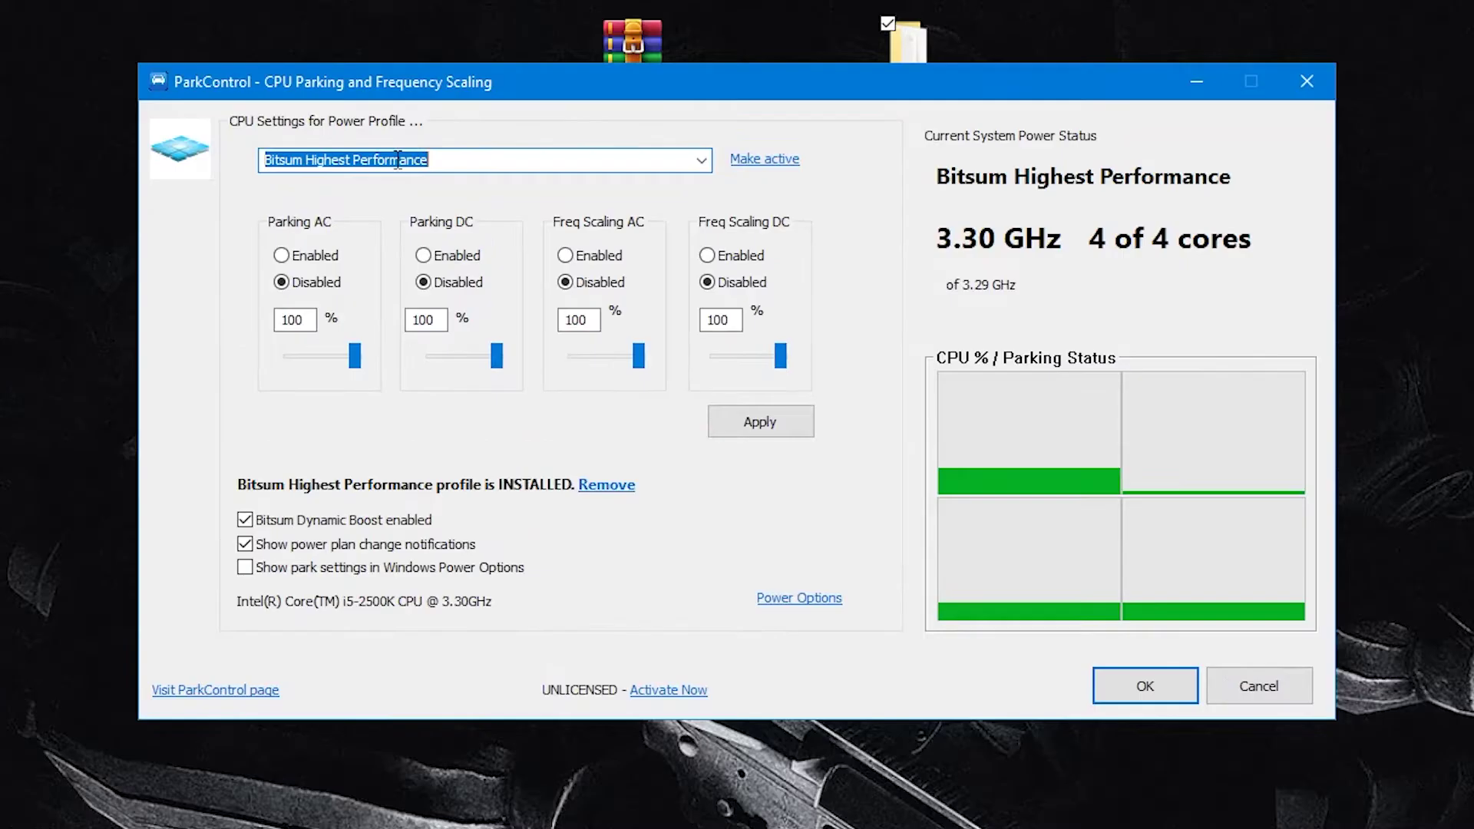
pyautogui.click(701, 160)
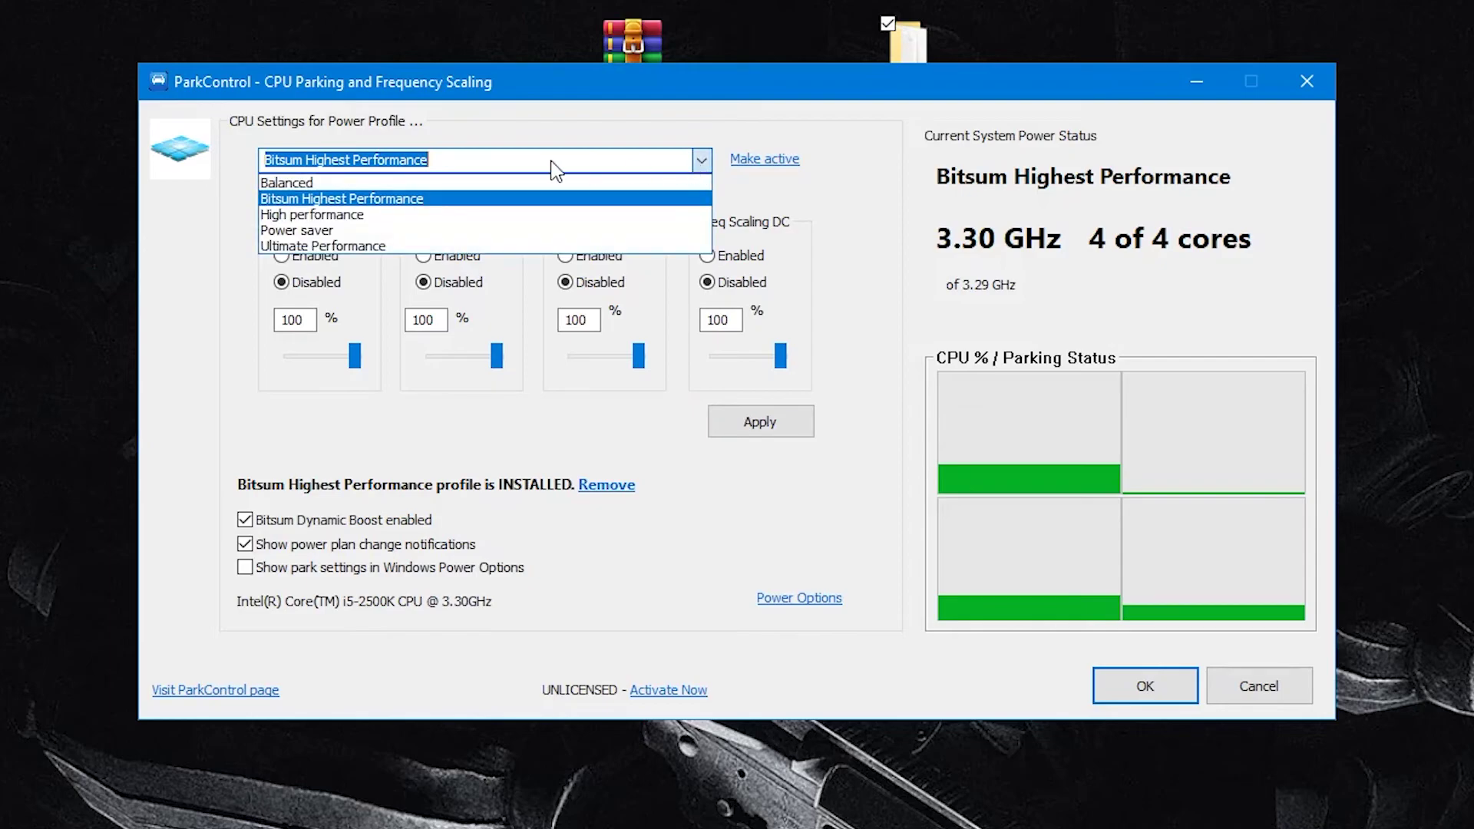
pyautogui.click(357, 201)
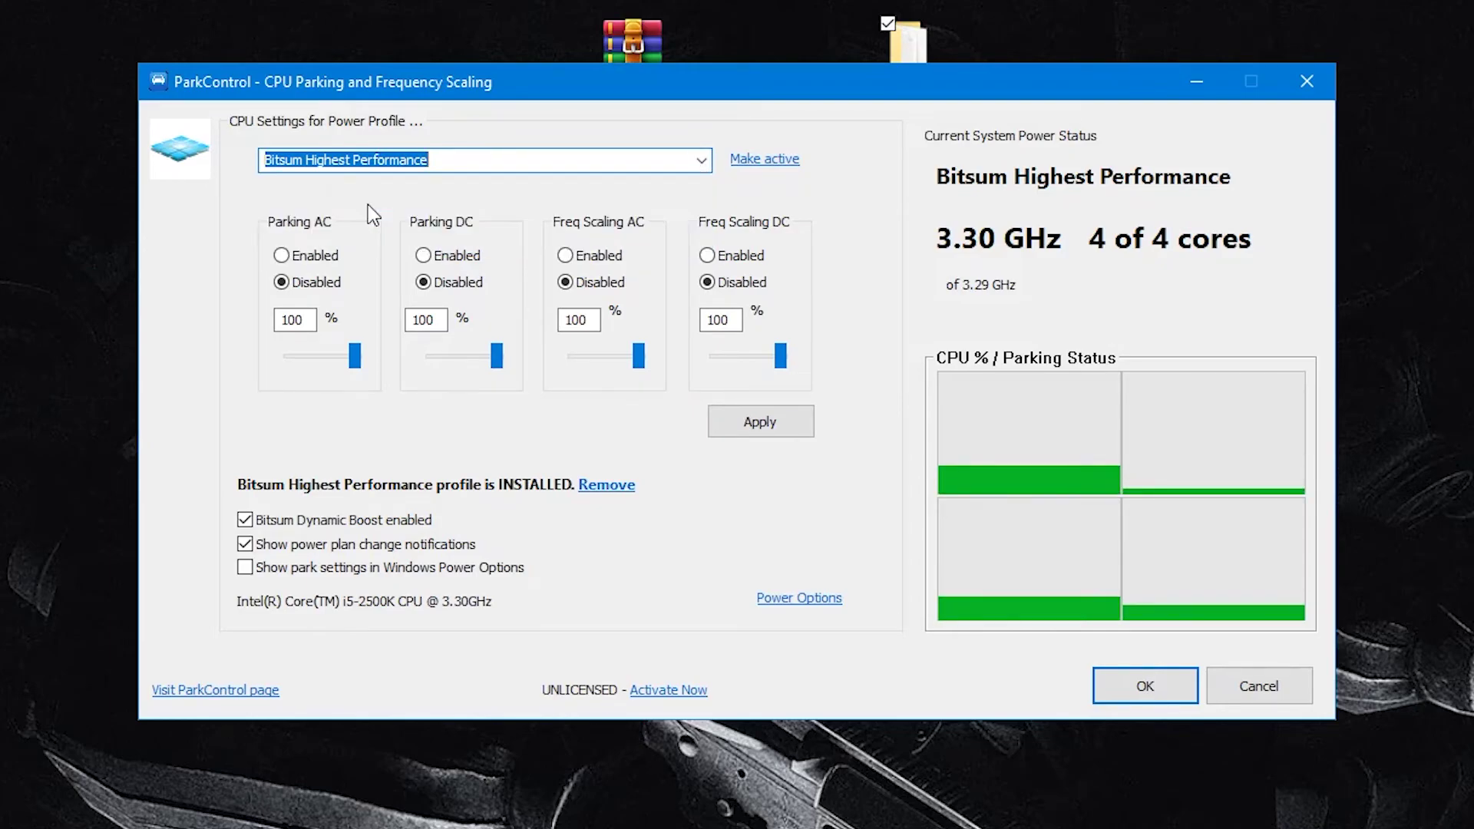
pyautogui.click(759, 162)
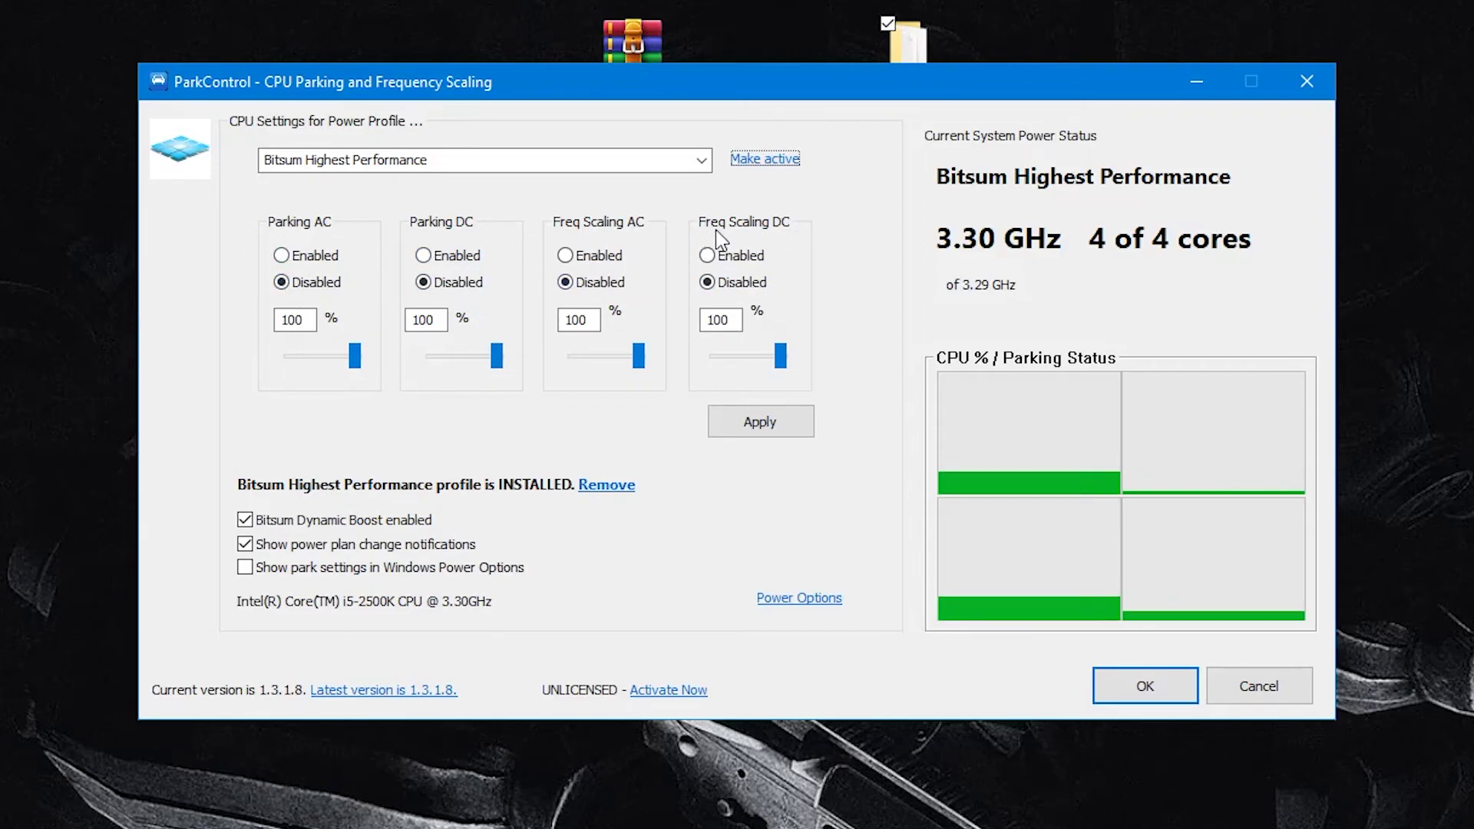
# Step: Apply the profile with AC and DC core parking and frequency scaling all disabled at 100%
pyautogui.click(780, 356)
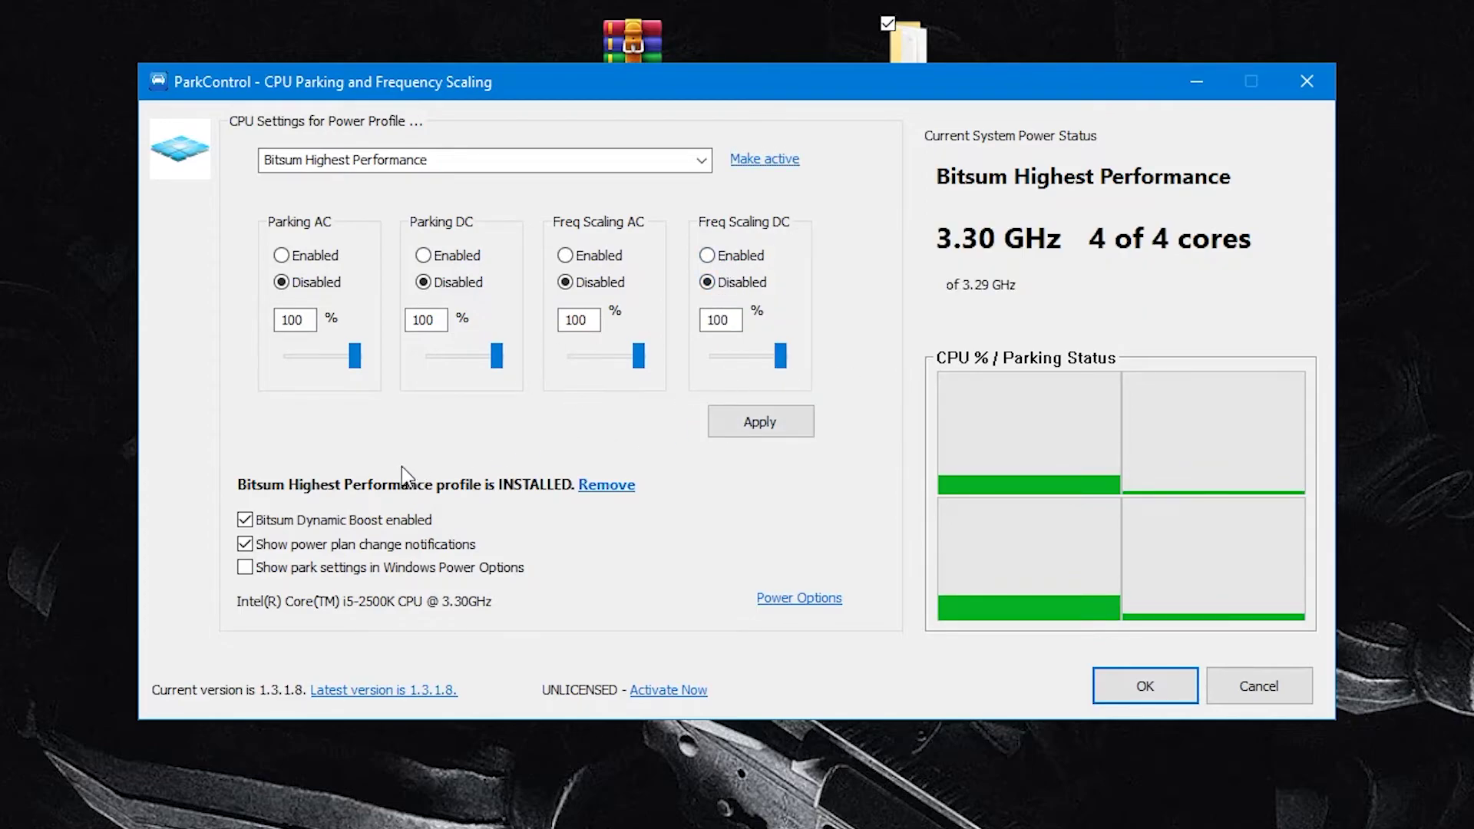
pyautogui.click(806, 421)
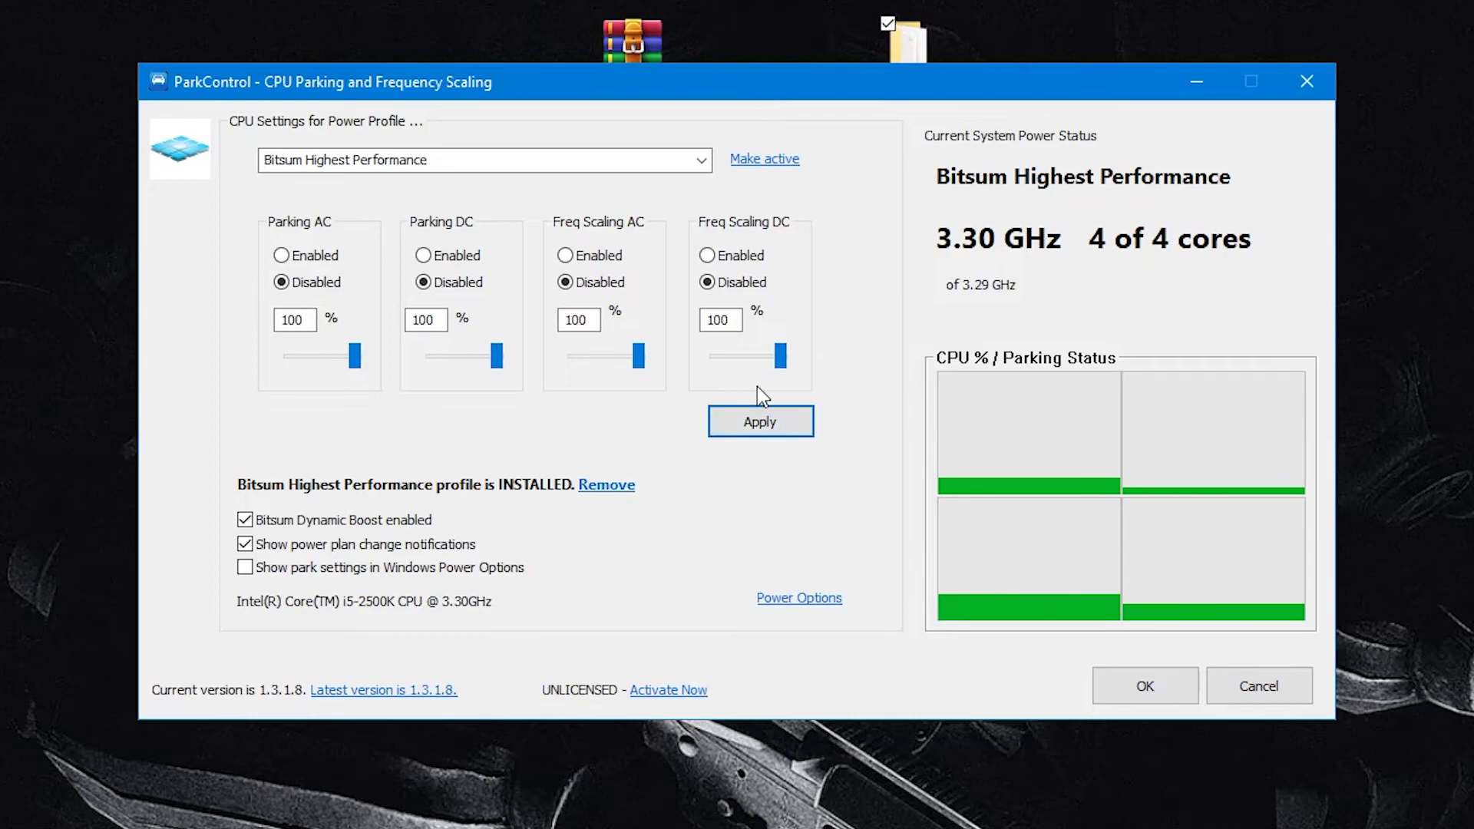
pyautogui.click(794, 423)
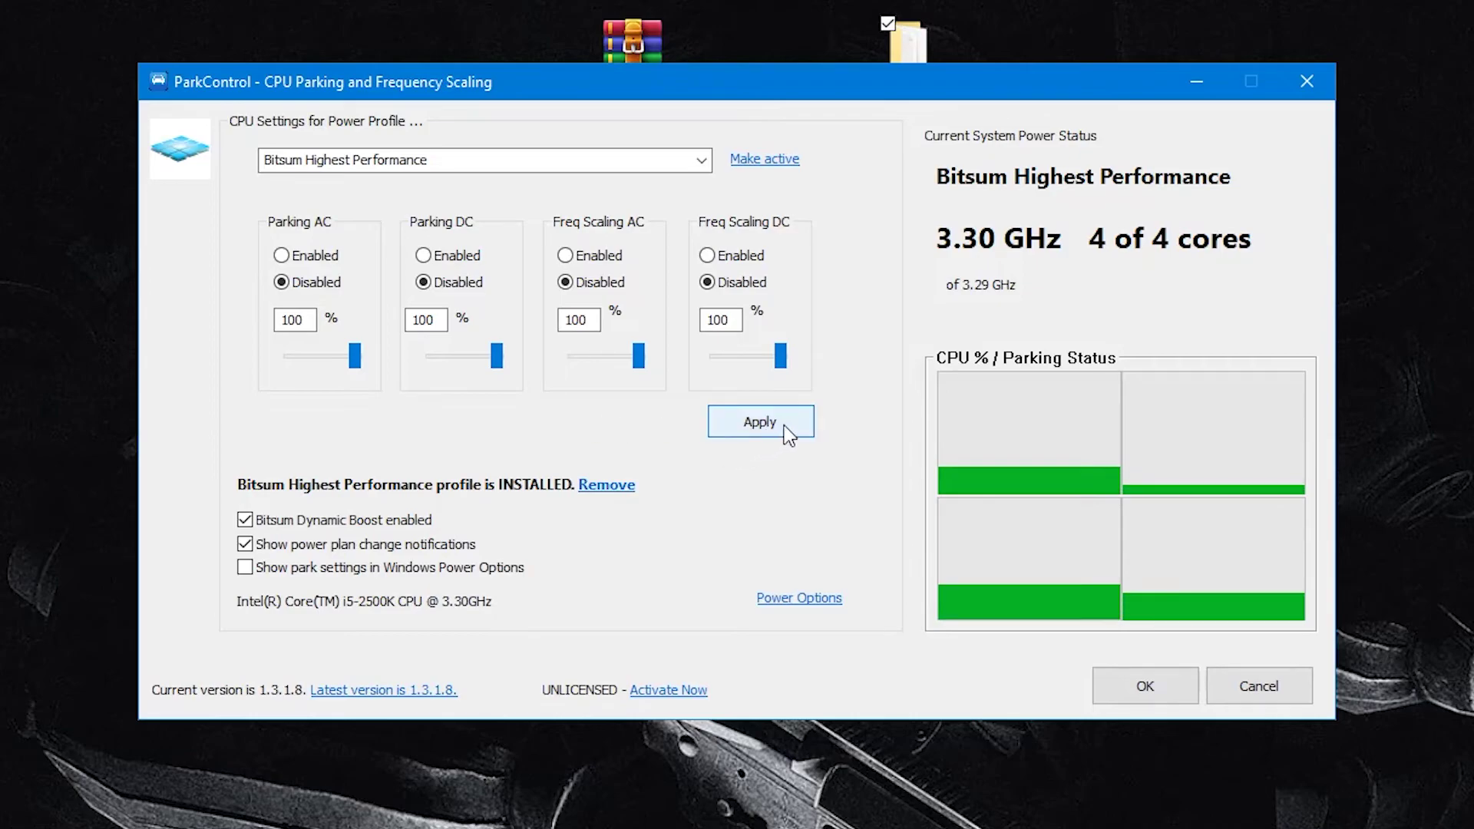
# Step: Re-enable Bitsum Dynamic Boost with Bitsum Highest Performance as the idle profile, and confirm the ParkControl settings
pyautogui.click(244, 521)
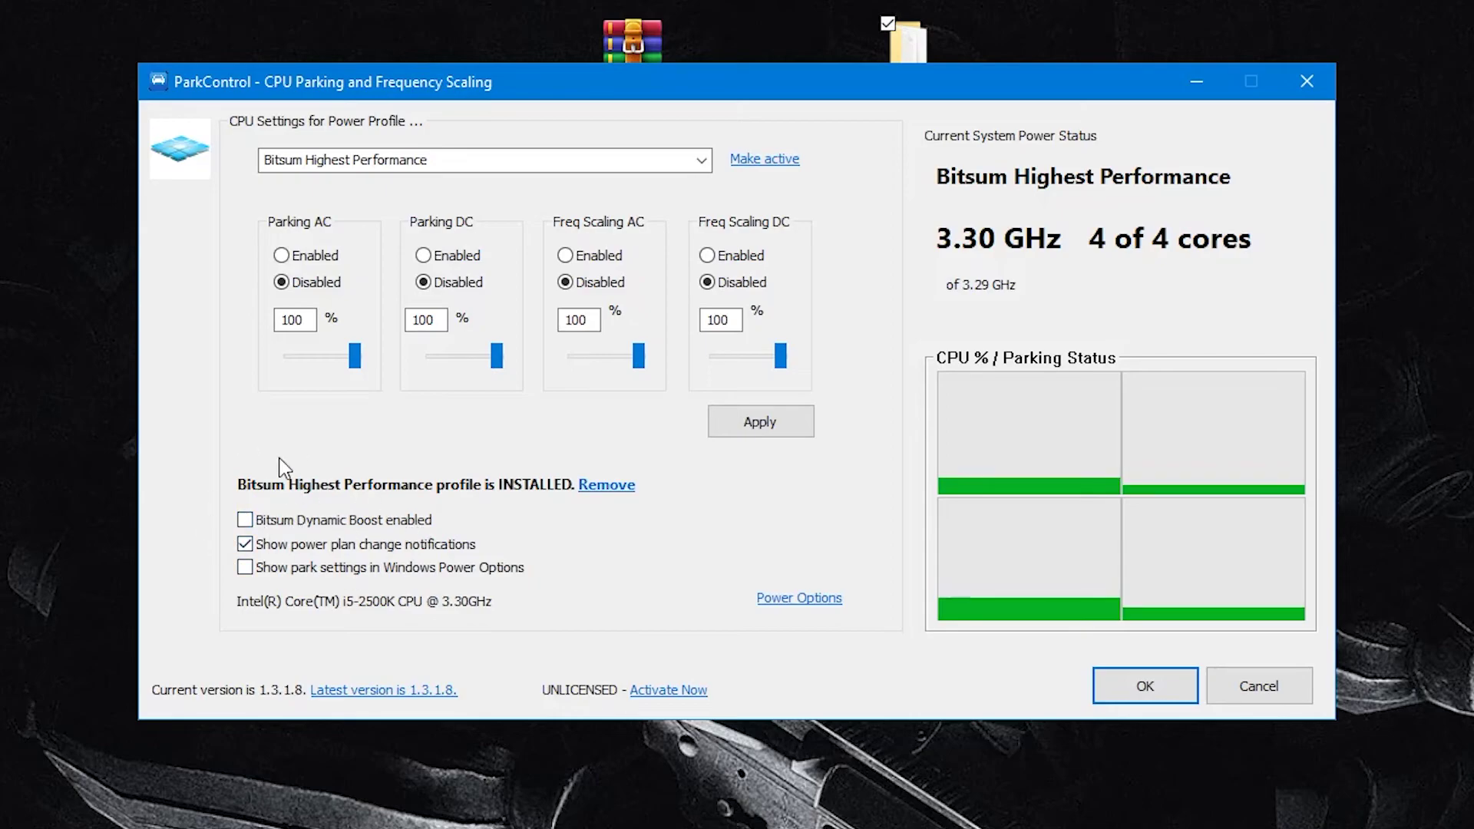
pyautogui.click(244, 520)
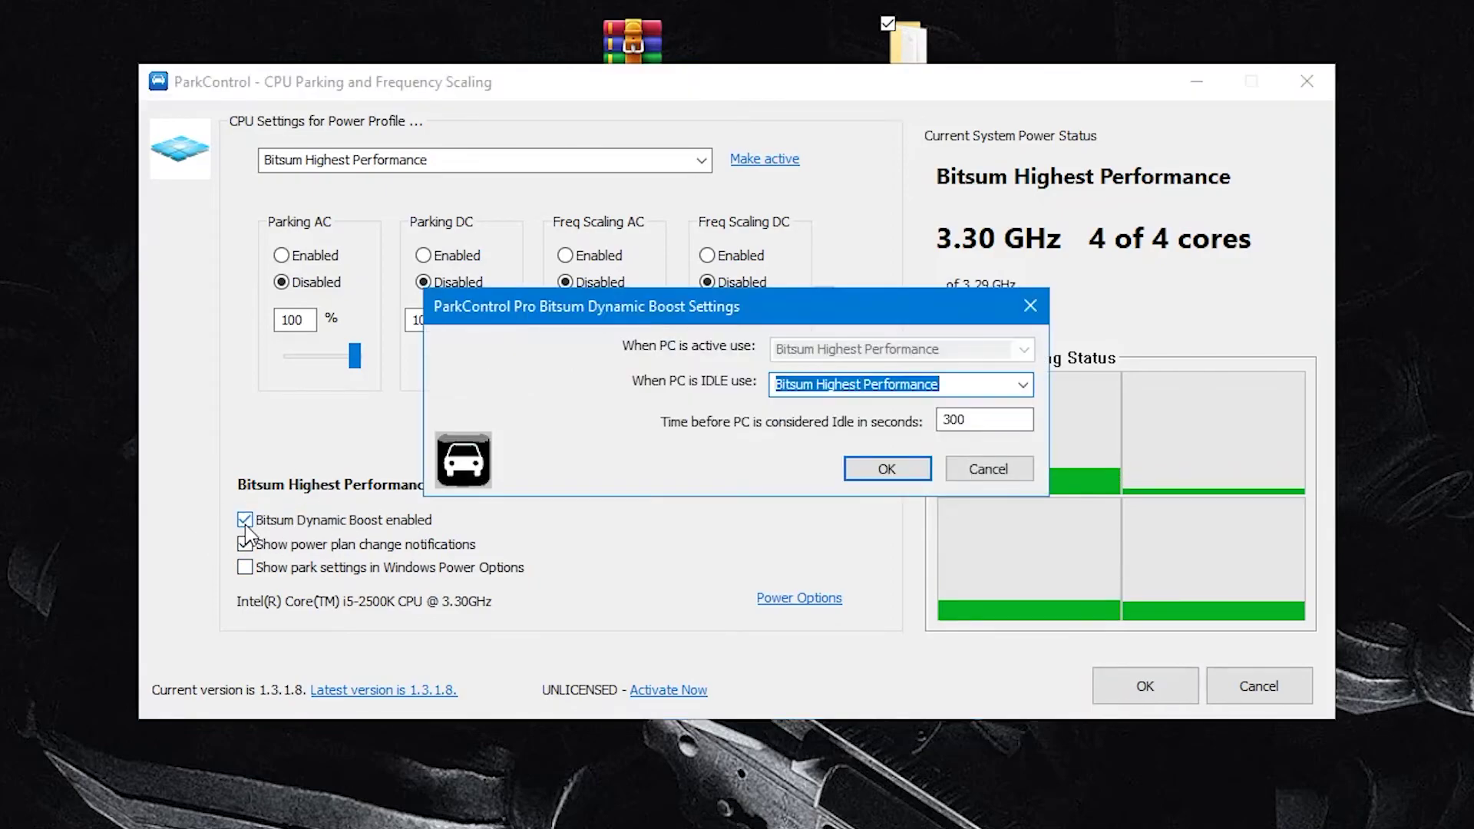
pyautogui.click(1022, 386)
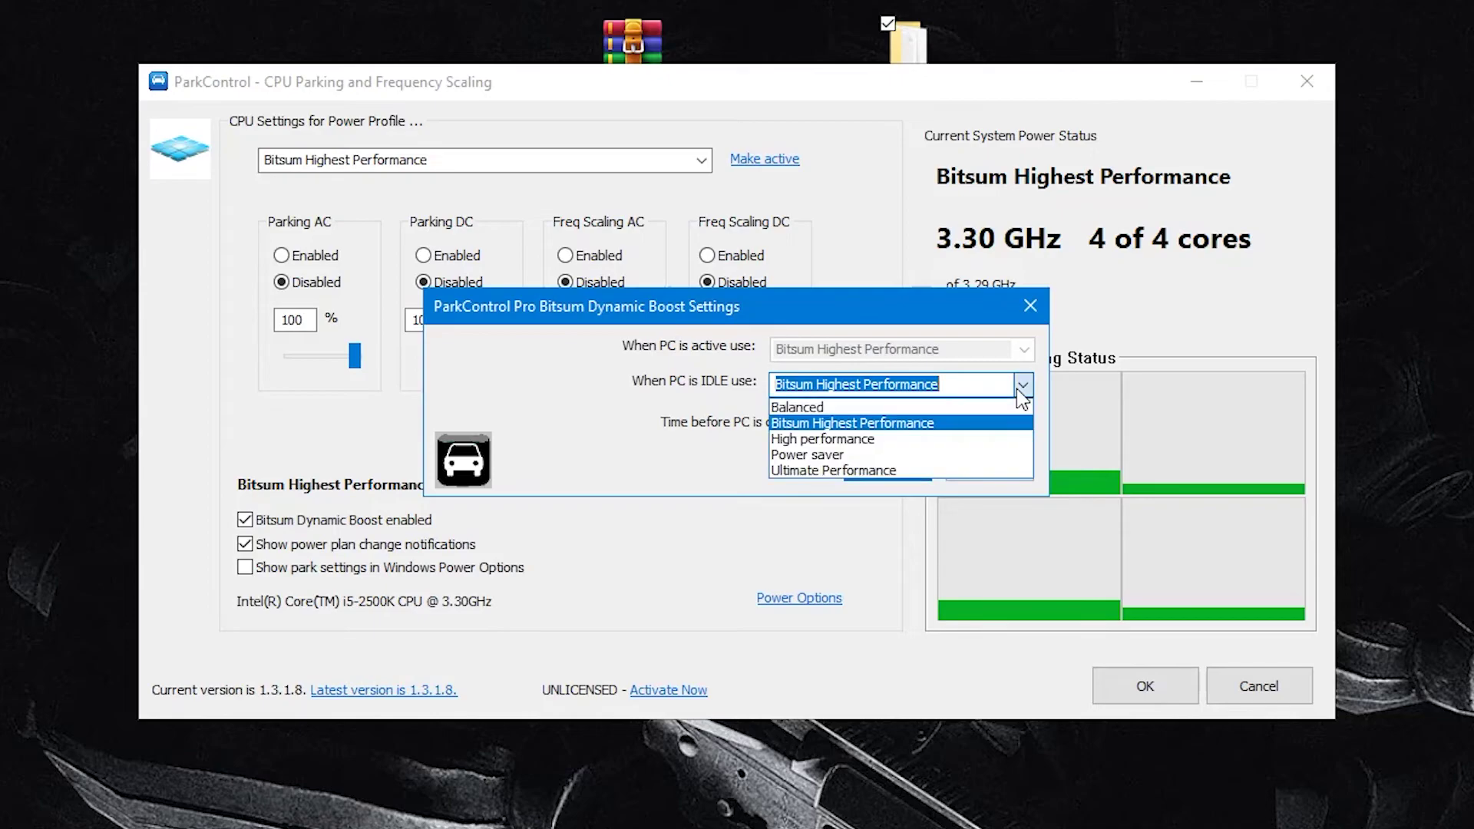
pyautogui.click(820, 424)
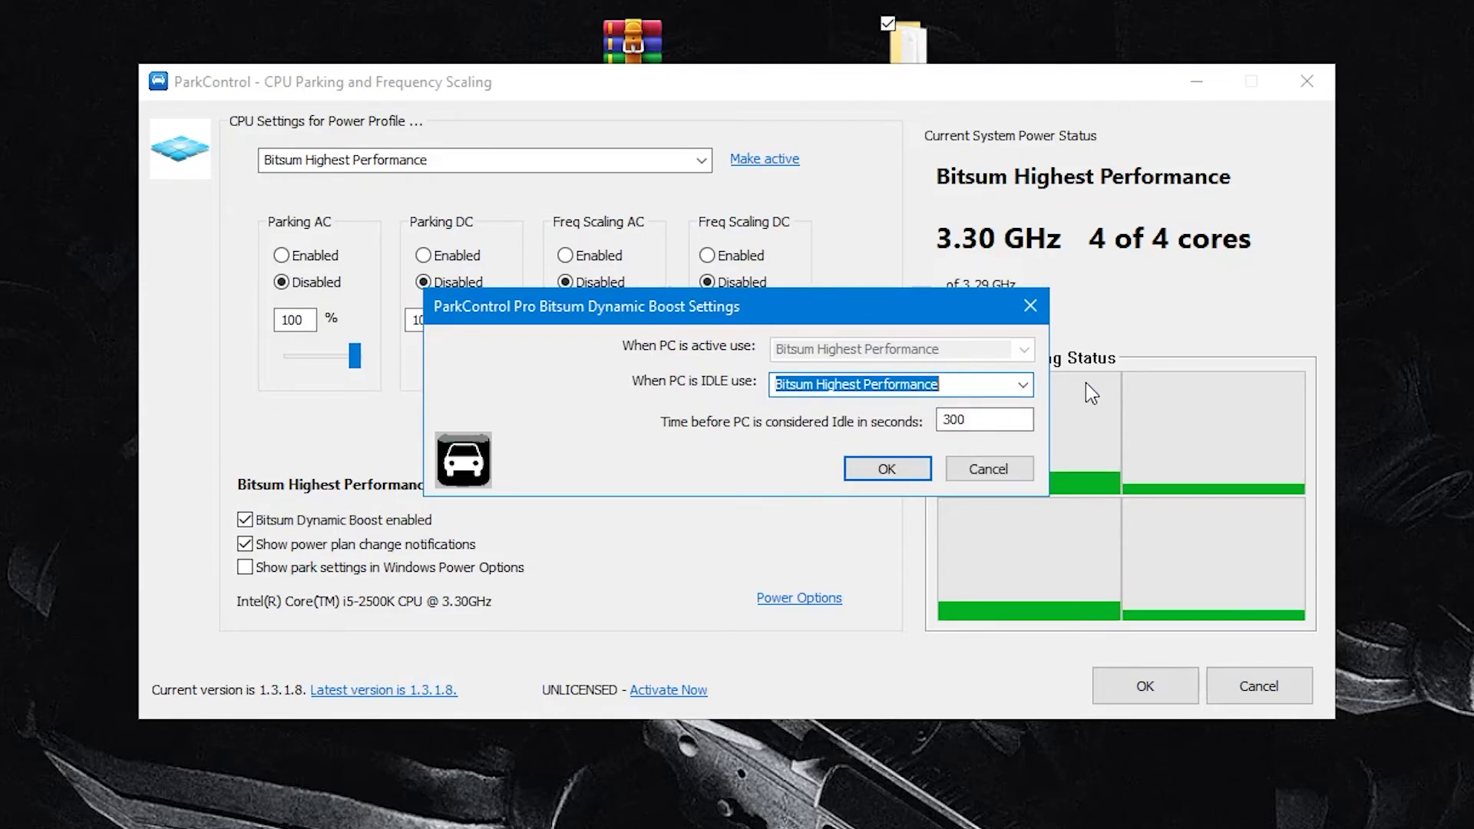
pyautogui.click(887, 468)
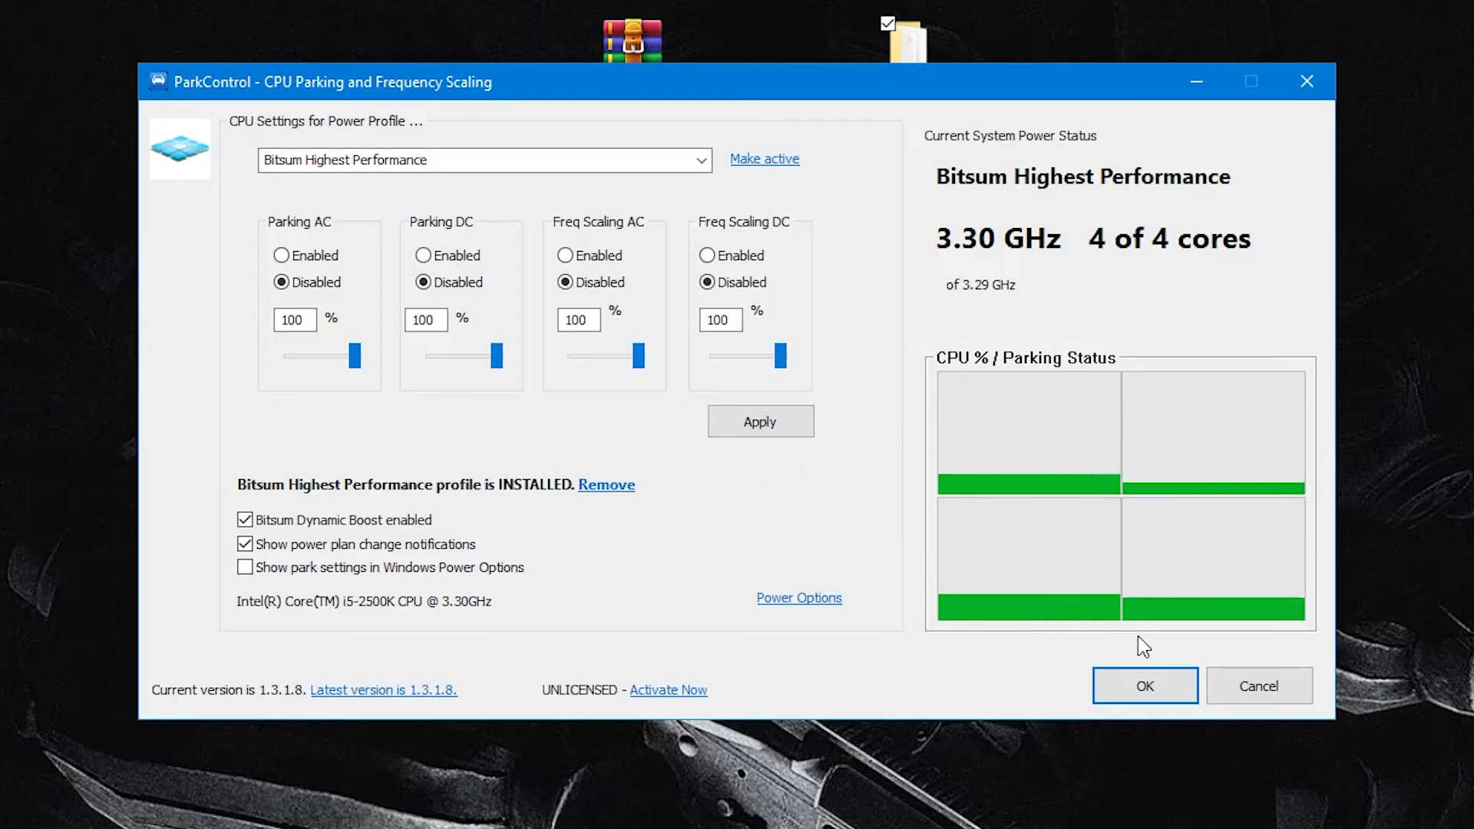
pyautogui.click(1152, 691)
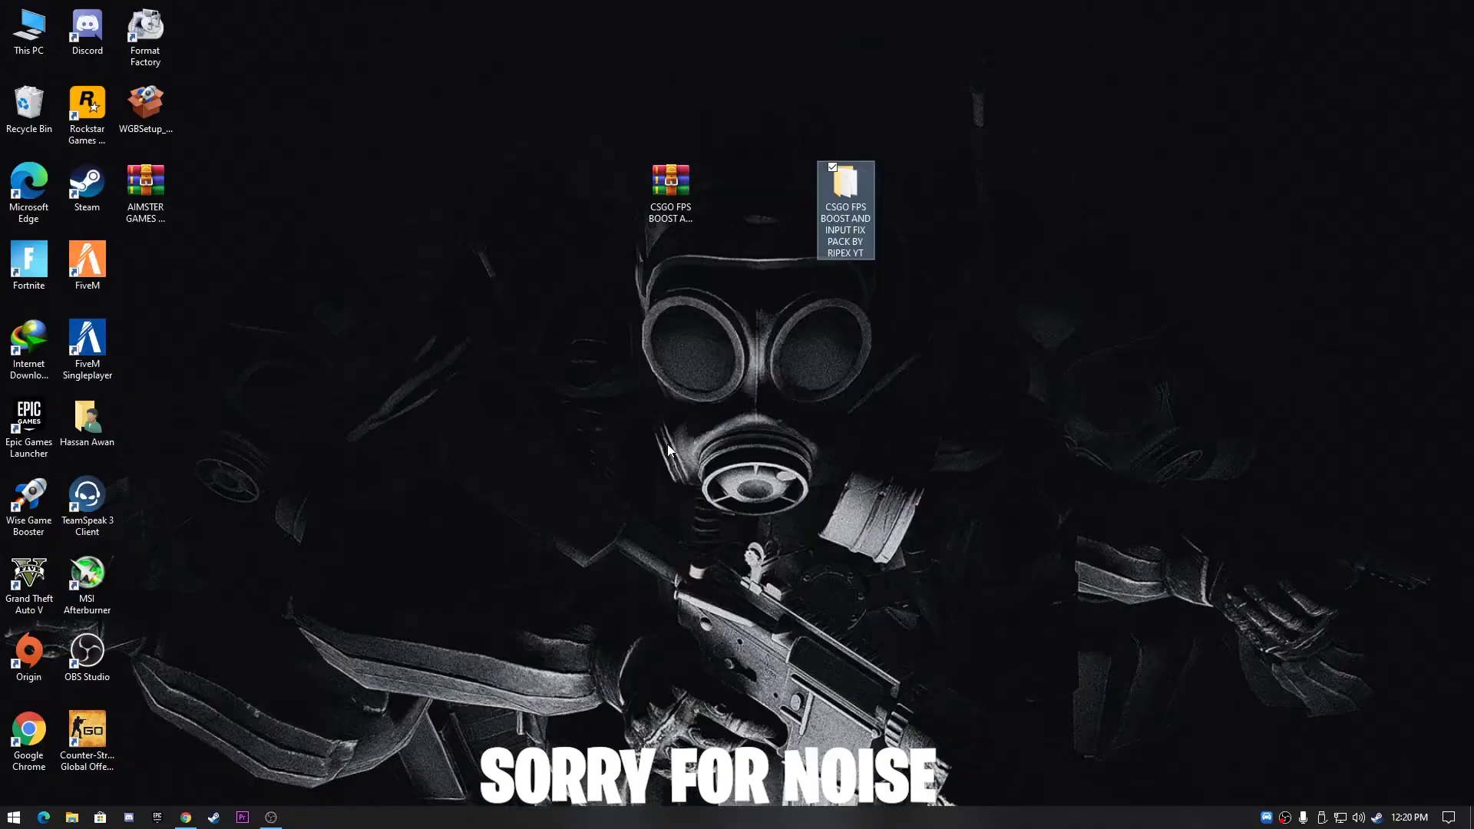
pyautogui.rightClick(592, 372)
pyautogui.click(619, 438)
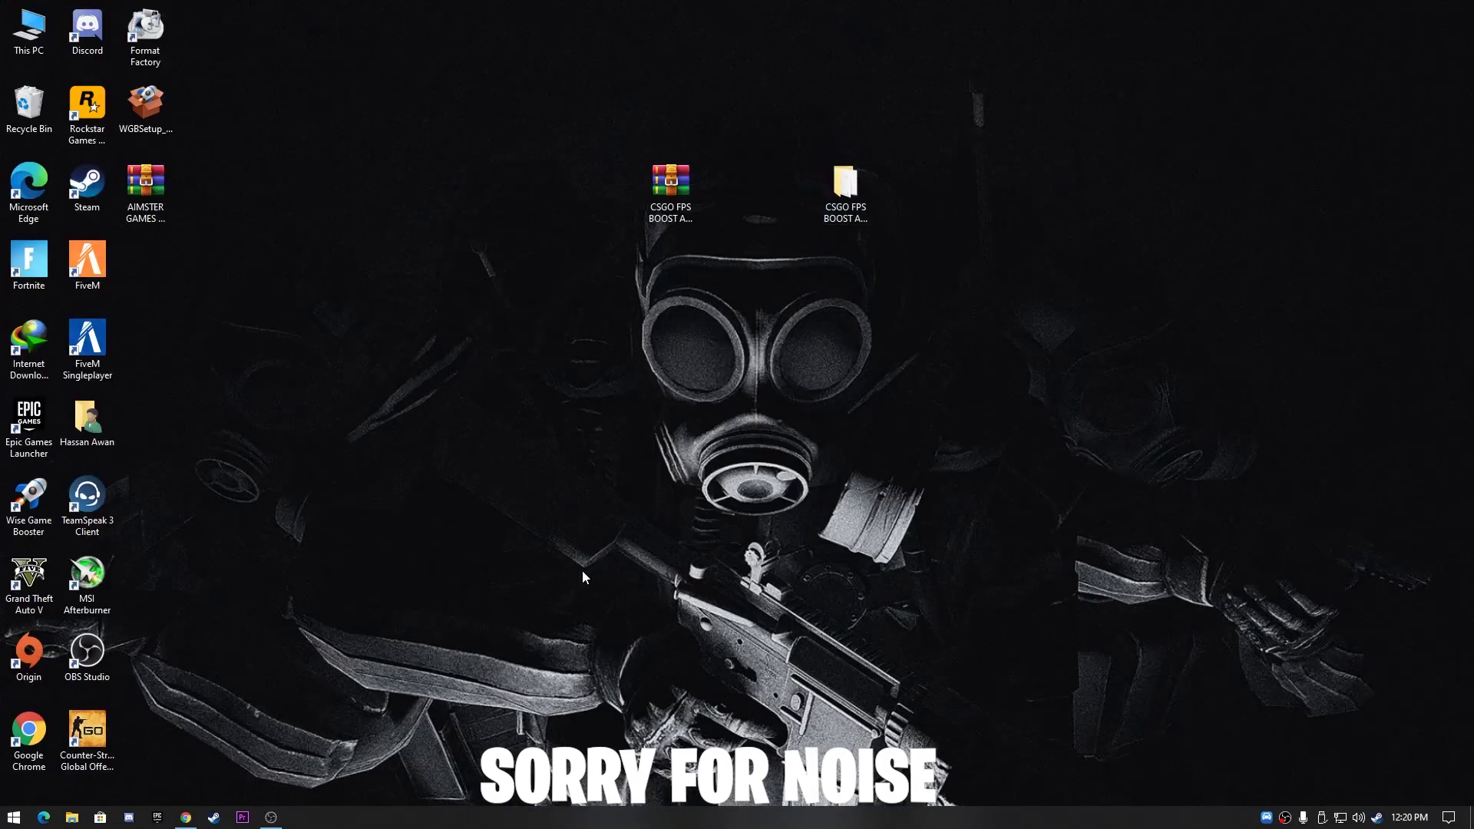
# Step: Open Apps & features in Windows Settings and look through the installed apps for unneeded ones
pyautogui.click(13, 817)
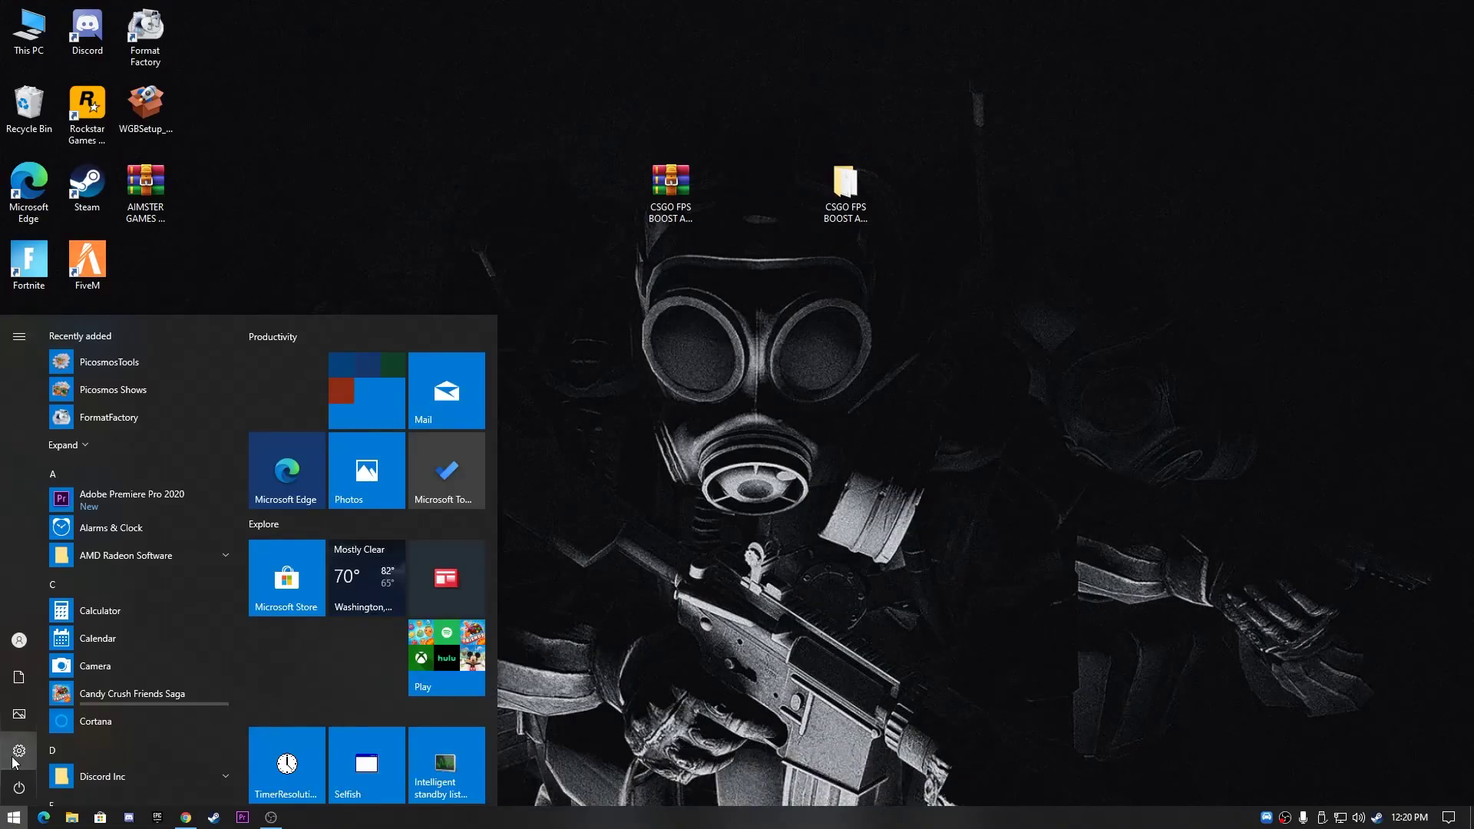
pyautogui.click(12, 757)
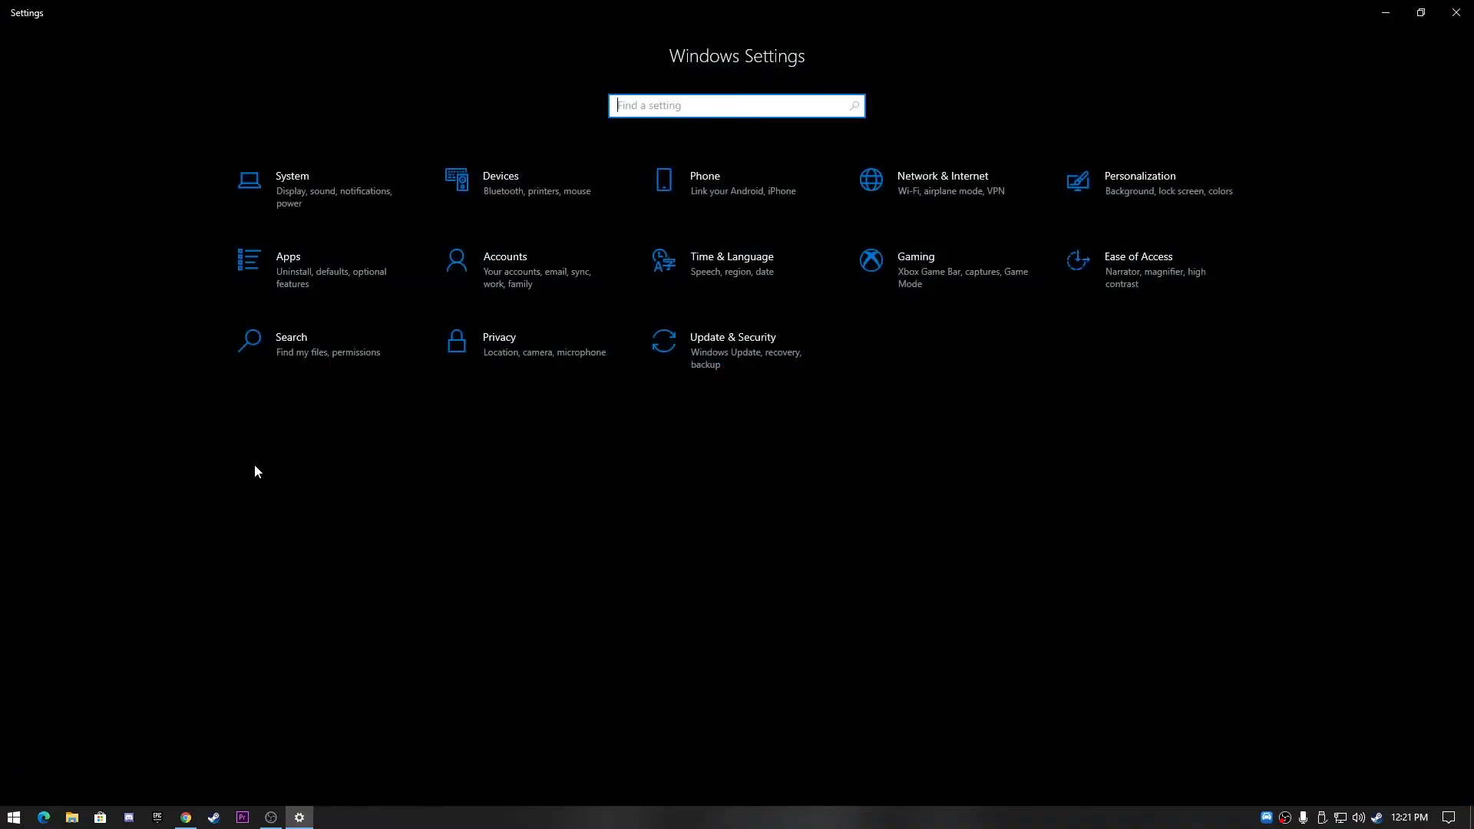
pyautogui.click(301, 261)
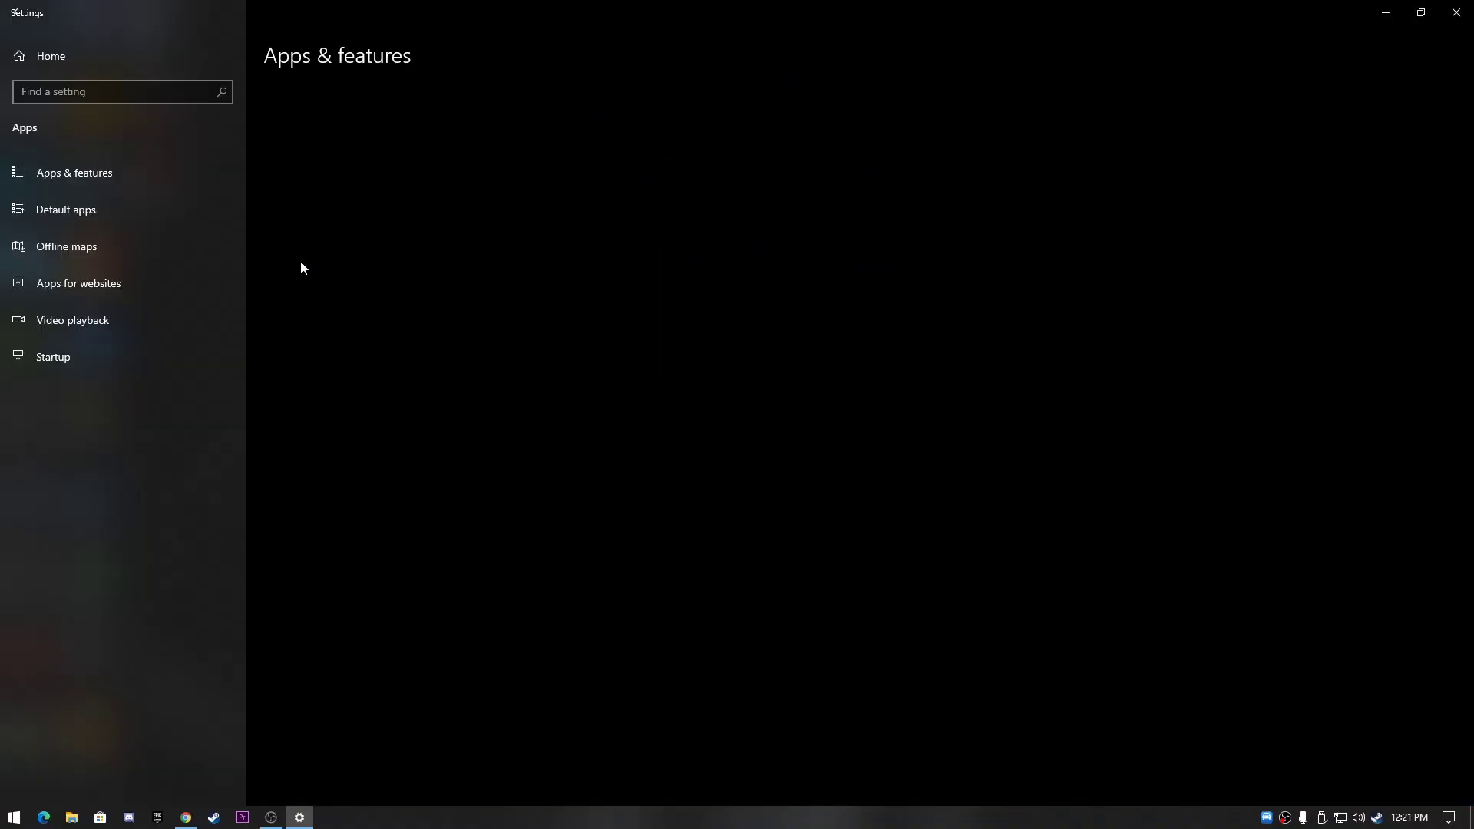
pyautogui.click(67, 182)
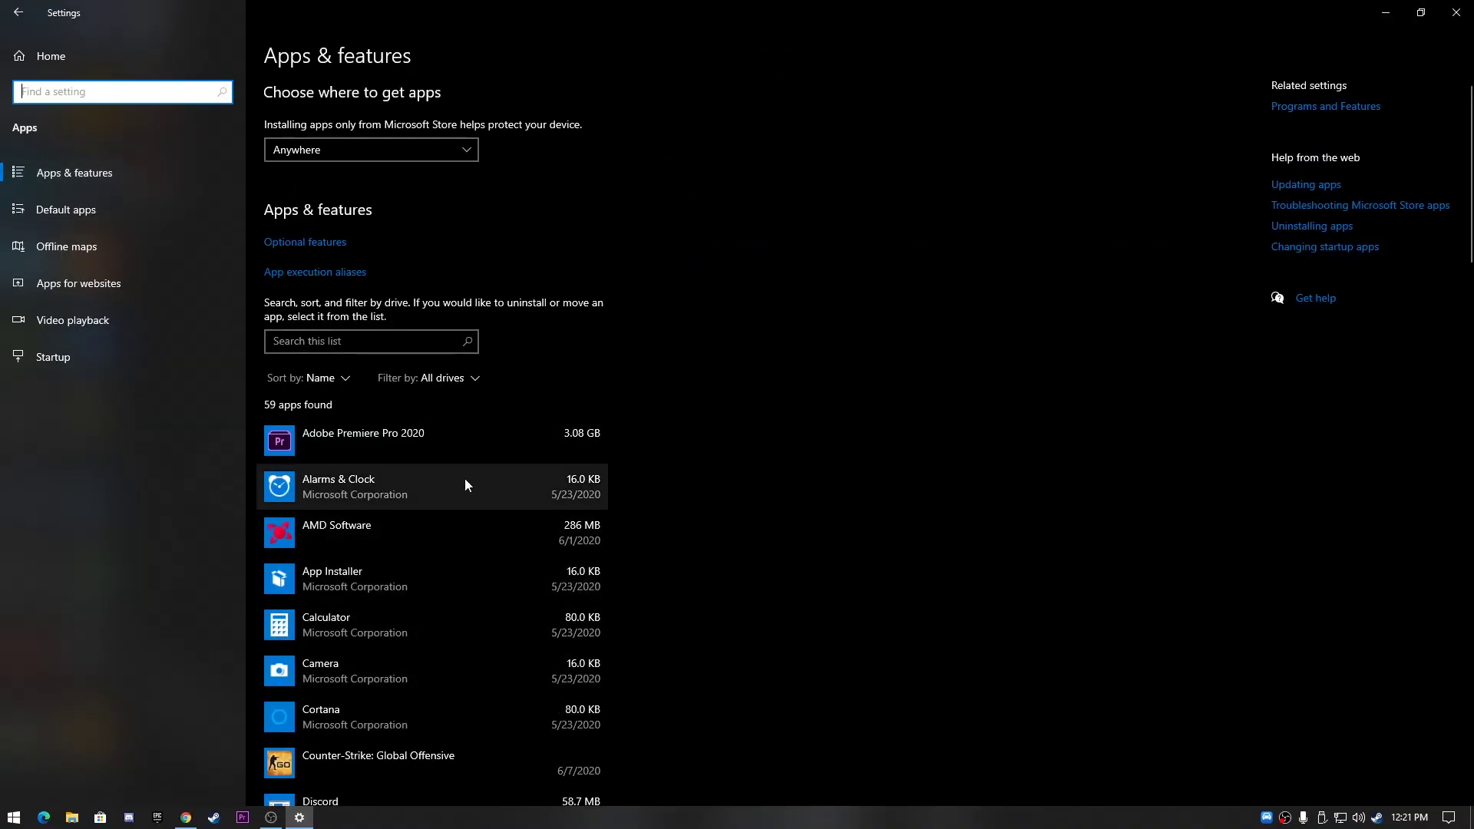
pyautogui.scroll(-20, 461, 479)
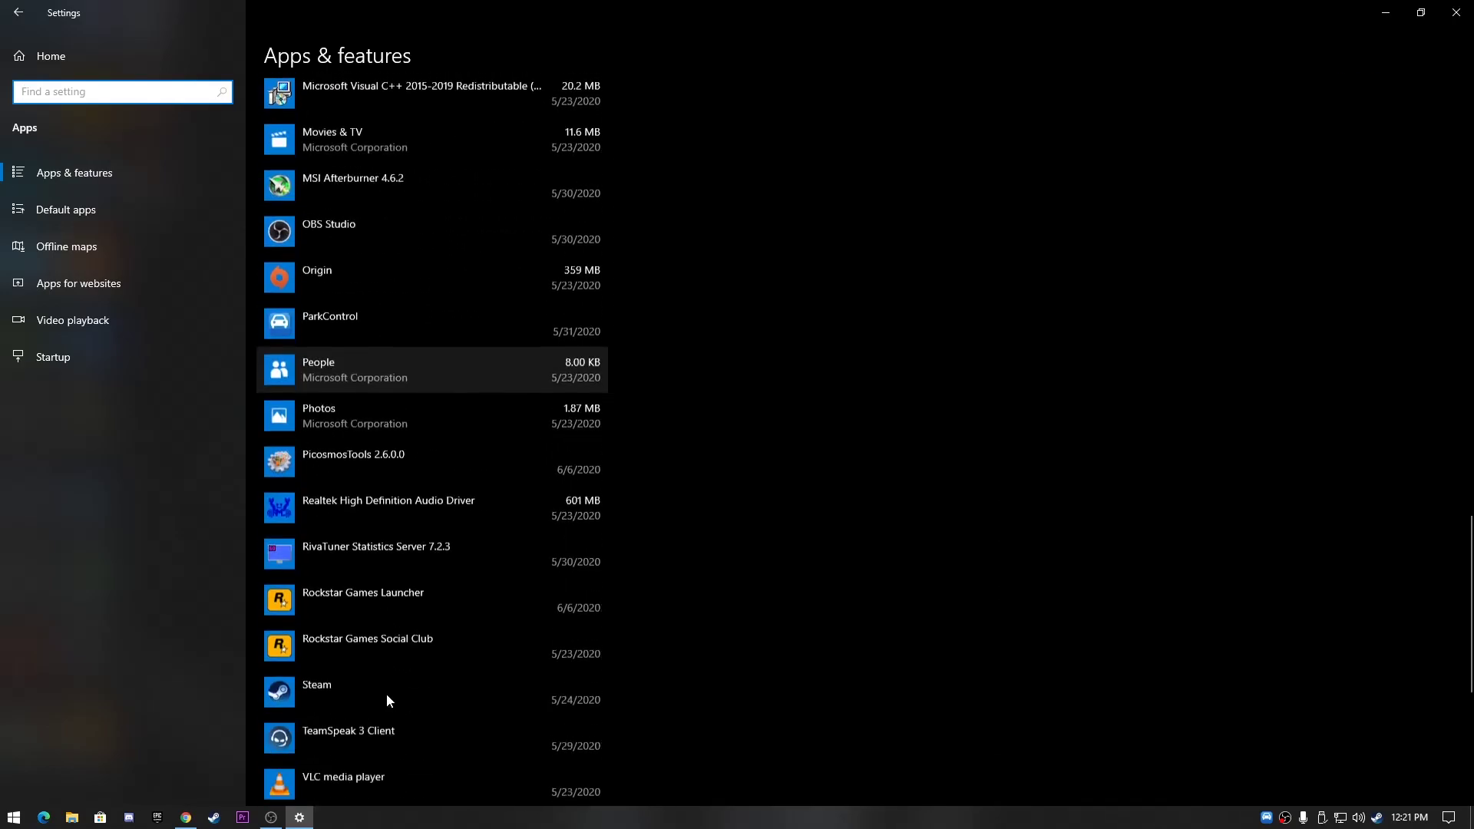
pyautogui.scroll(-3, 388, 698)
pyautogui.scroll(7, 417, 723)
pyautogui.scroll(8, 413, 712)
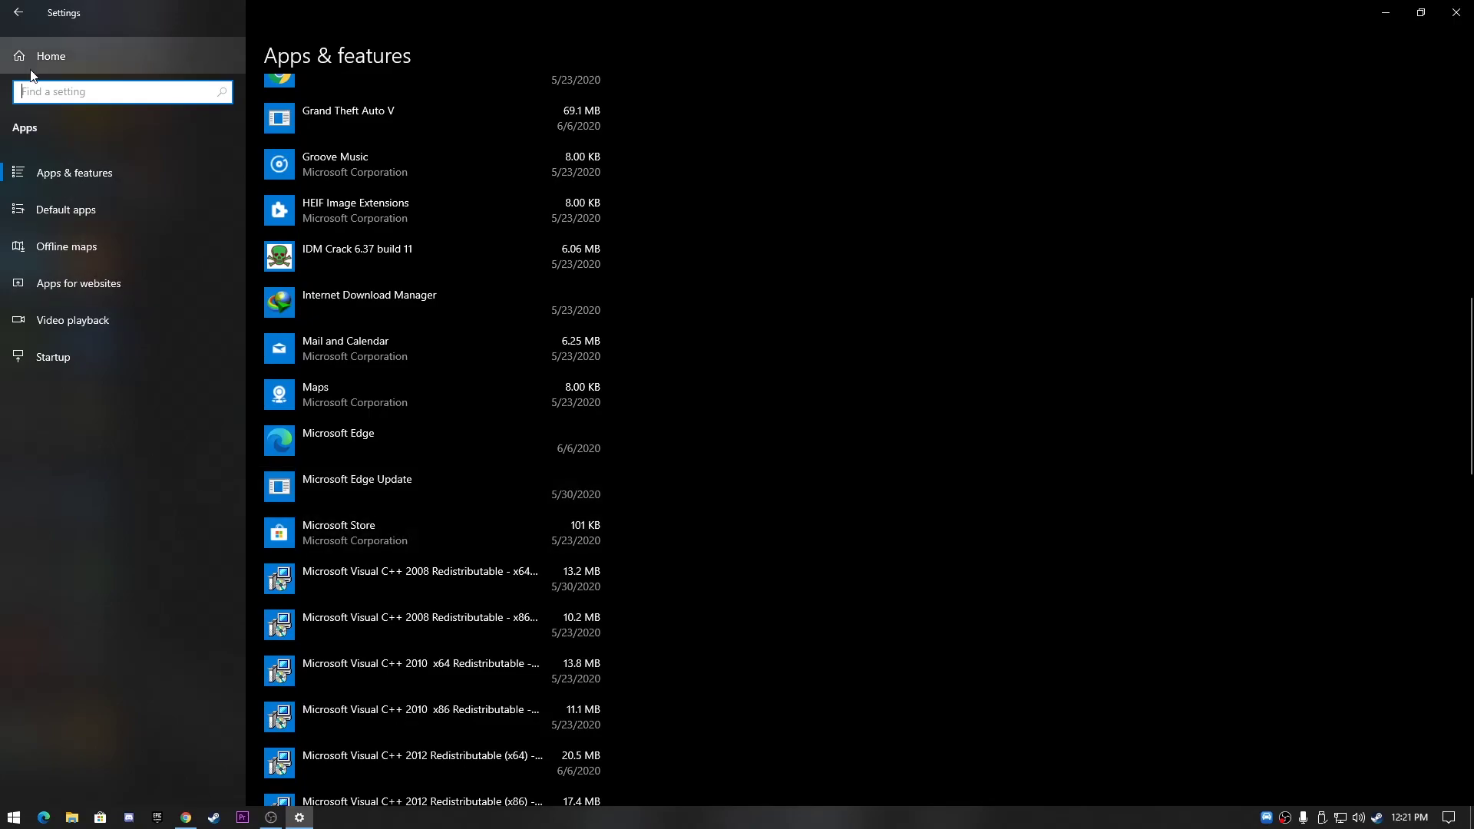
# Step: Check in the Privacy settings whether background apps are turned off, reviewing the whole app list, and close Settings
pyautogui.click(30, 66)
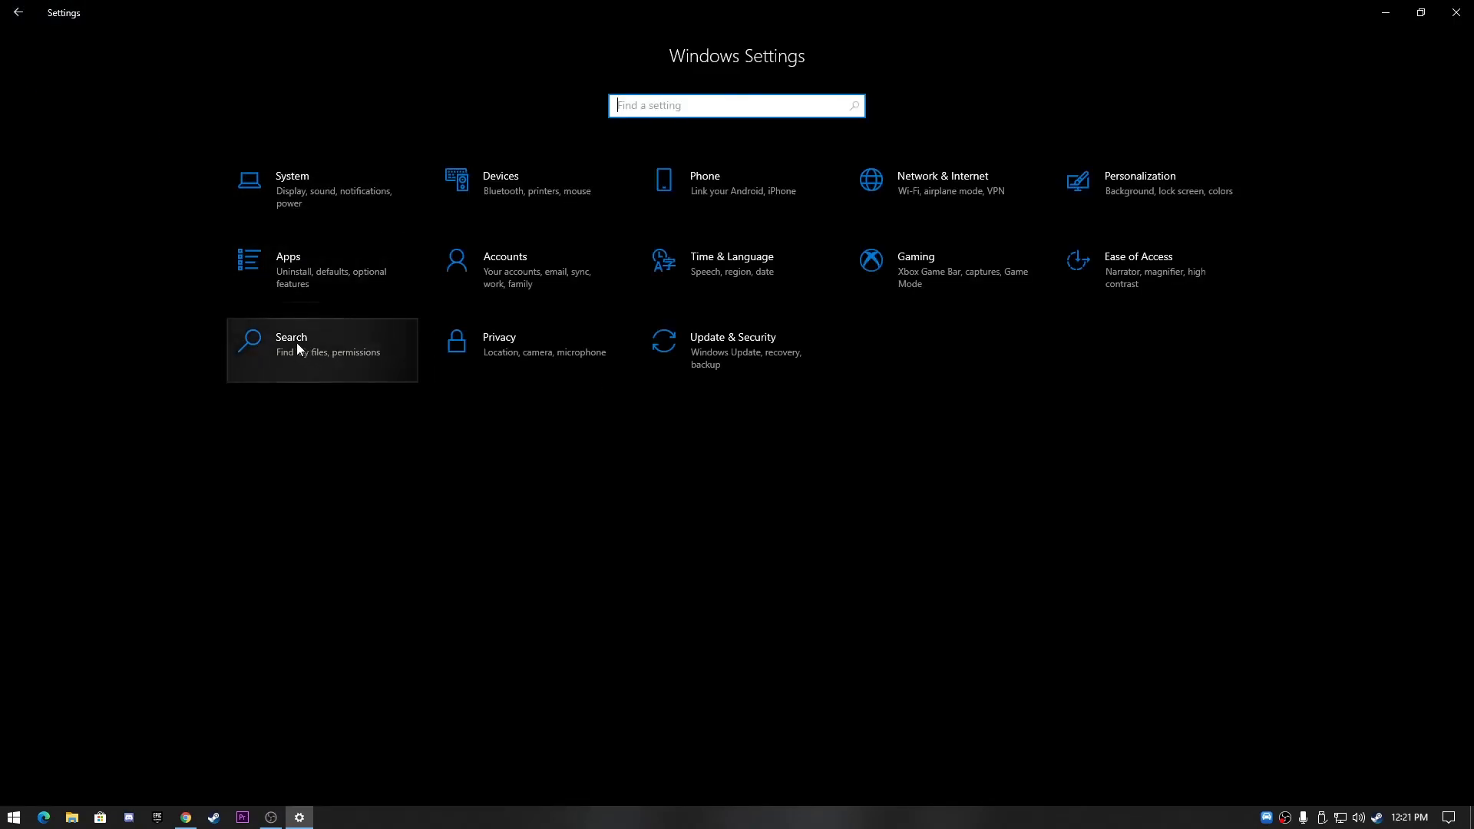
pyautogui.click(548, 344)
pyautogui.scroll(-5, 101, 574)
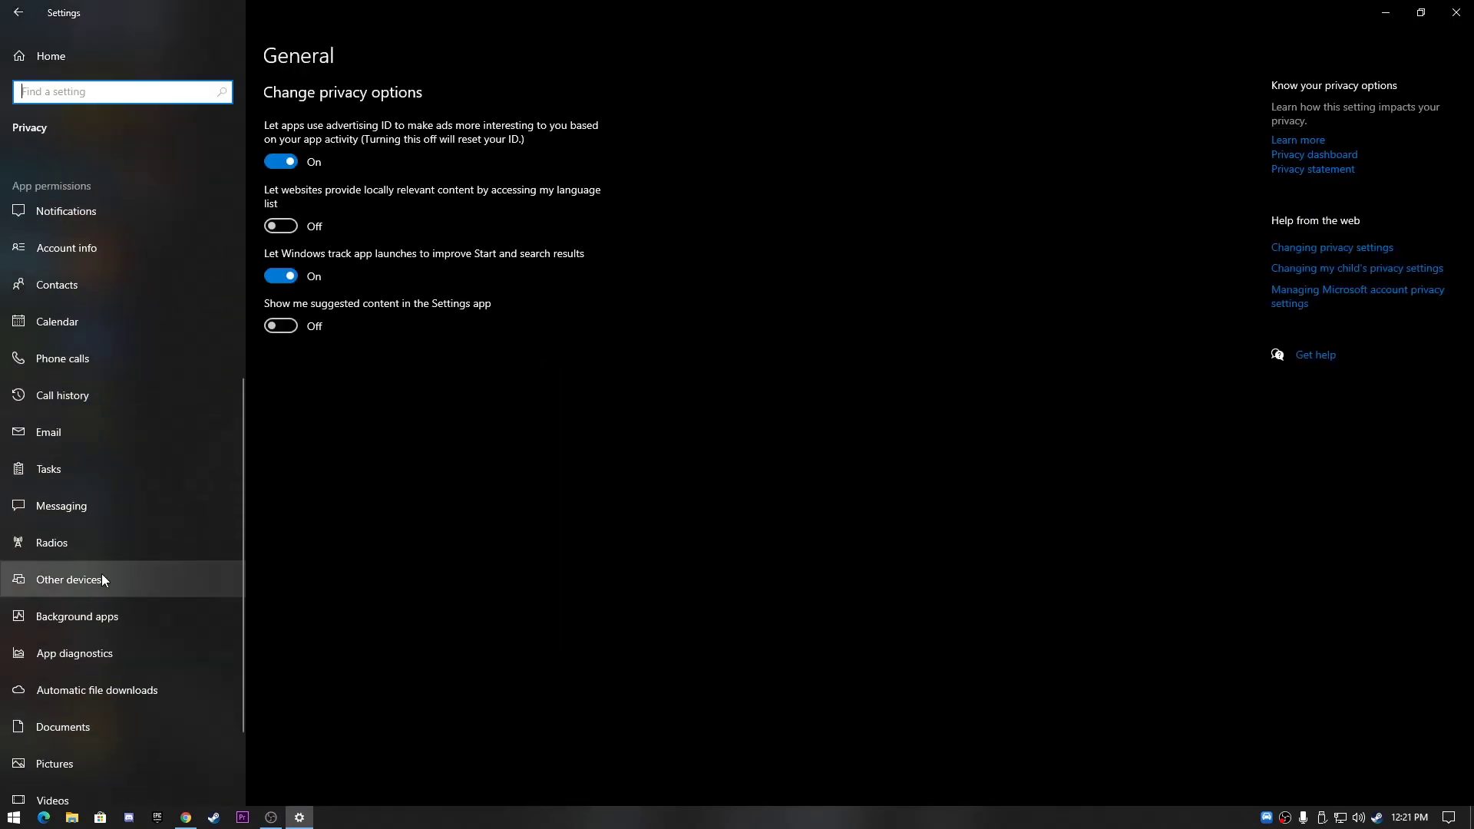
pyautogui.click(93, 619)
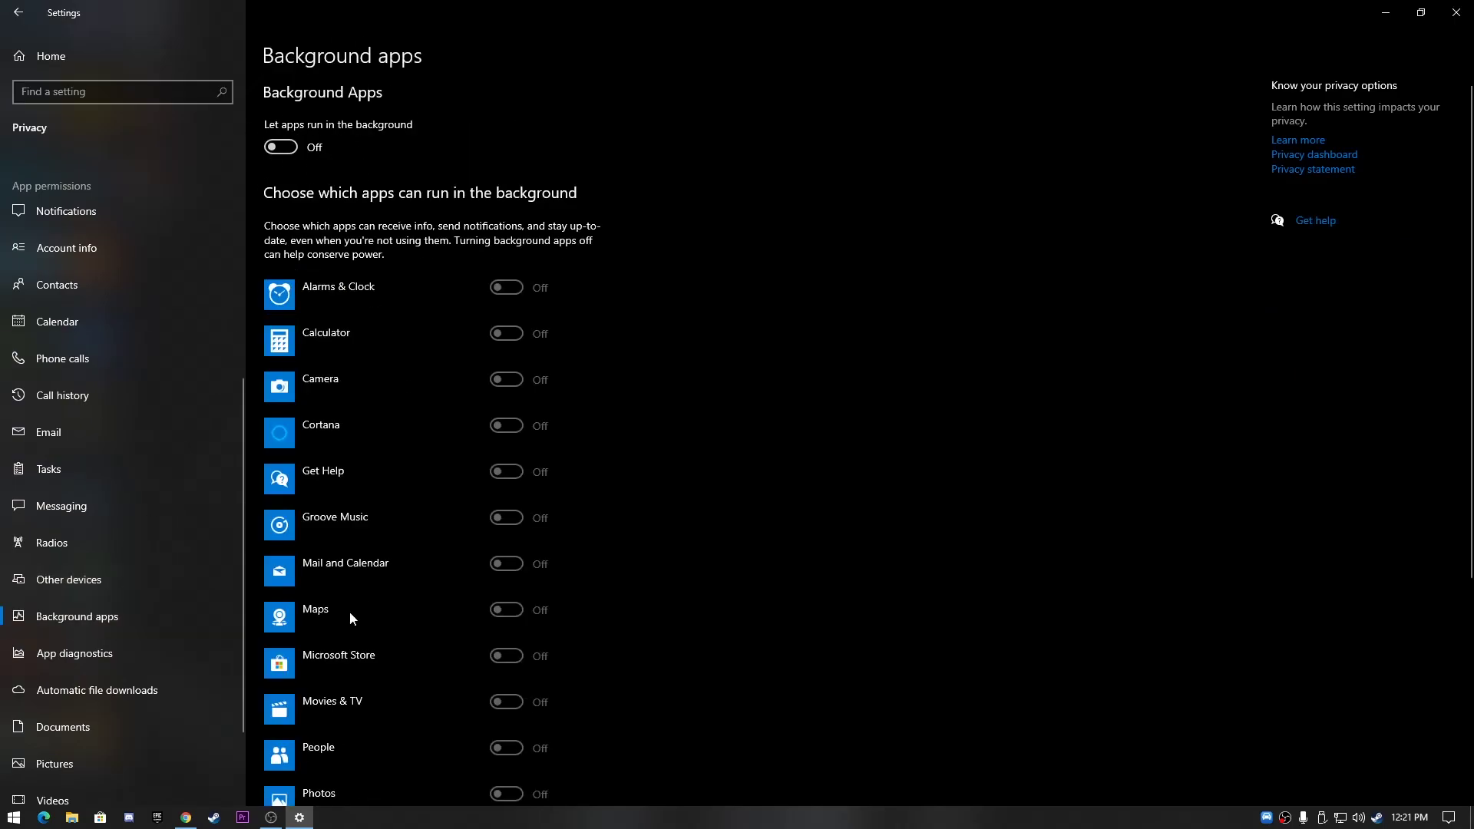
pyautogui.scroll(-5, 361, 517)
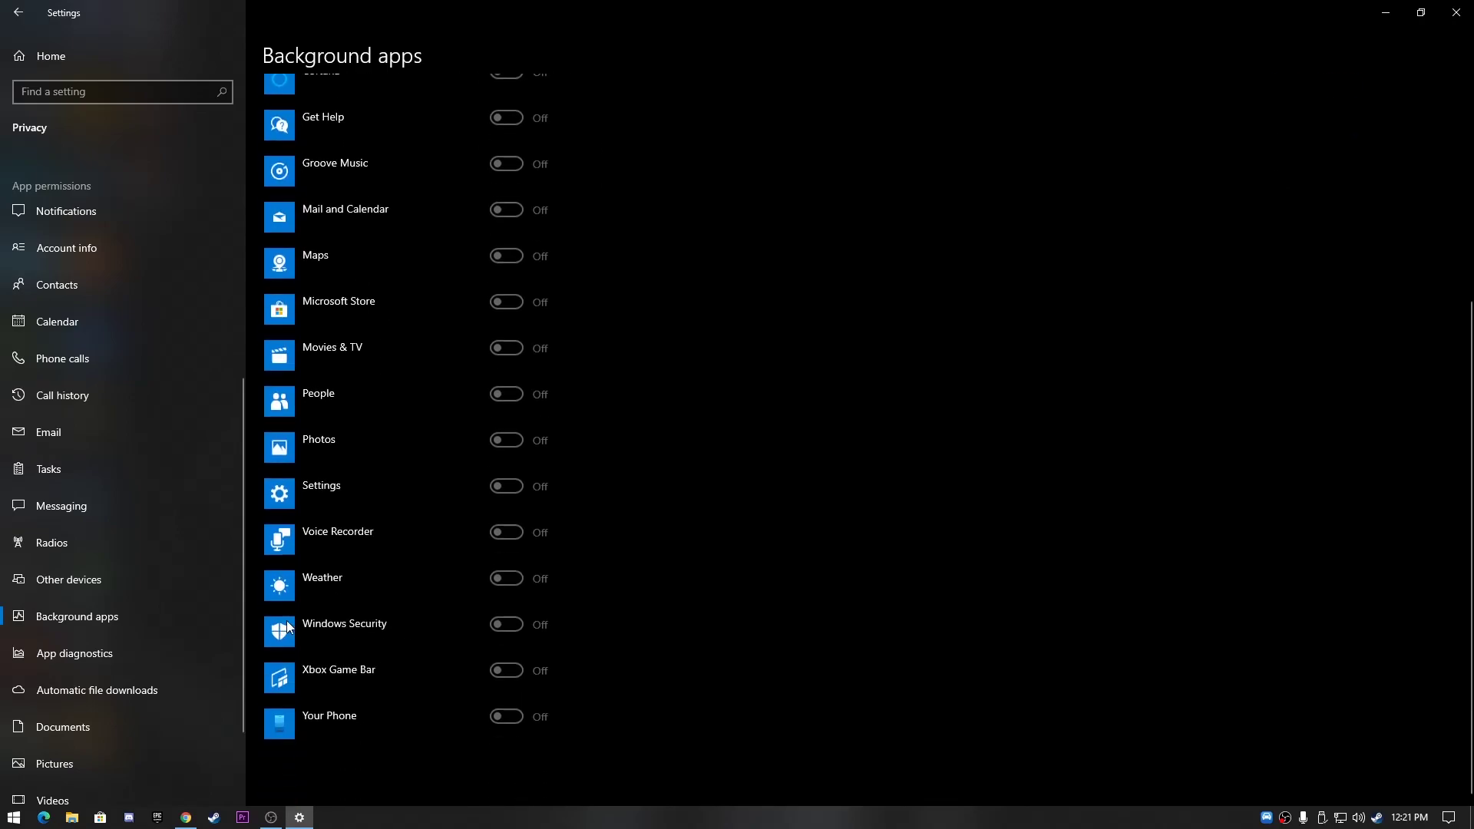
pyautogui.scroll(5, 417, 673)
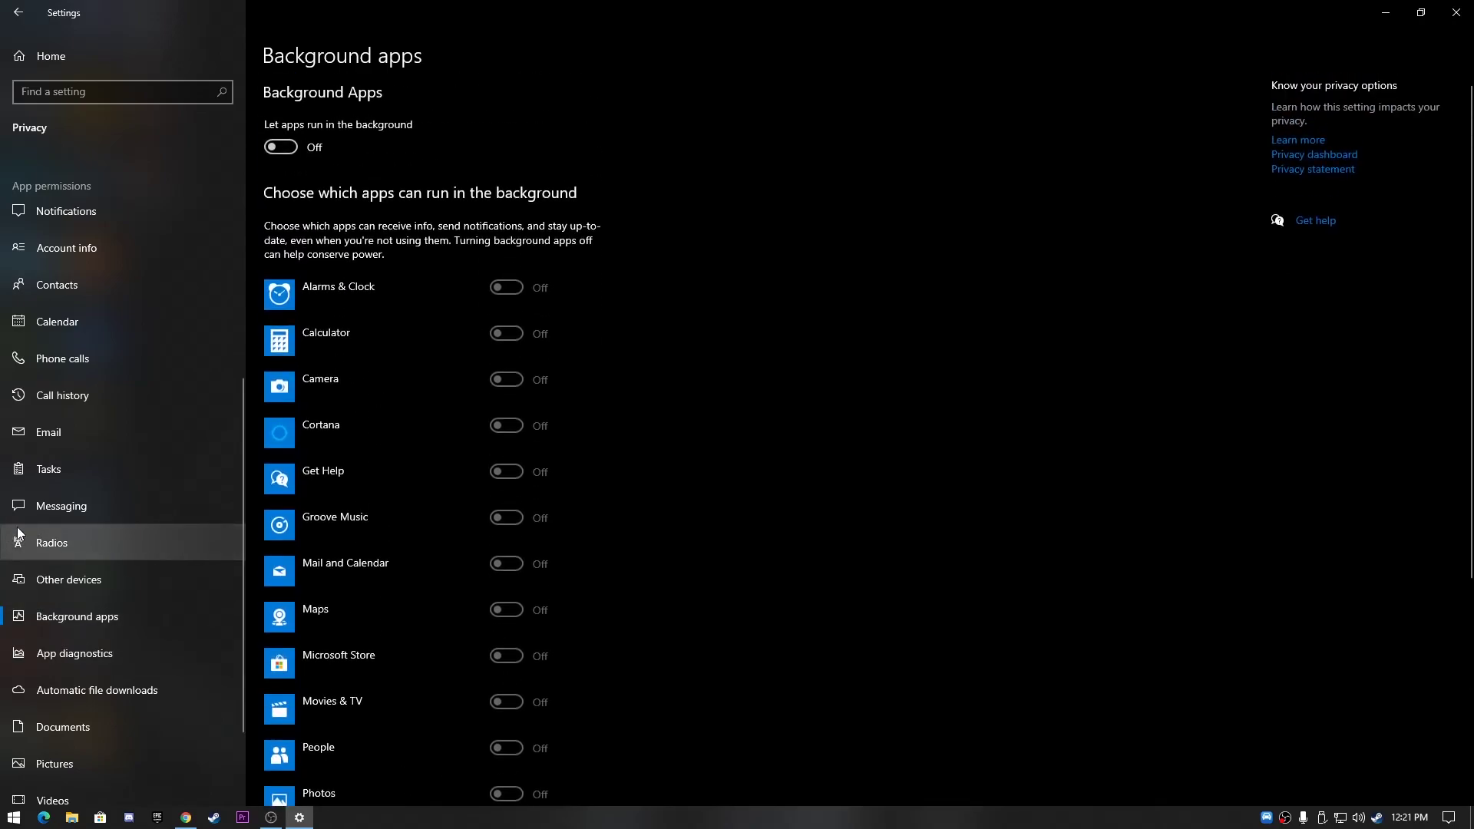
pyautogui.click(1457, 12)
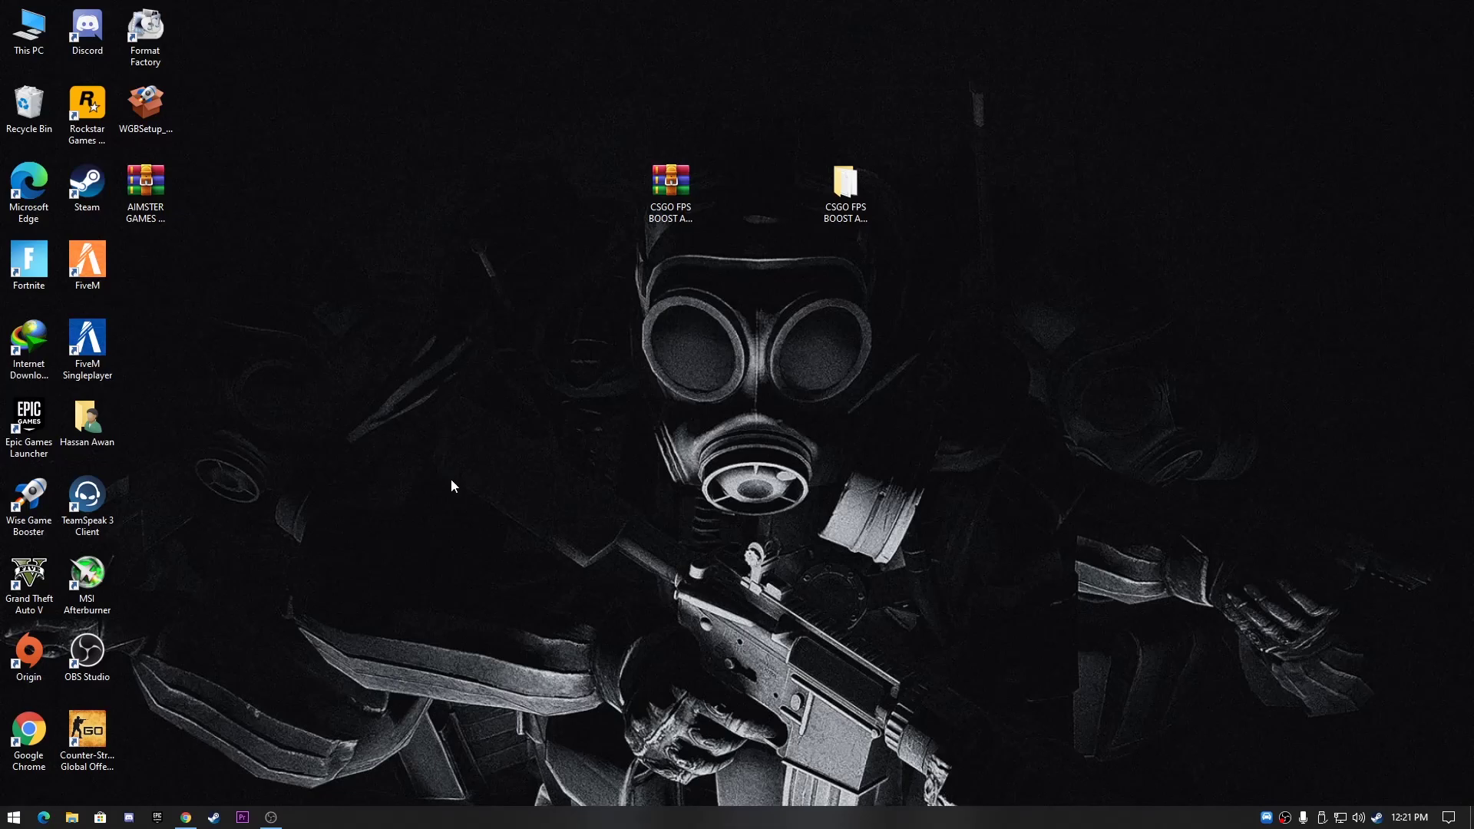